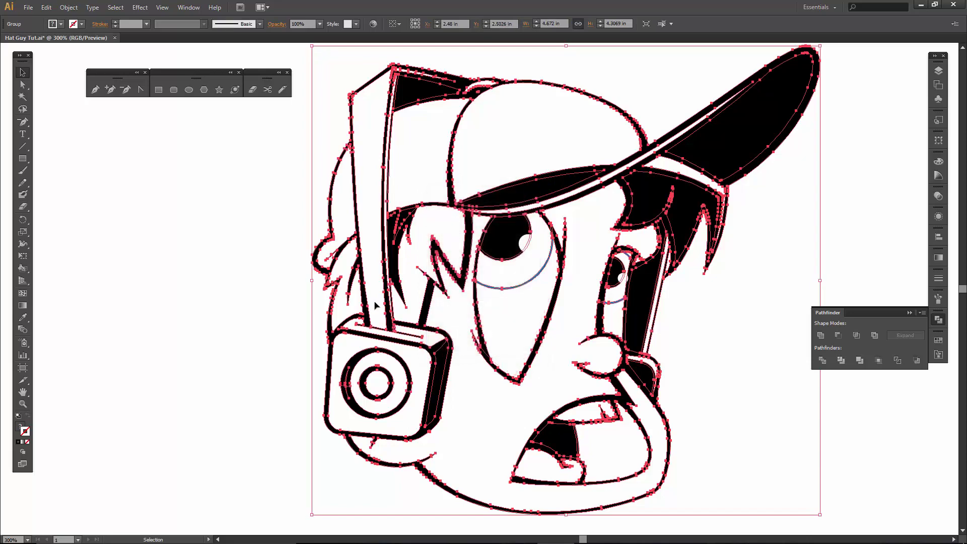
Step: Select all the black line art by its fill colour and unite it into one shape
click(289, 119)
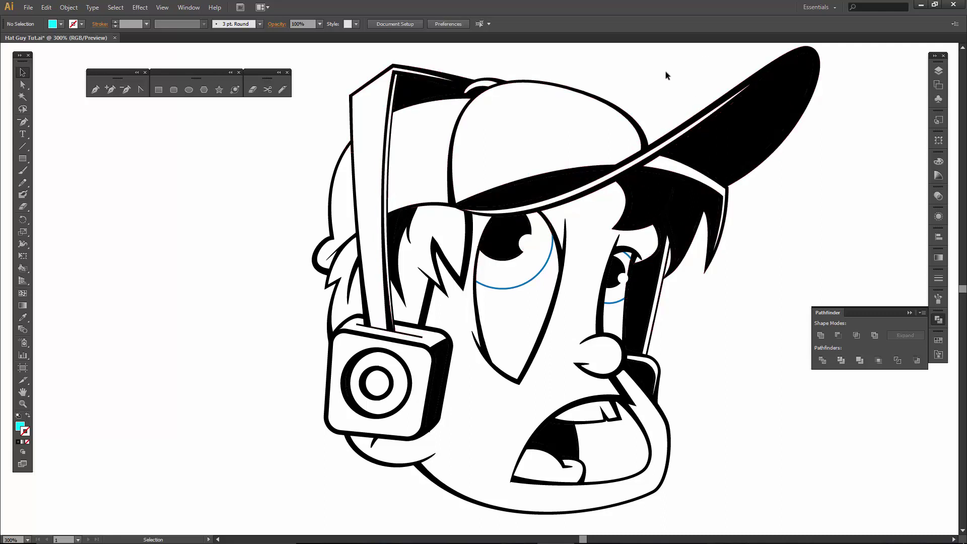
click(23, 98)
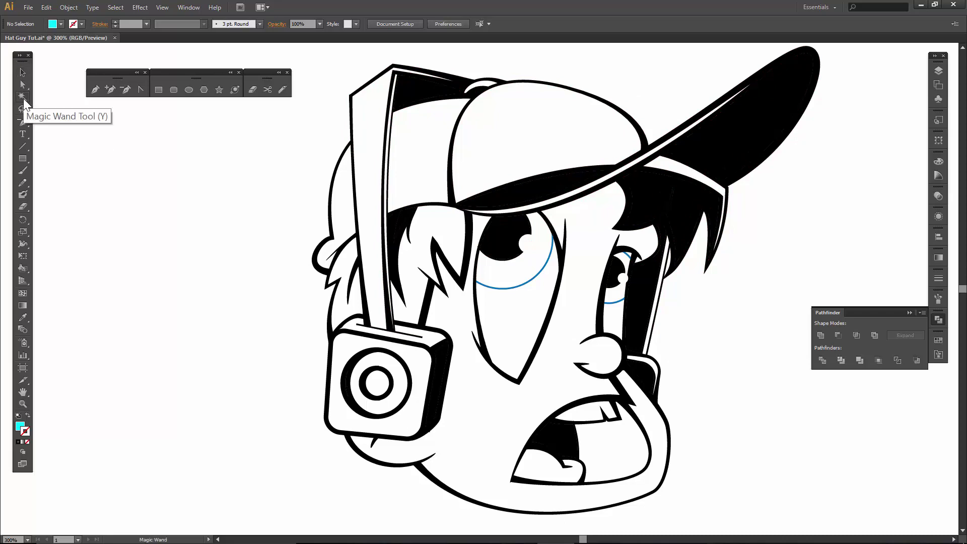
click(431, 85)
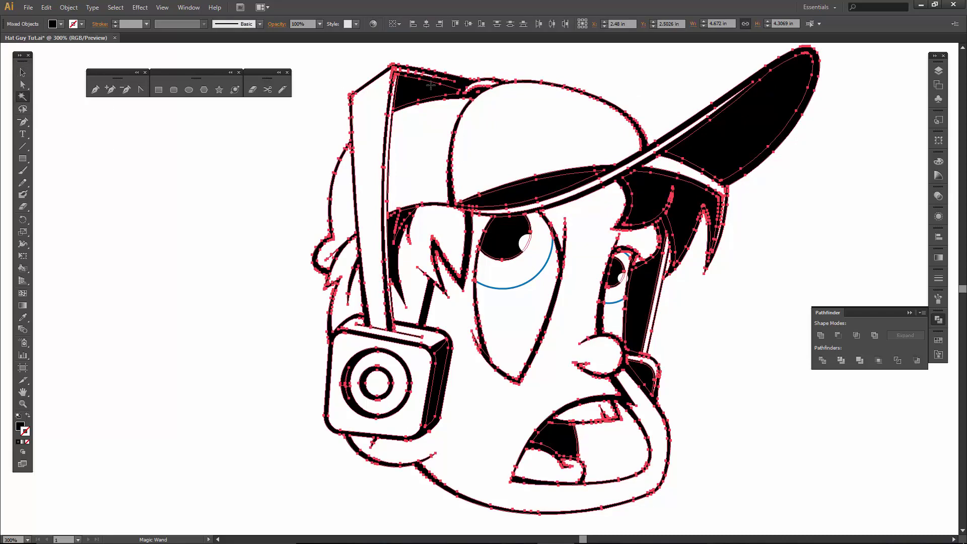
click(821, 335)
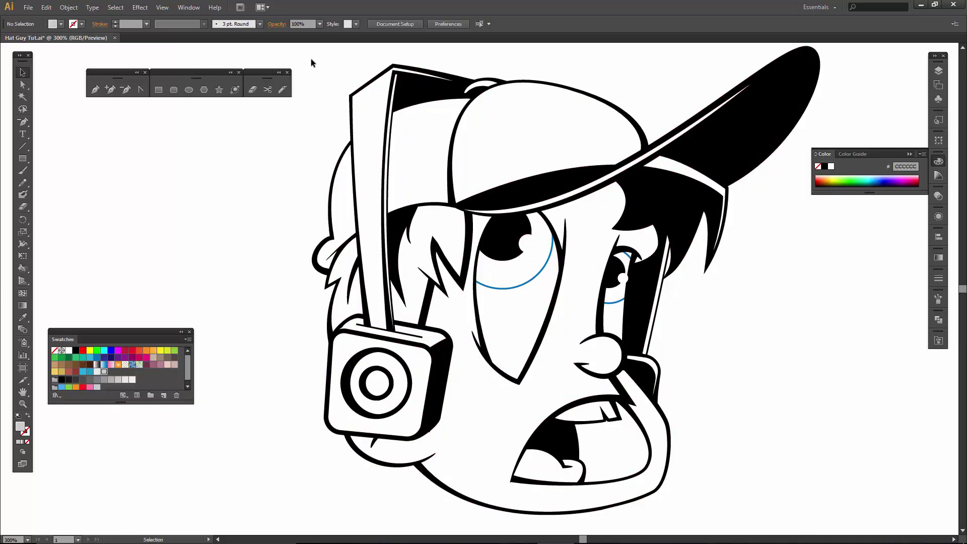
Step: Select the whole character drawing and make it a Live Paint group
drag(310, 58, 839, 492)
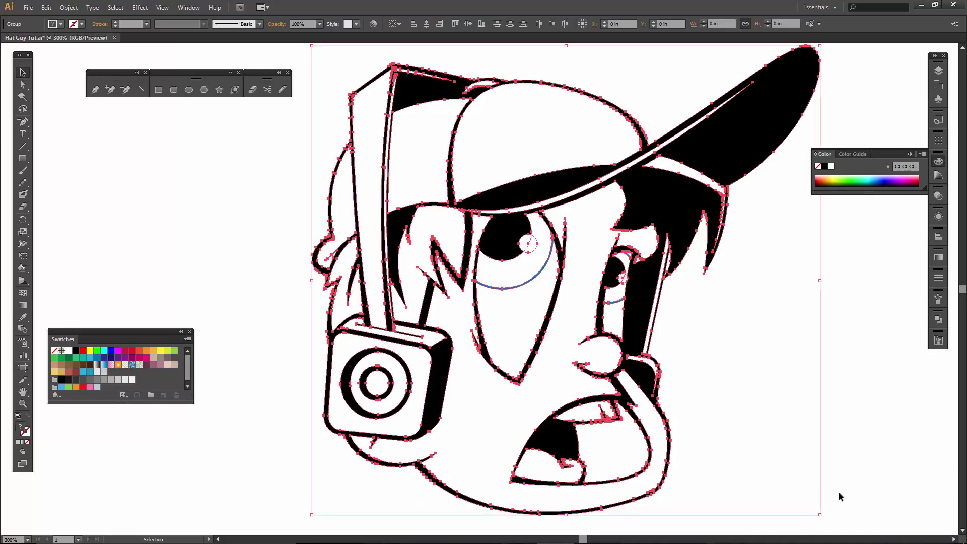
click(69, 7)
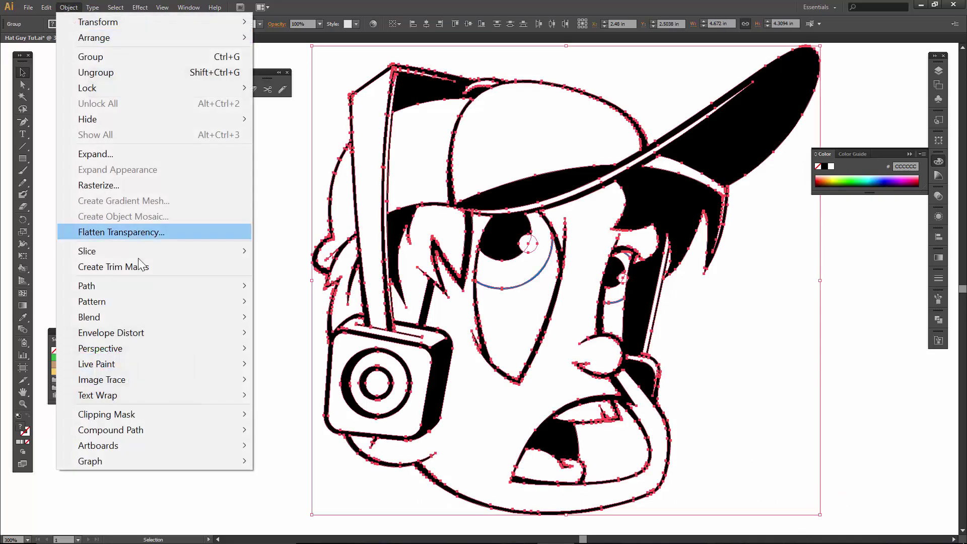
mouse_move(185, 360)
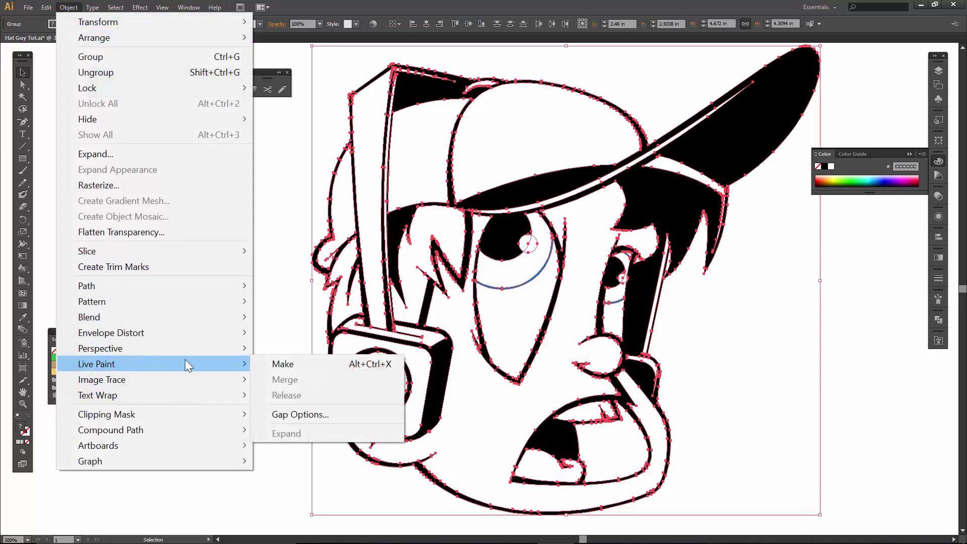
click(315, 364)
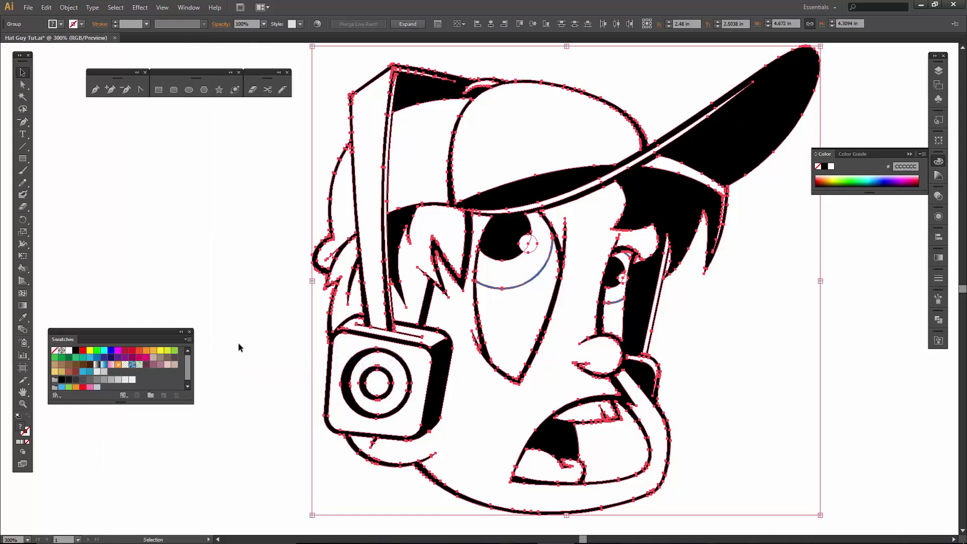
Step: Live Paint the cap brim, the hair on the far side, the connected face outlines and both pupils dark plum, undoing any misplaced fill
click(238, 343)
key(k)
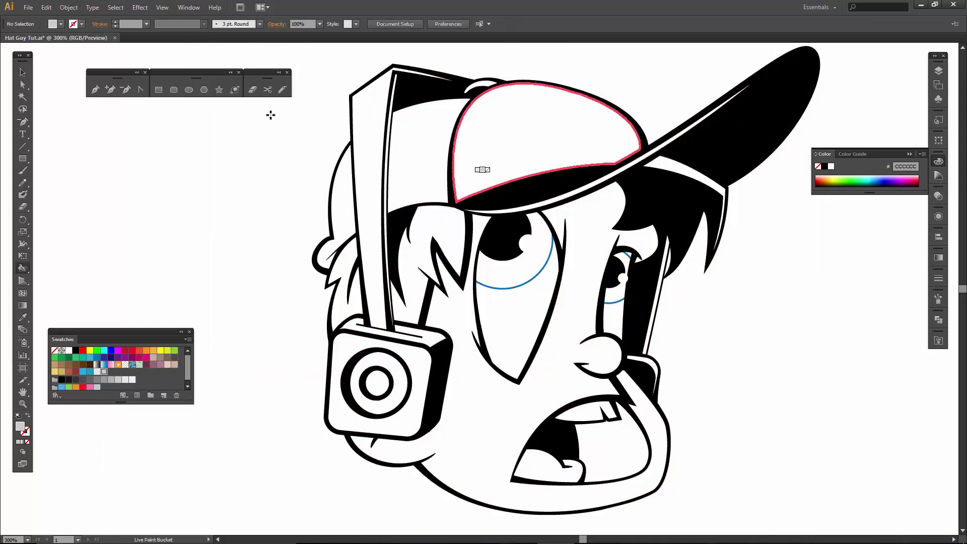
click(62, 23)
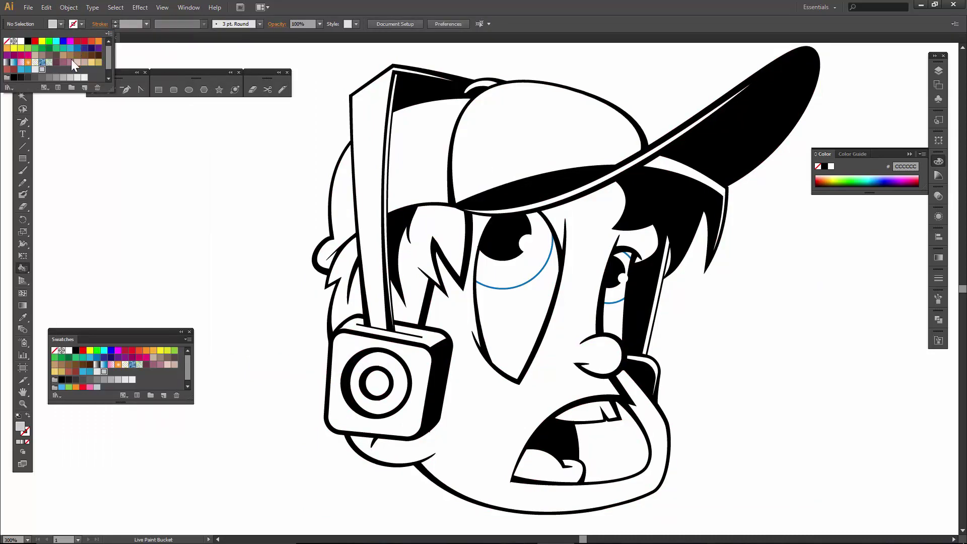
click(56, 62)
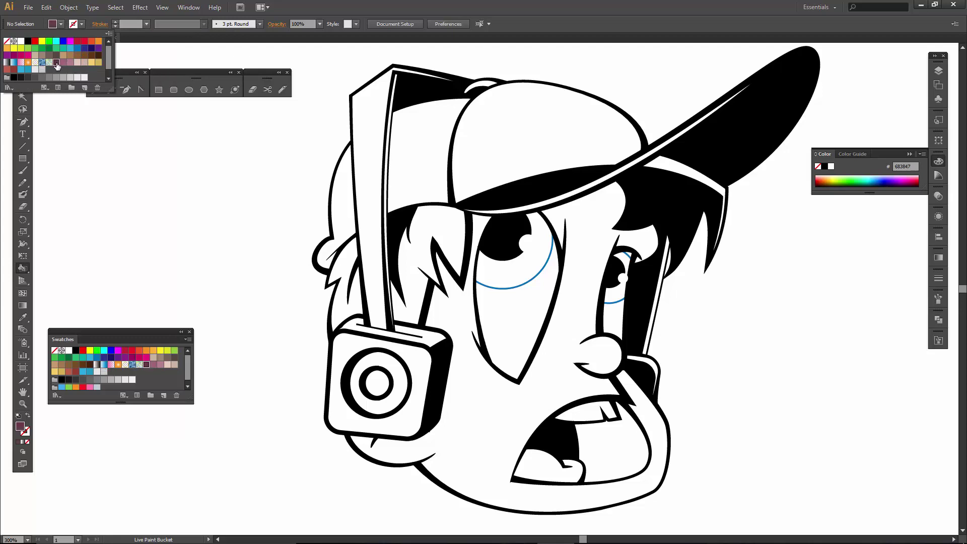
click(407, 94)
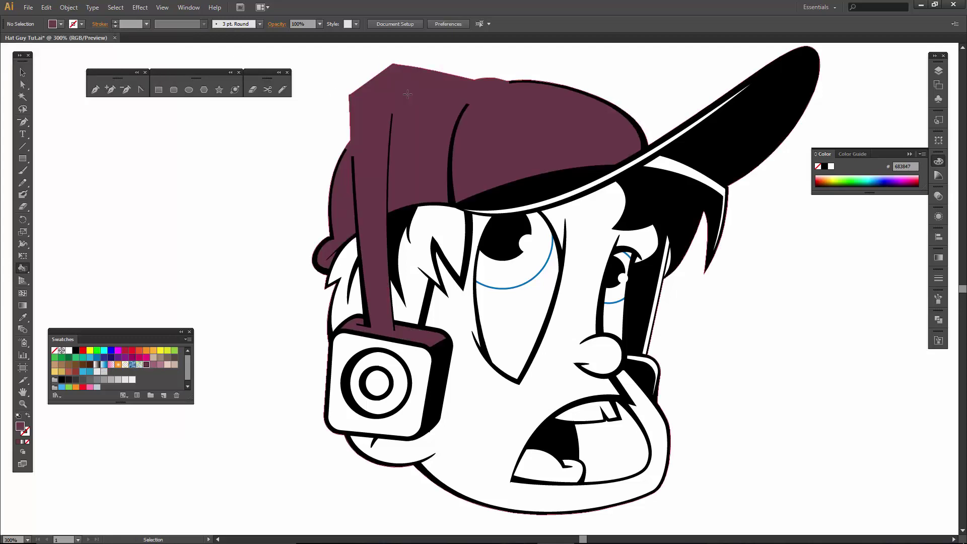
key(ctrl+z)
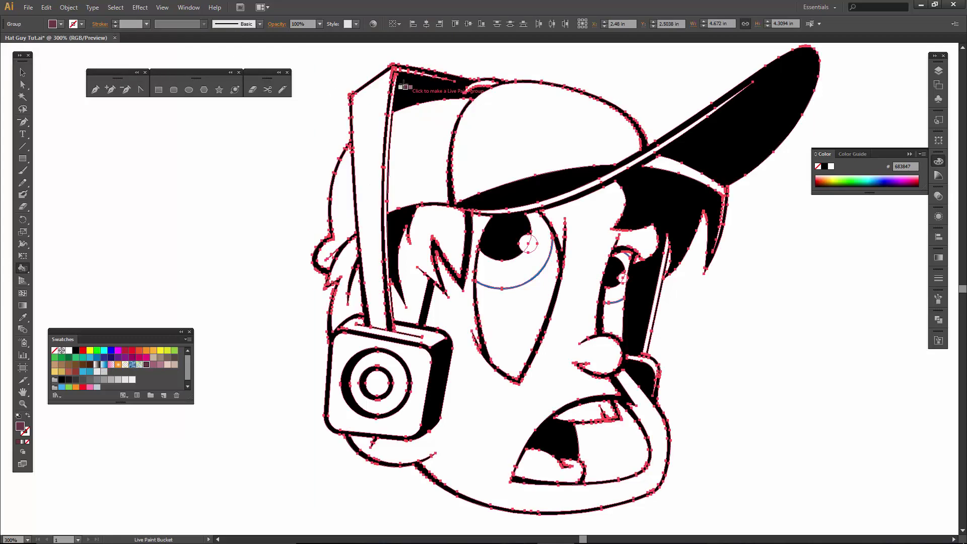
click(535, 189)
click(507, 232)
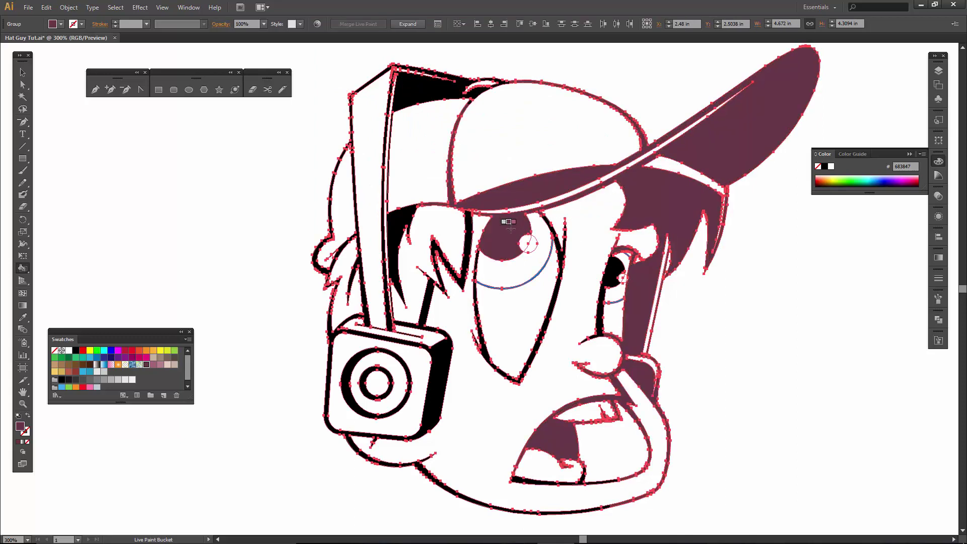
click(616, 262)
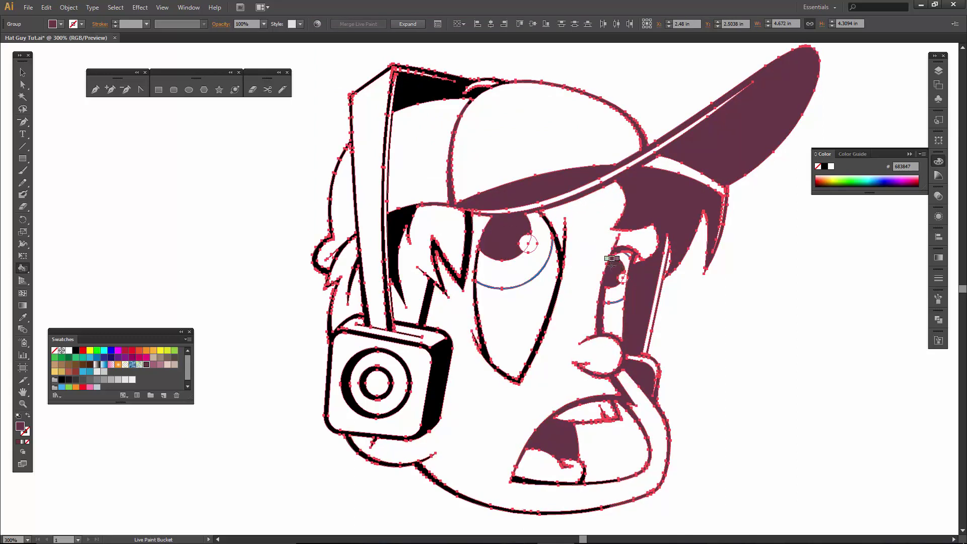
click(557, 277)
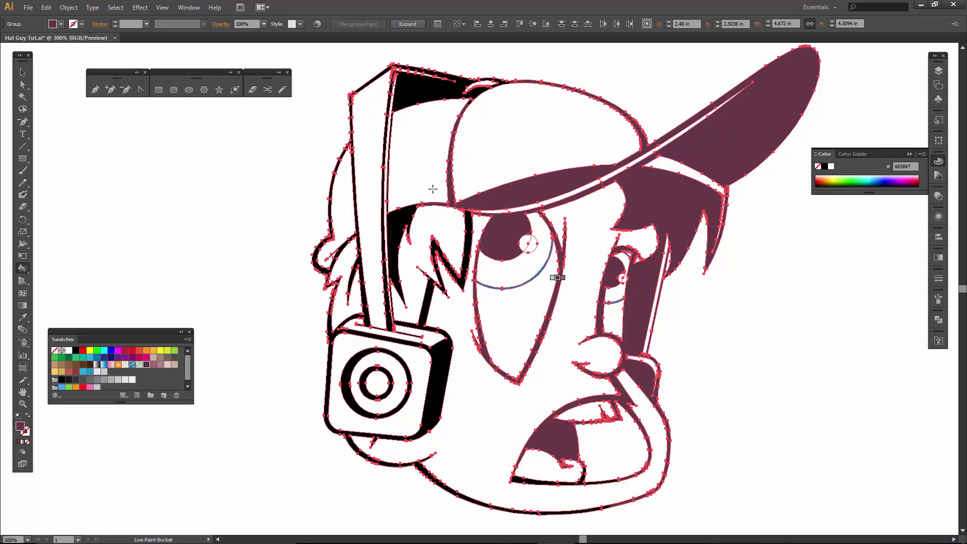
Step: Paint the remaining black areas of the headband, near-side hair, fringe and near ear cup with its rings dark plum
click(405, 87)
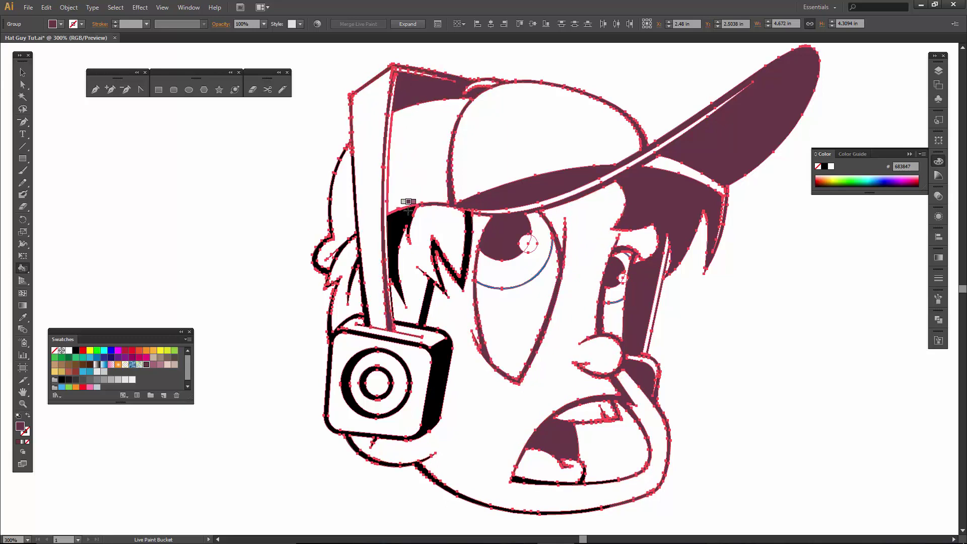
click(403, 236)
click(441, 372)
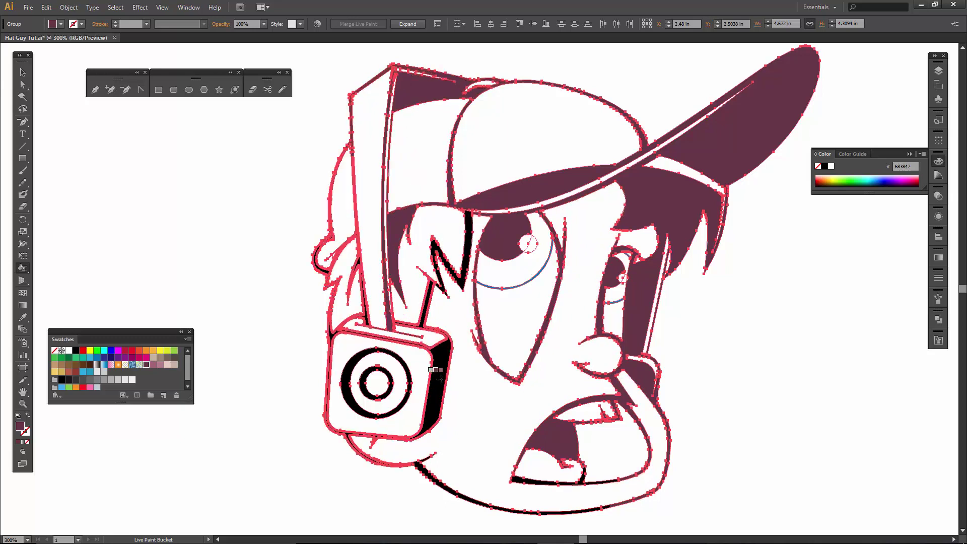
click(359, 360)
click(365, 368)
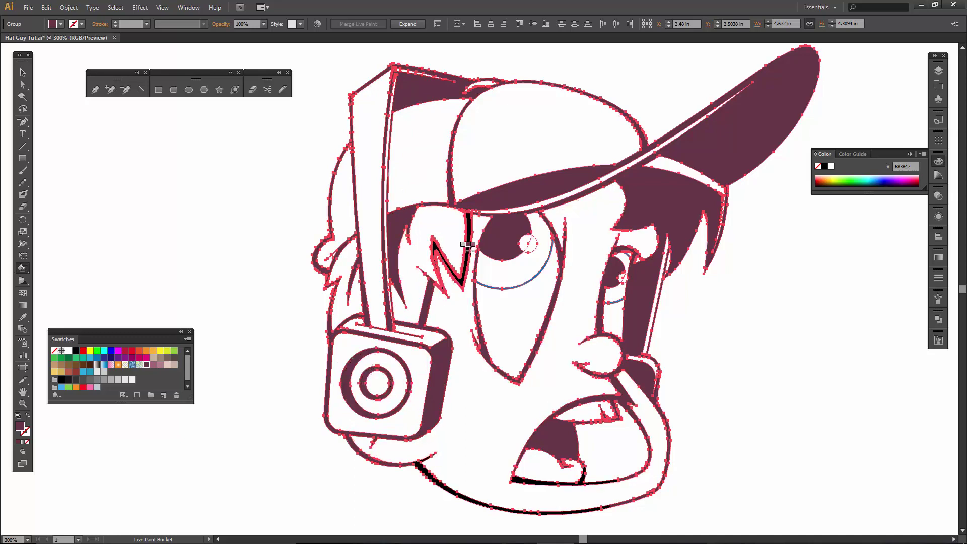
click(447, 263)
click(391, 150)
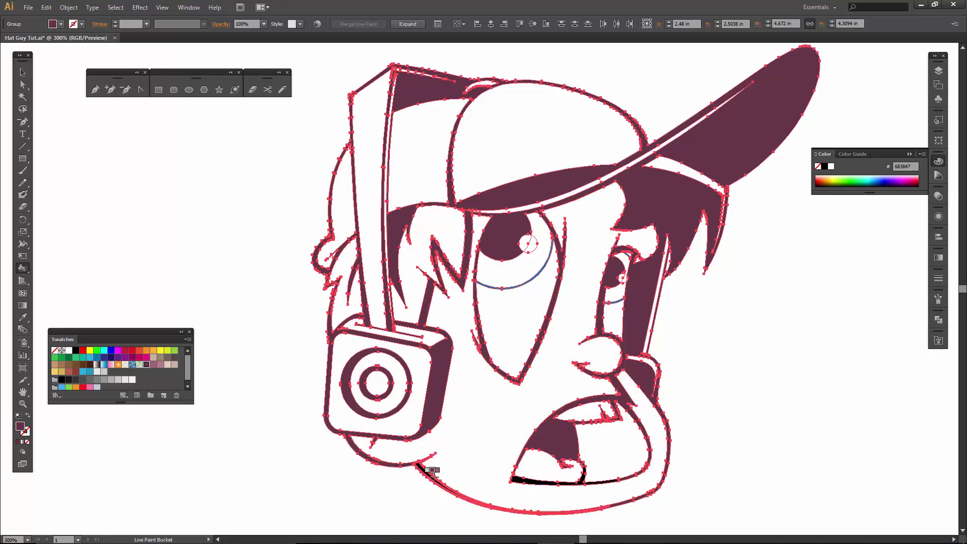
Step: Paint the remaining black lines of the jaw and lower mouth dark plum
click(429, 470)
click(532, 474)
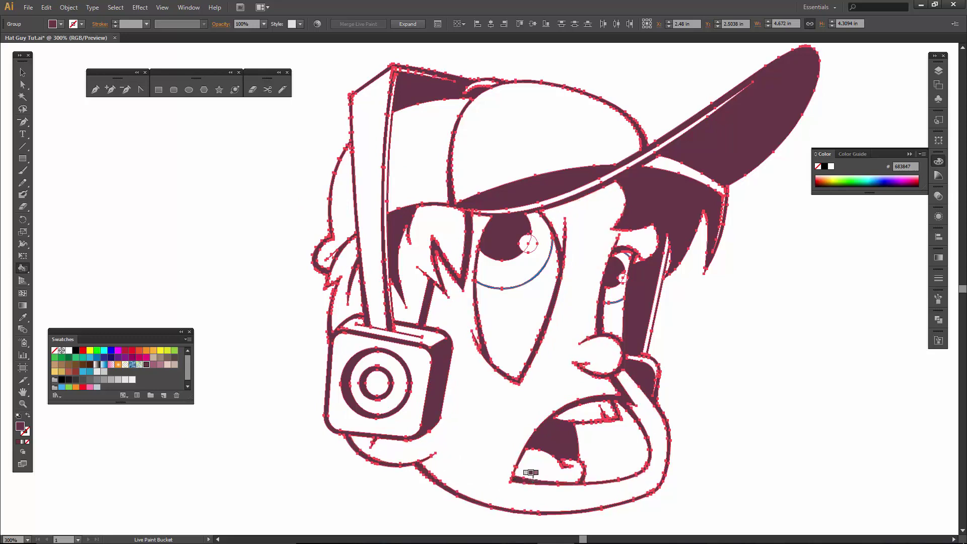
click(537, 426)
Step: Fill the irises of both eyes with the light blue swatch 29AAE1
click(84, 374)
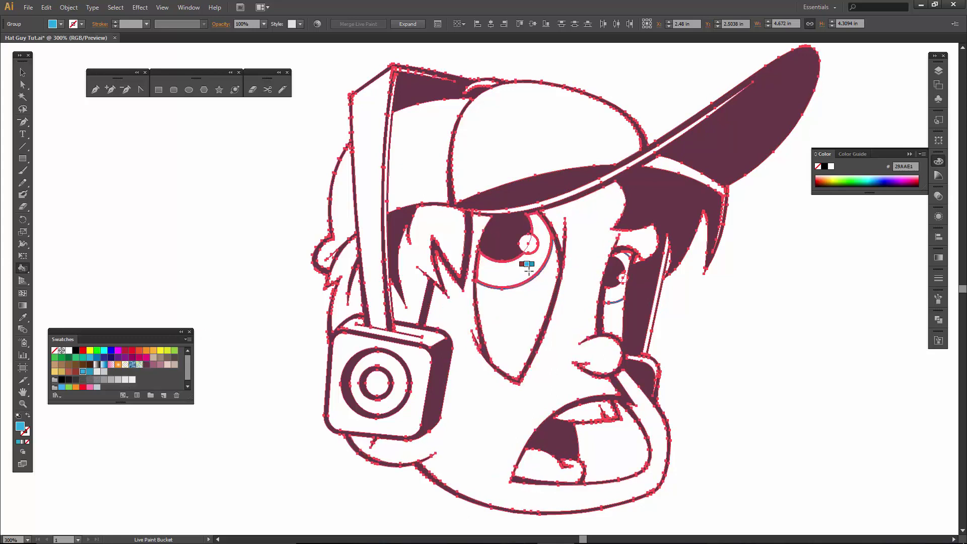
click(542, 254)
click(612, 296)
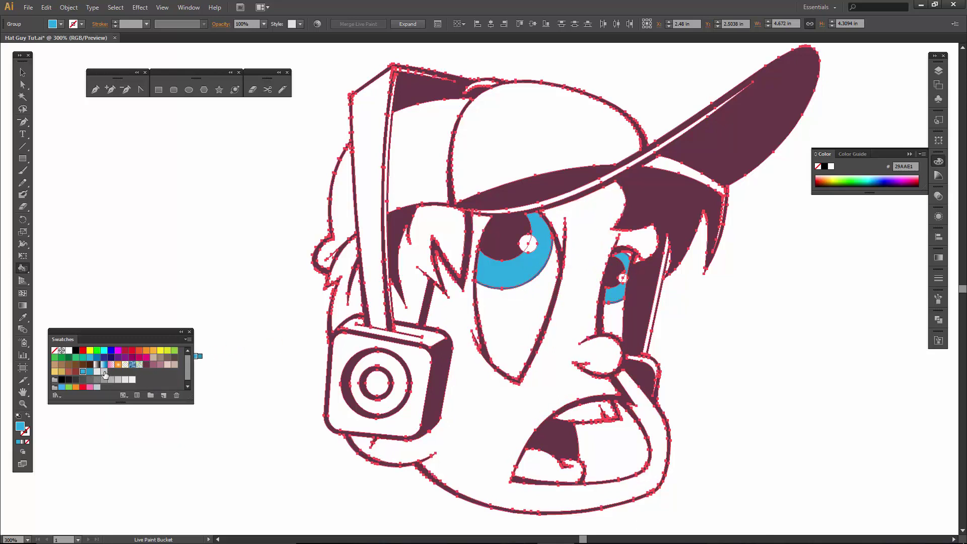
Step: Fill the whites of both eyes and the upper teeth with the light grey swatch E6E6E6
click(104, 372)
click(98, 372)
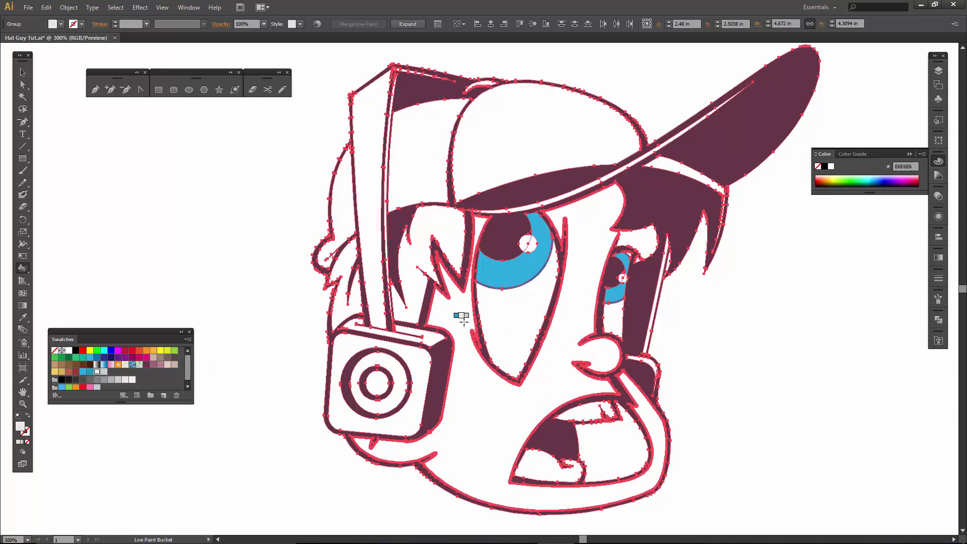
click(510, 310)
click(618, 311)
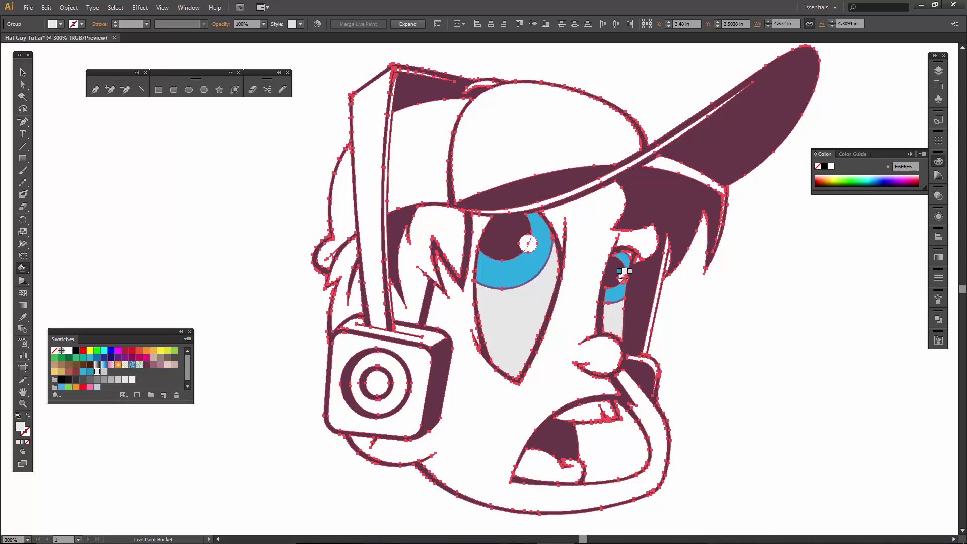
click(586, 407)
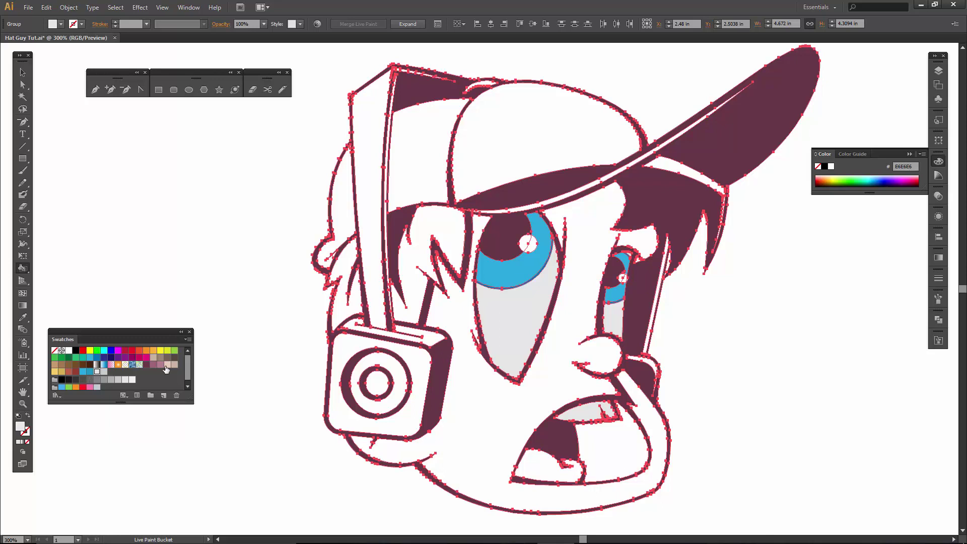
Step: Fill the face, the ear area below the near headphone and the patch beside the far eye with the light skin-tone swatch
click(167, 365)
click(406, 446)
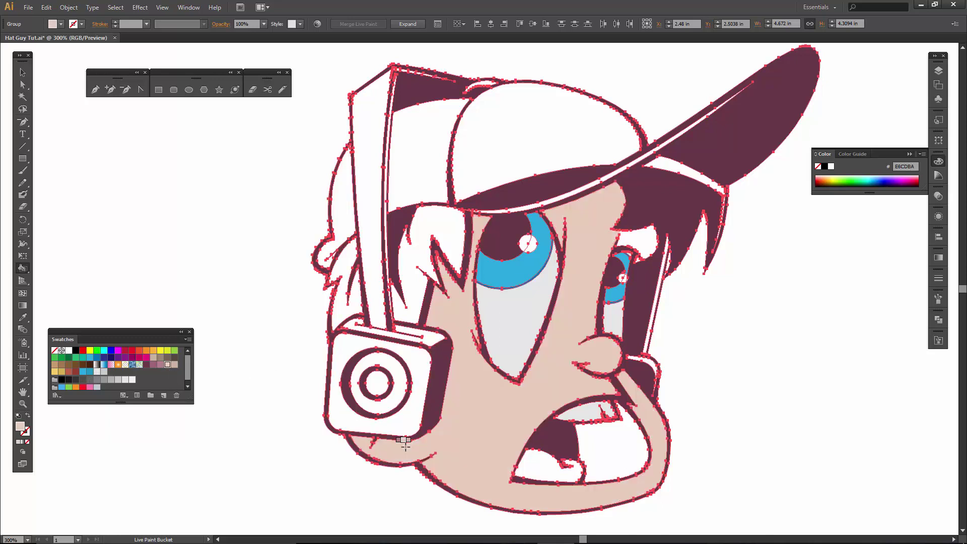
click(647, 237)
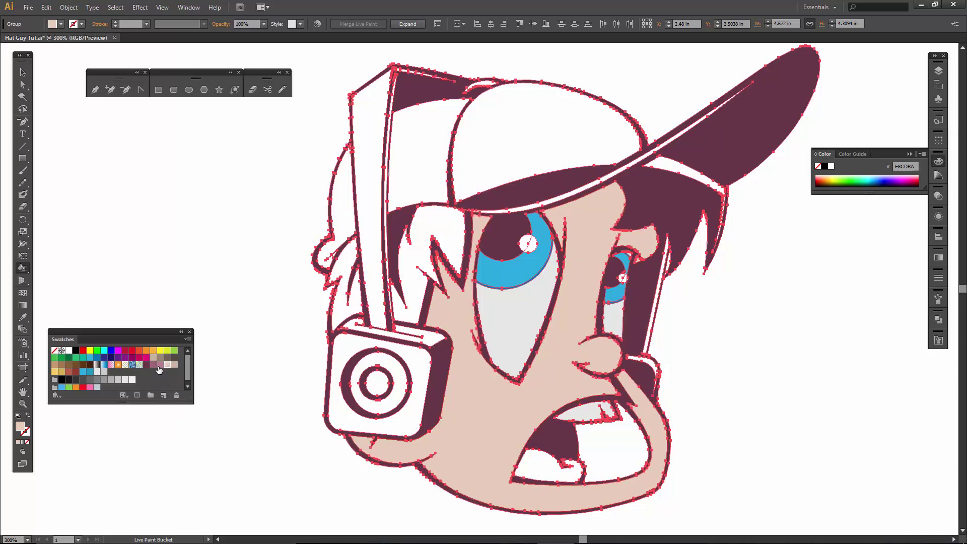
Step: Fill the tongue with the dusty pink swatch and the inner cheek of the mouth with the darker mauve swatch
click(160, 364)
click(546, 464)
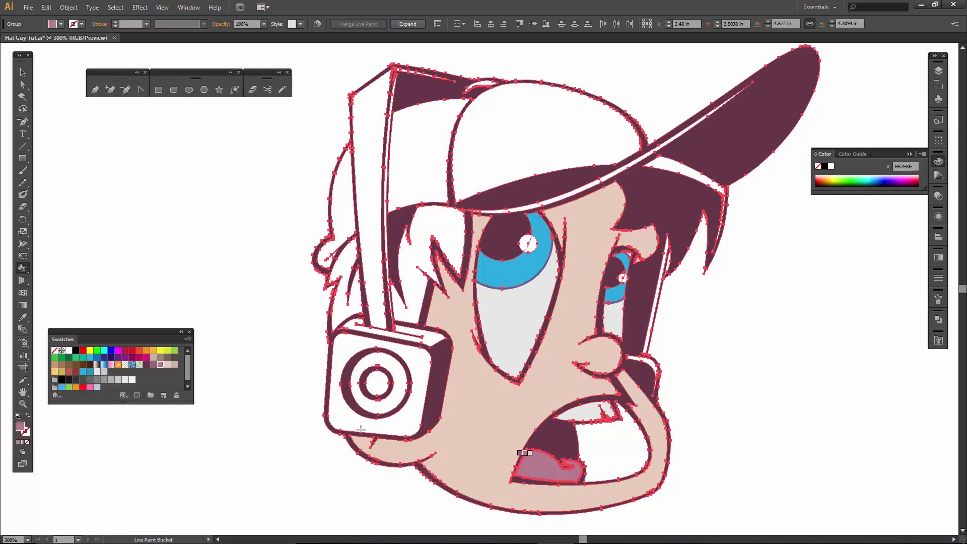
click(153, 365)
click(608, 434)
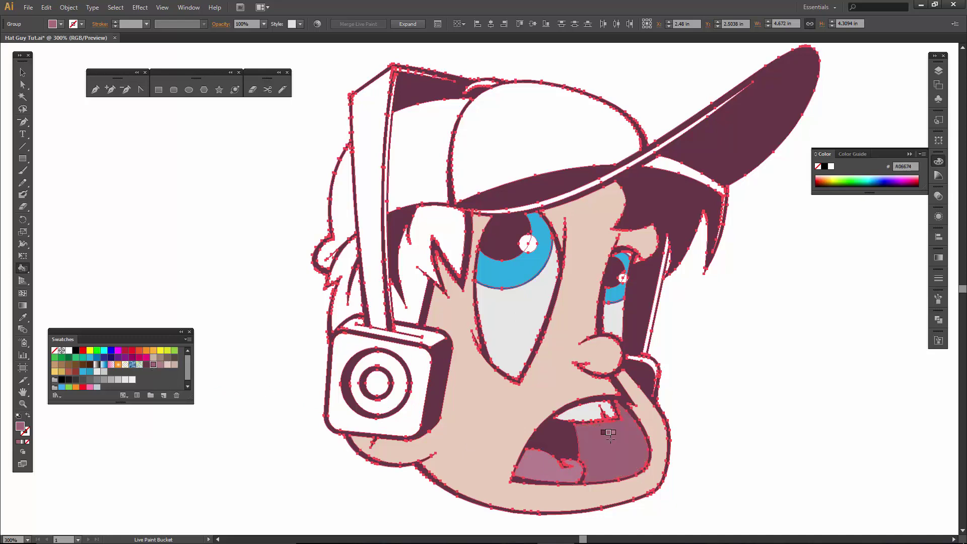
Step: Fill the near ear cup's front with the darker mauve swatch, and both ear cups' top edges and the thin headband edges with dusty pink
click(423, 361)
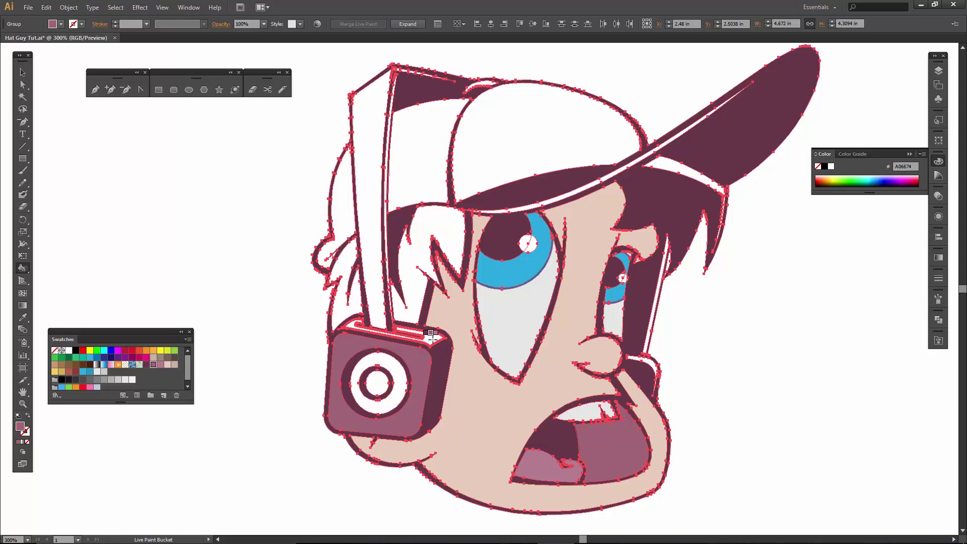
key(Right)
click(431, 334)
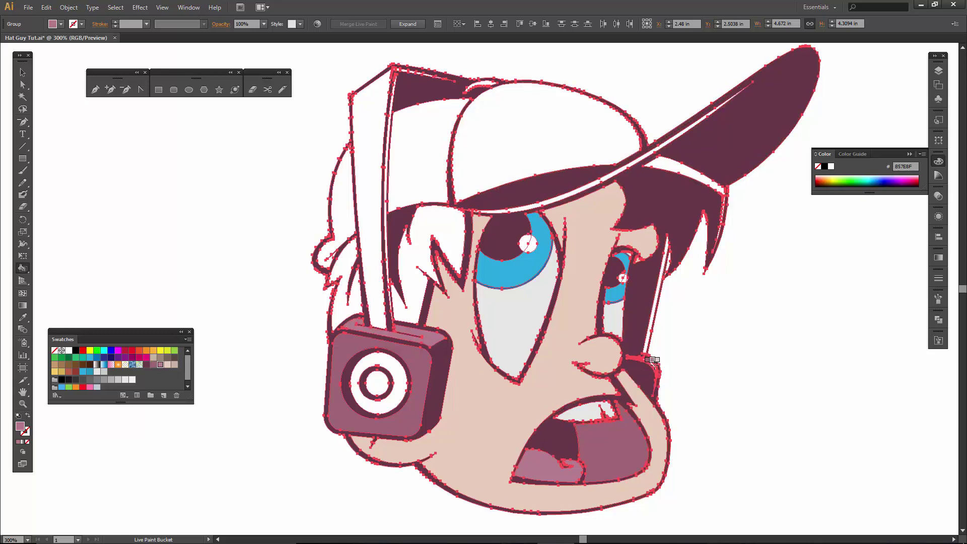
click(650, 334)
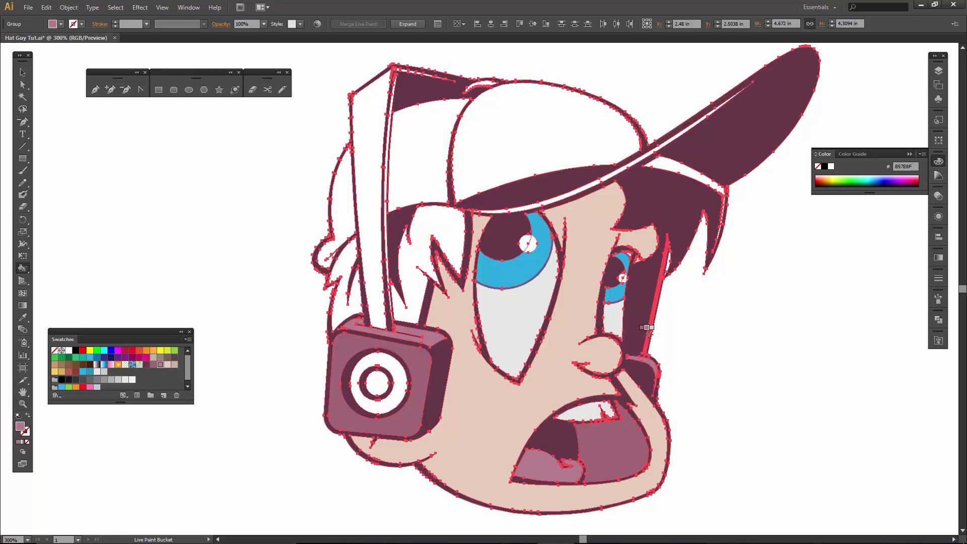
click(385, 131)
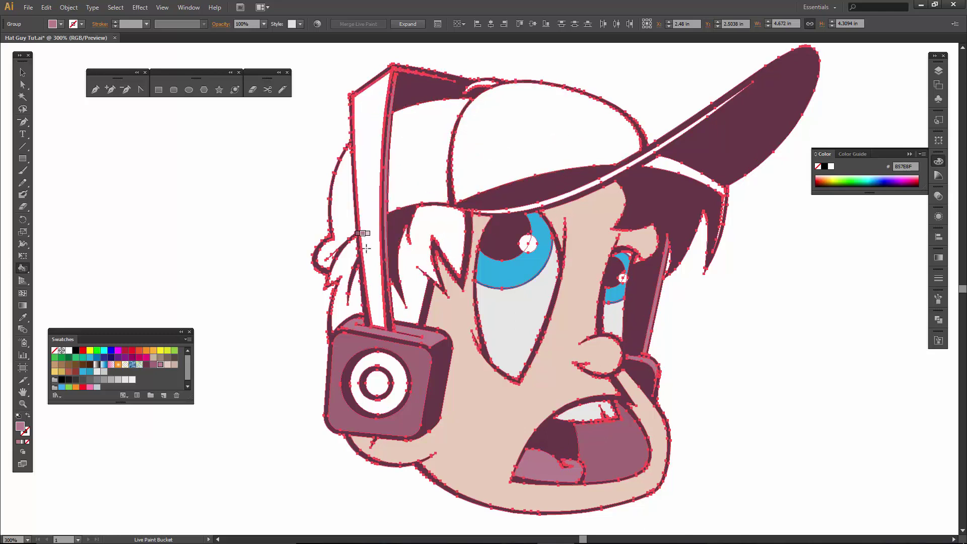
Step: Try filling the near ear cup's centre circle with dusty pink and its surrounding ring with darker mauve
click(375, 382)
key(Left)
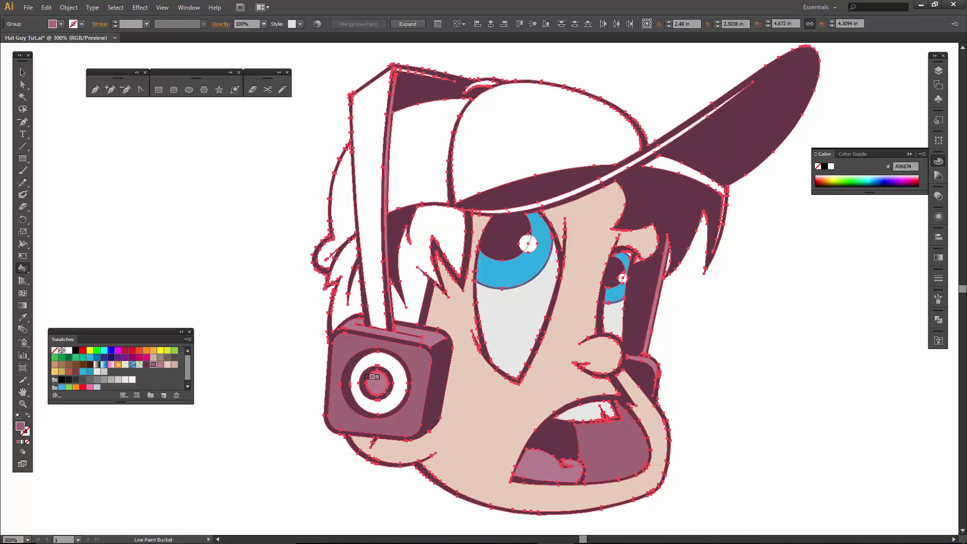
click(391, 399)
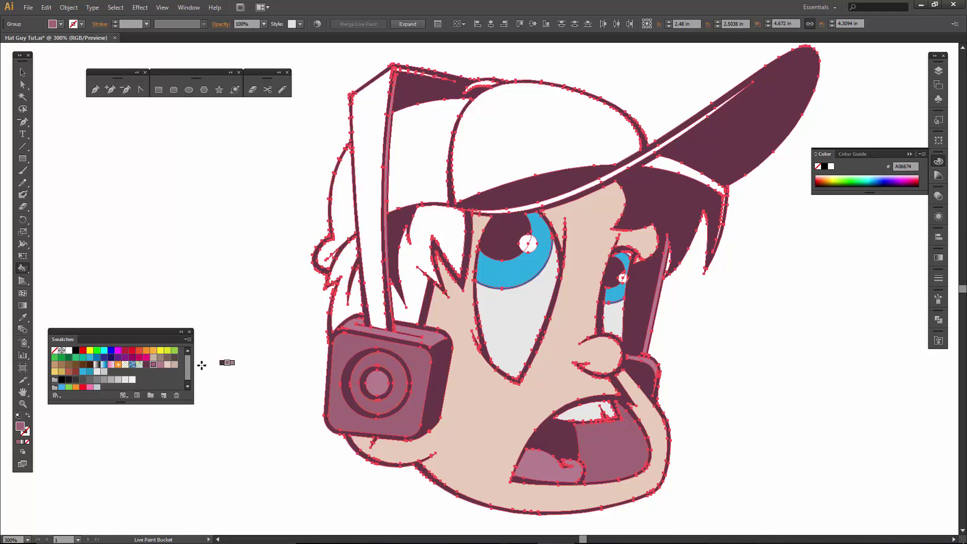
Step: Fill the near ear cup's ring with dusty pink, its centre circle with darker mauve, and the wide headband face with dusty pink
click(160, 364)
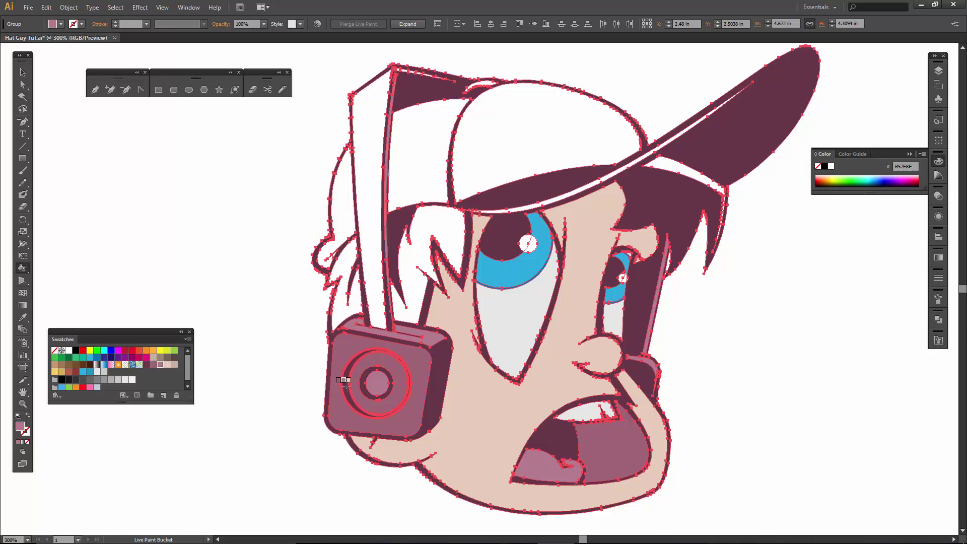
click(351, 383)
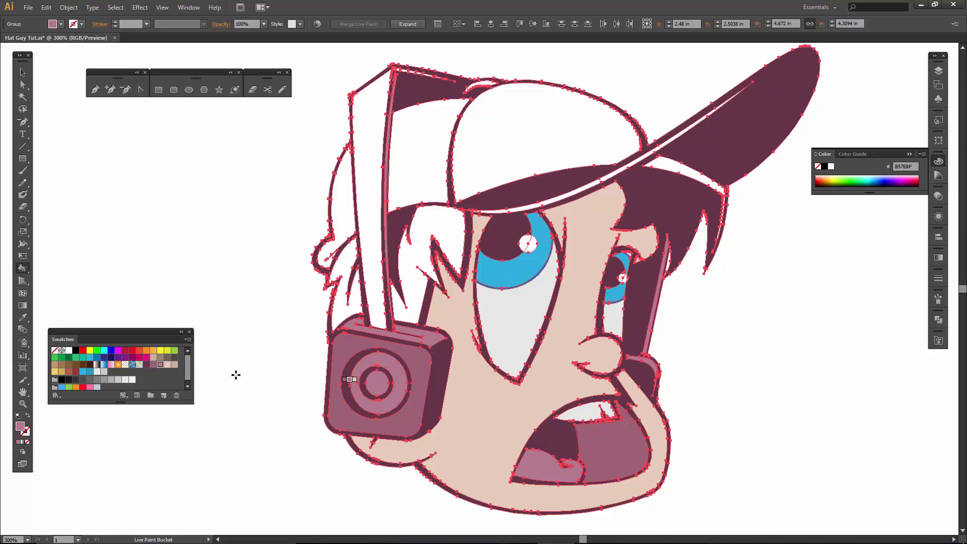
click(153, 365)
click(373, 381)
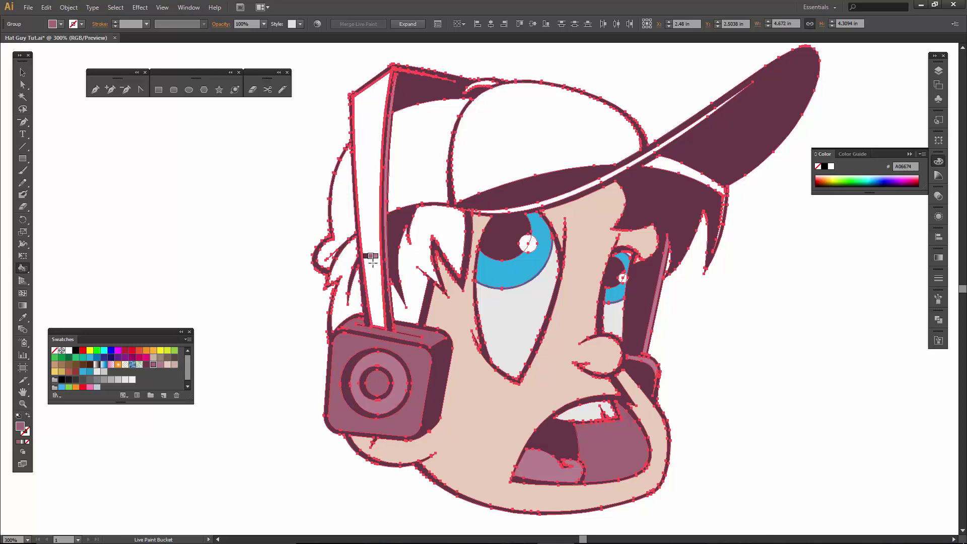
click(160, 364)
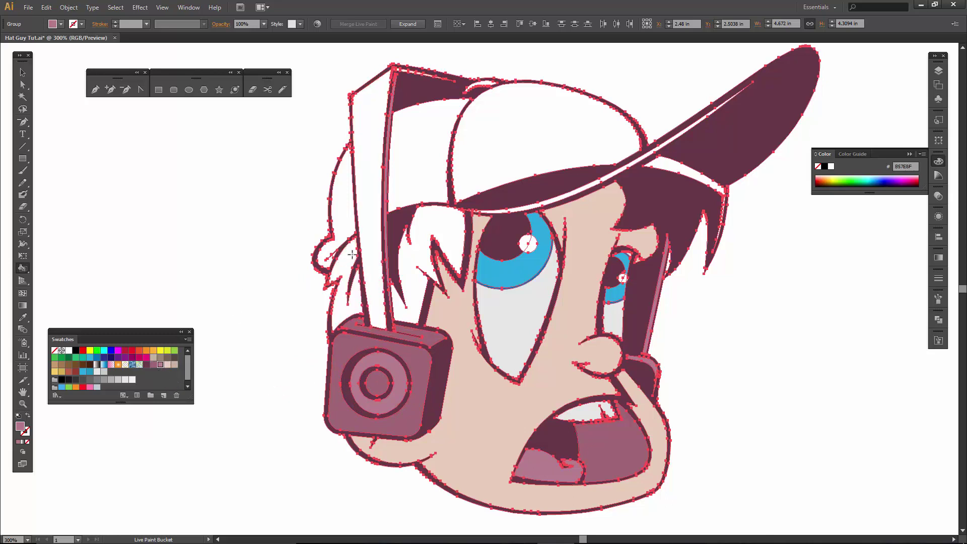
click(375, 219)
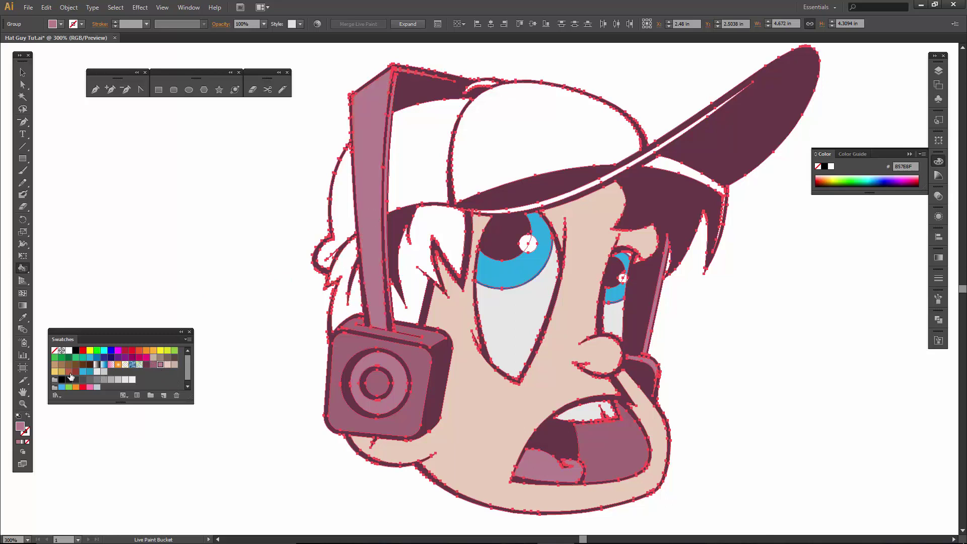
Step: Fill the hair behind and in front of the headband and the hair strip under the brim with the light yellow swatch
click(55, 372)
click(348, 283)
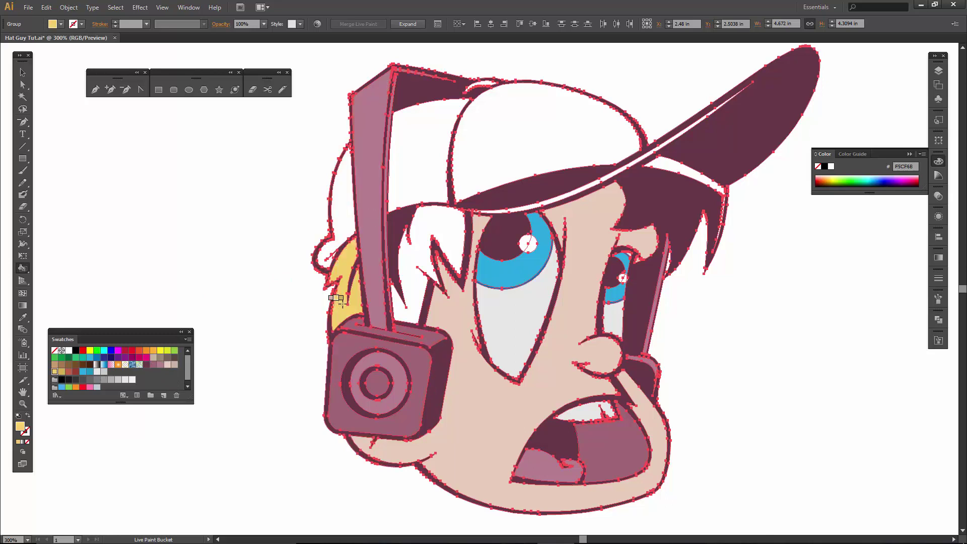
click(418, 284)
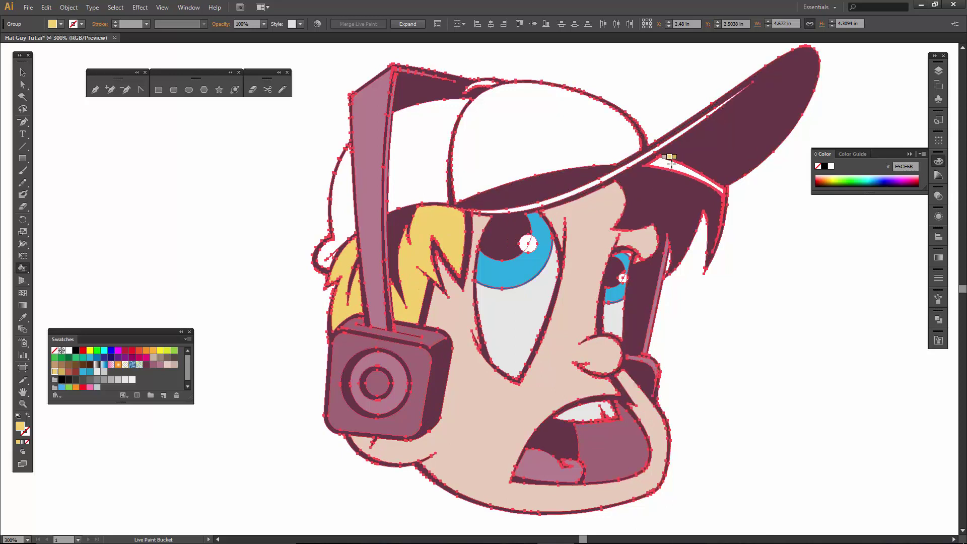
click(670, 163)
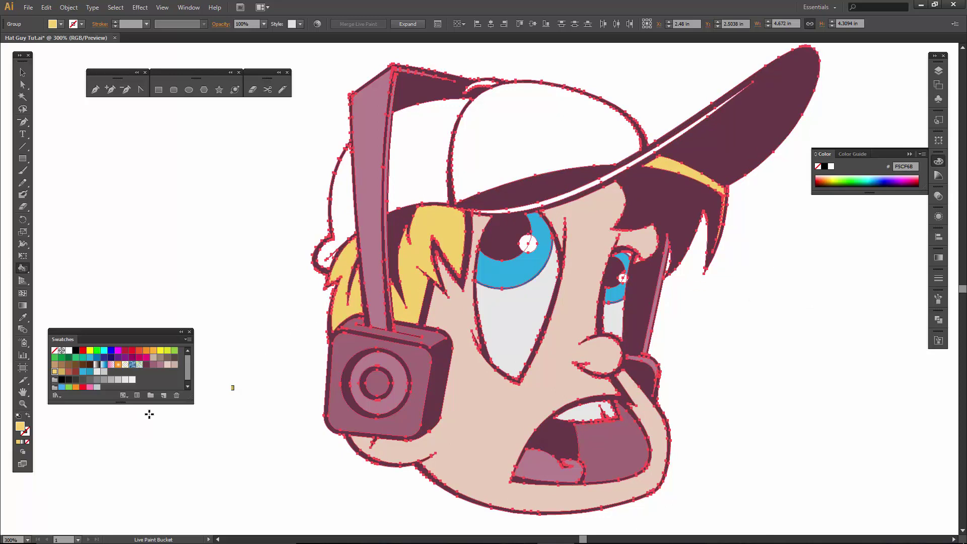
Step: Fill the cap's back panels and the small button on its crown with the brick-red swatch BF604A
click(69, 373)
click(330, 196)
click(418, 157)
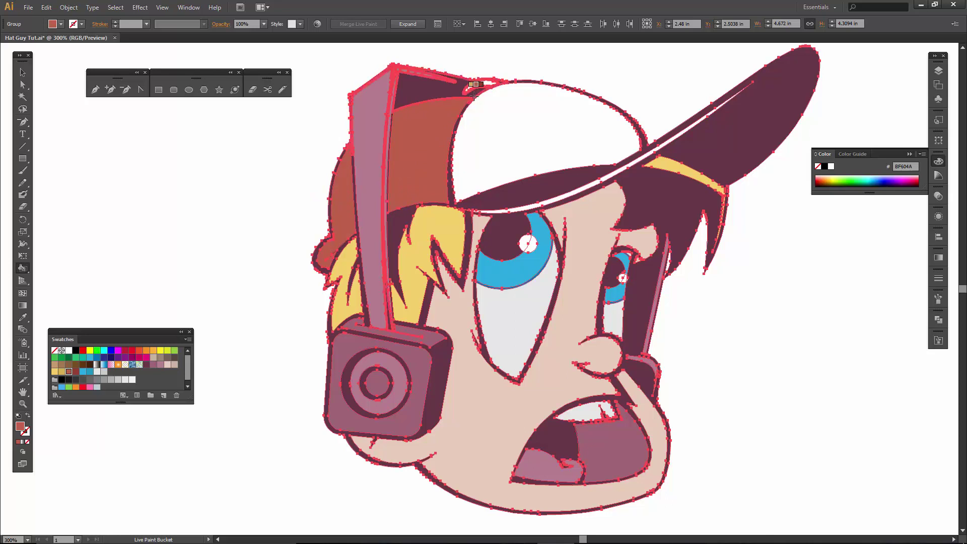
key(z)
drag(457, 65, 522, 126)
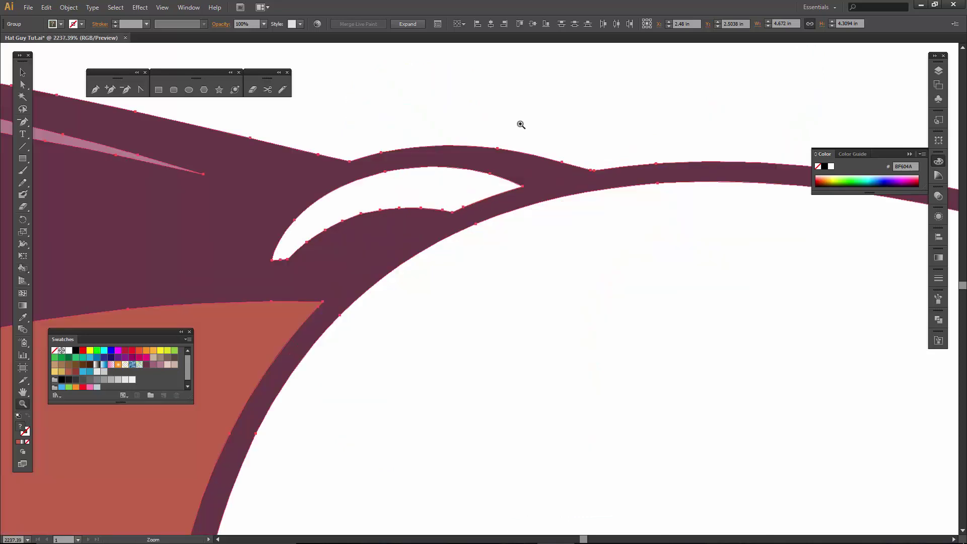
key(k)
click(418, 183)
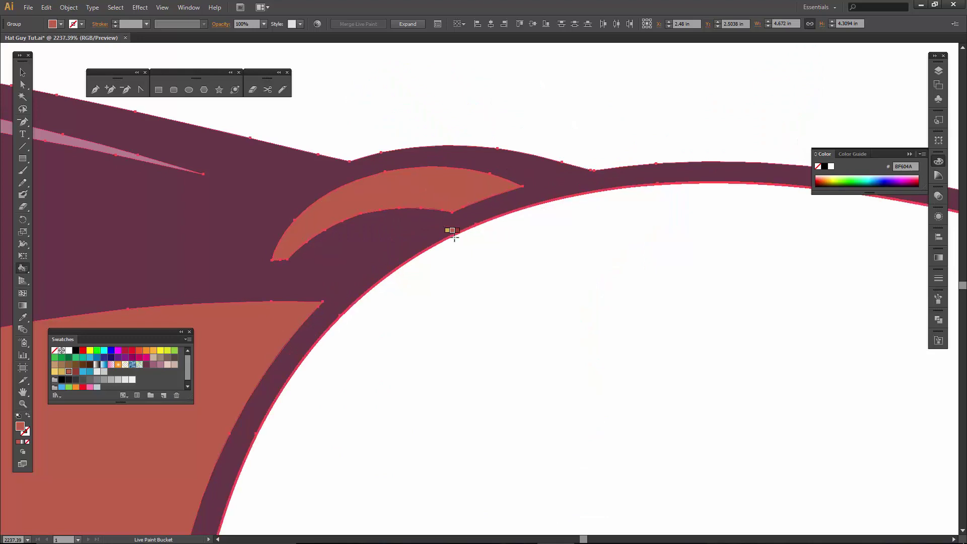
Step: Fill the cap brim's edge stripe with brick red BF604A and the cap's front panel with light grey E6E6E6
scroll(452, 230, down, 4)
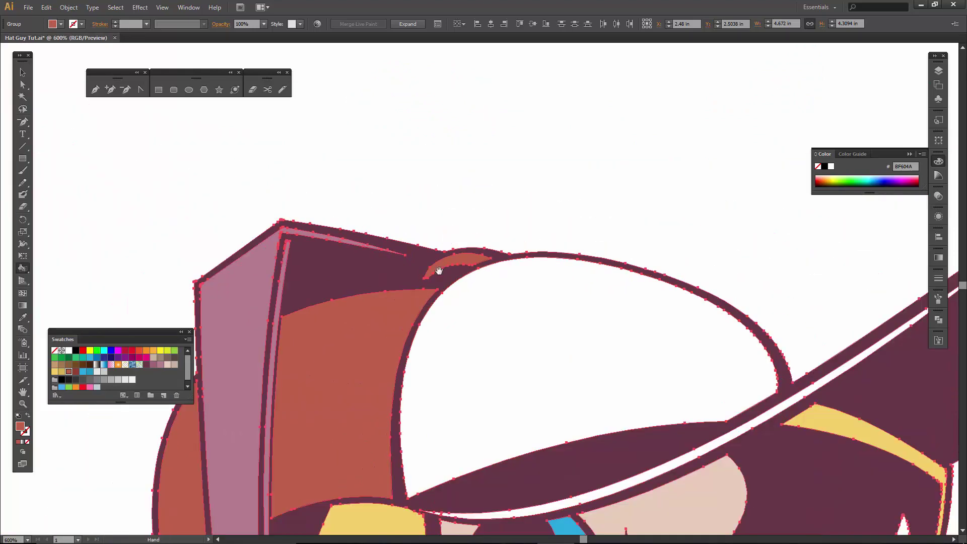
drag(438, 270, 389, 186)
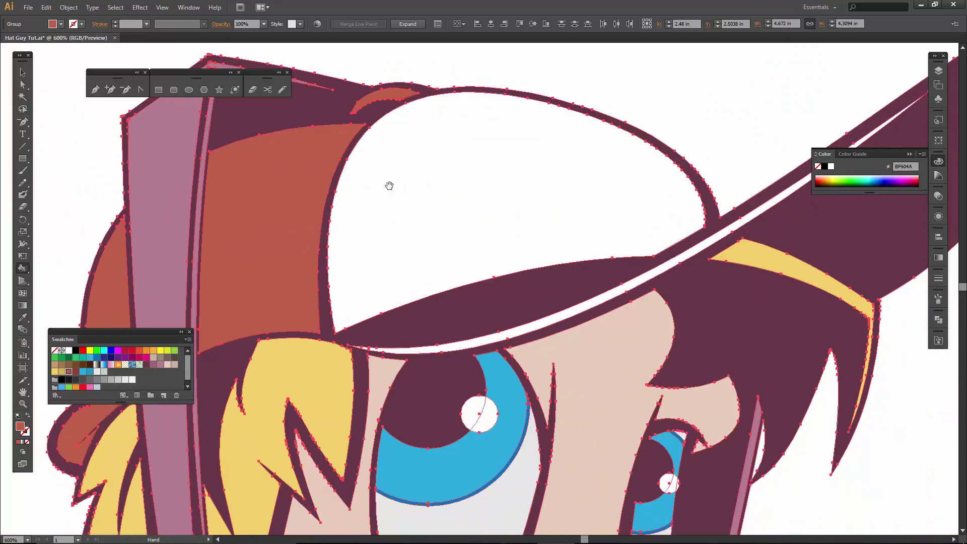
click(539, 317)
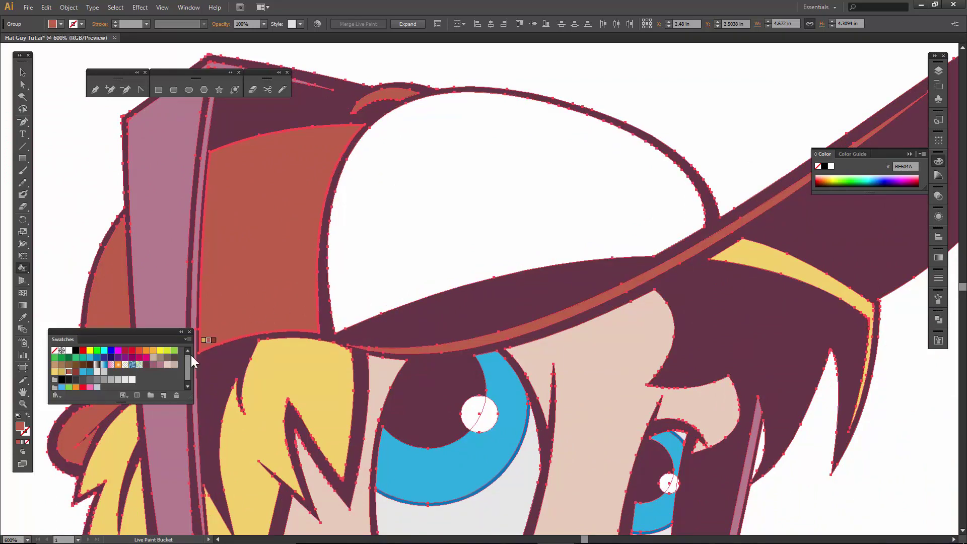
click(97, 372)
click(436, 231)
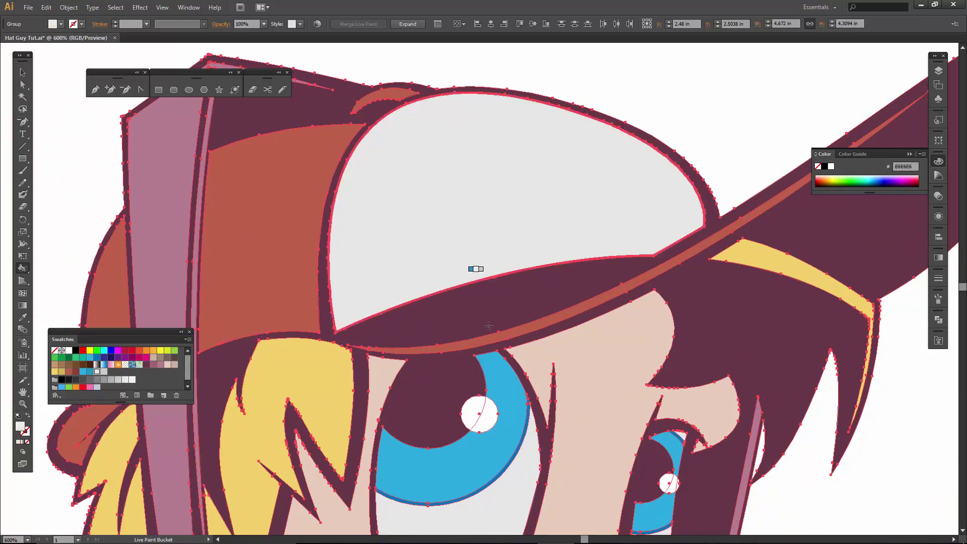
Step: Examine the face, headphones and cap up close and as a whole for unfilled areas
drag(504, 408, 524, 129)
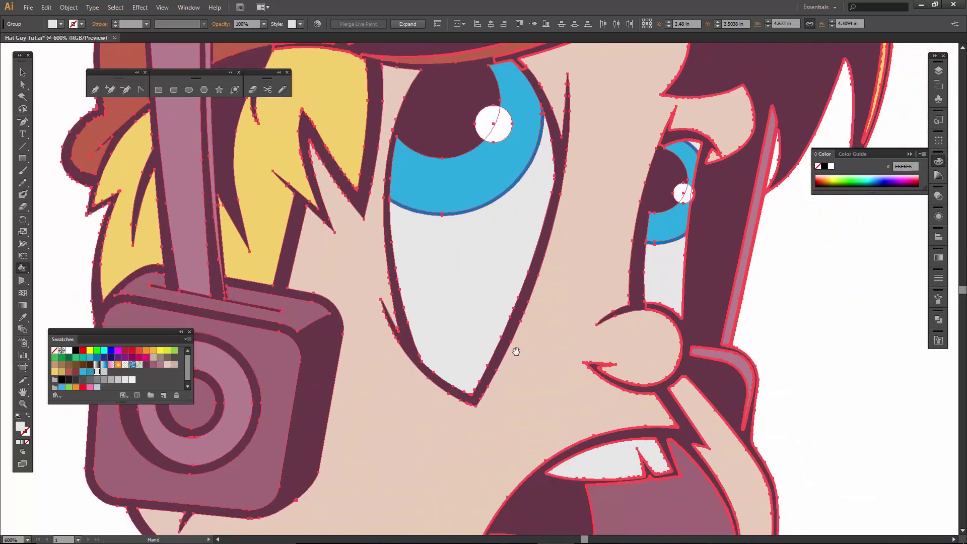
mouse_move(516, 350)
mouse_down()
mouse_move(574, 161)
mouse_move(512, 316)
mouse_up()
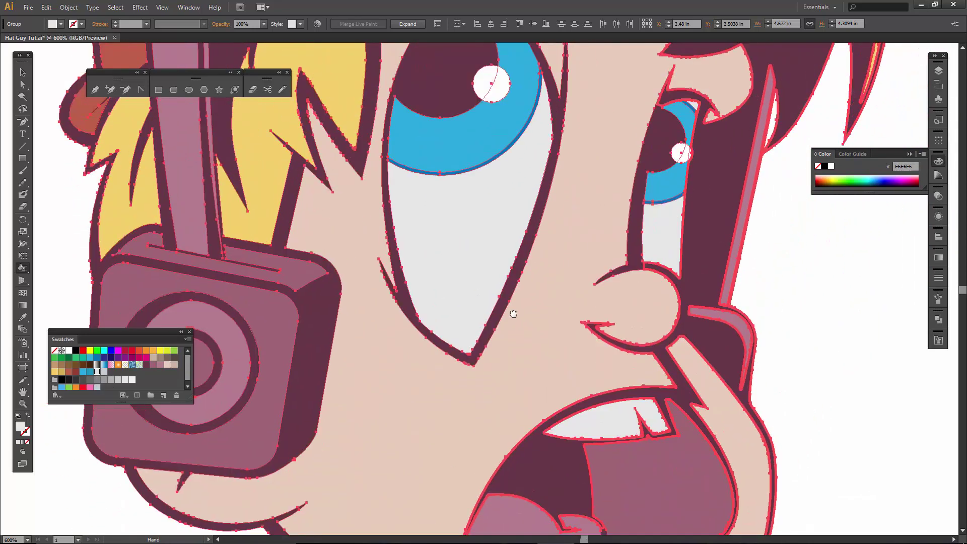
mouse_move(464, 170)
mouse_down()
mouse_move(574, 328)
mouse_move(525, 362)
mouse_move(455, 372)
mouse_move(496, 461)
mouse_up()
drag(425, 468, 582, 407)
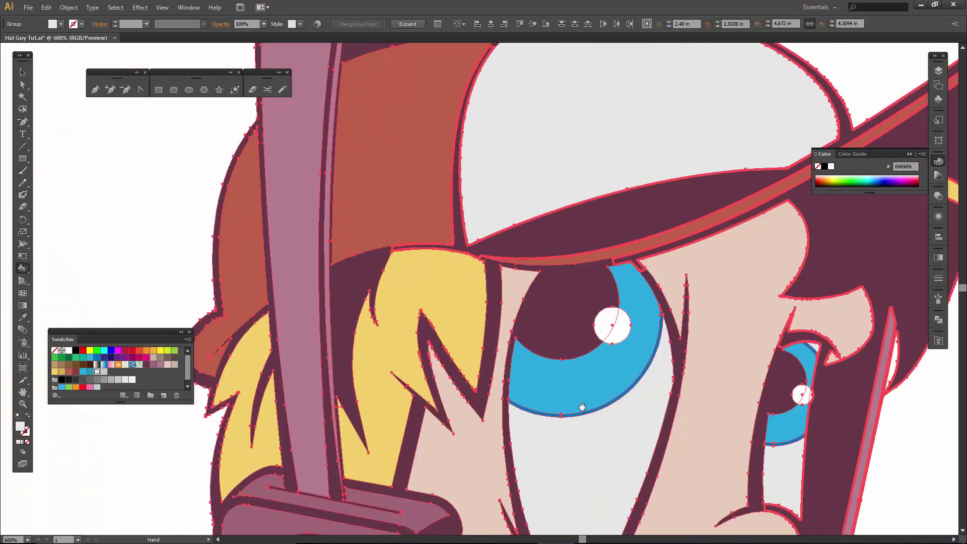
key(ctrl+minus)
key(ctrl+minus)
key(ctrl+minus)
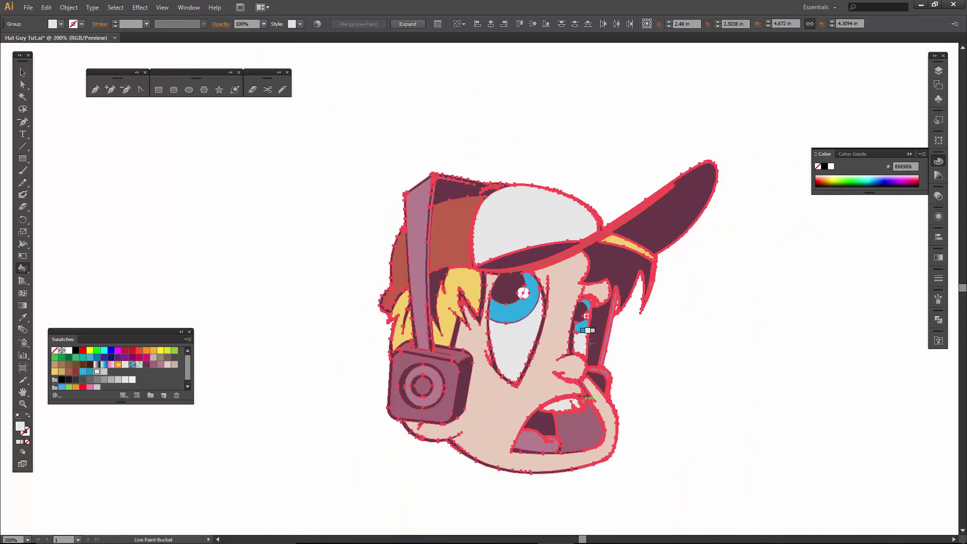
scroll(589, 342, down, 1)
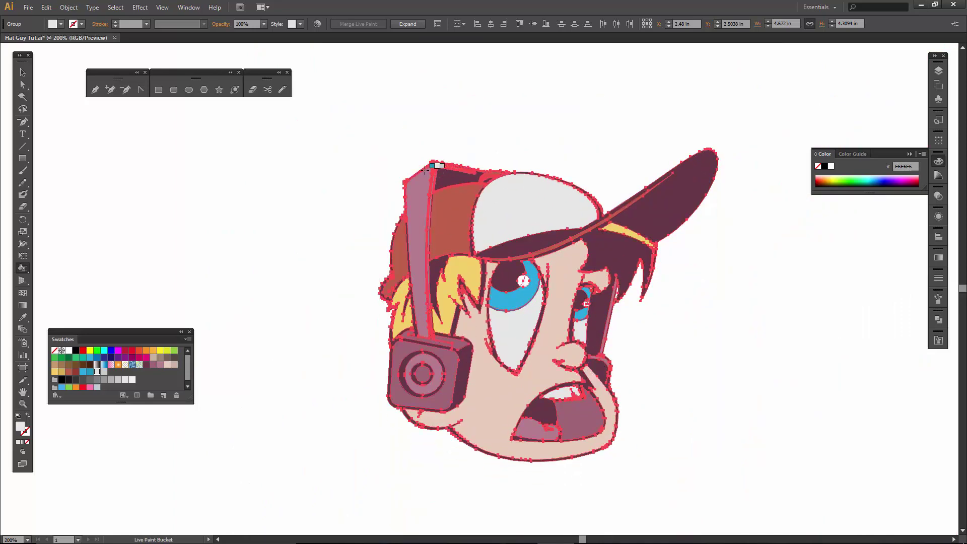
Step: Expand the Live Paint artwork with Object, Fill and Stroke included, and deselect it
key(v)
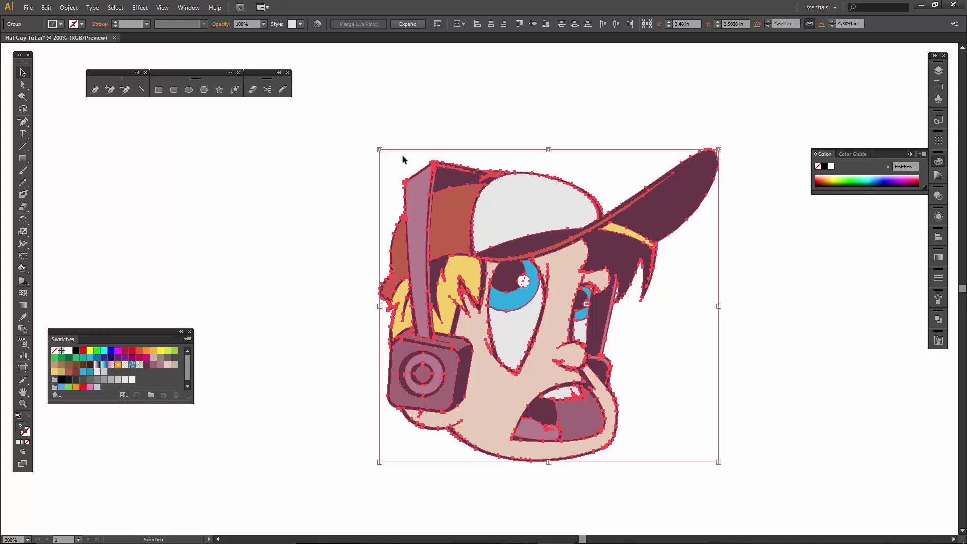
click(67, 8)
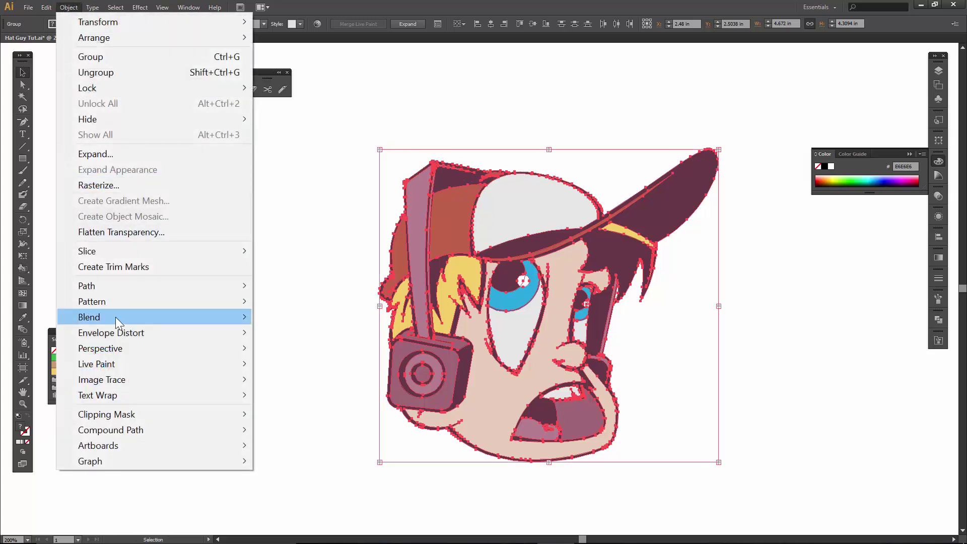
mouse_move(126, 339)
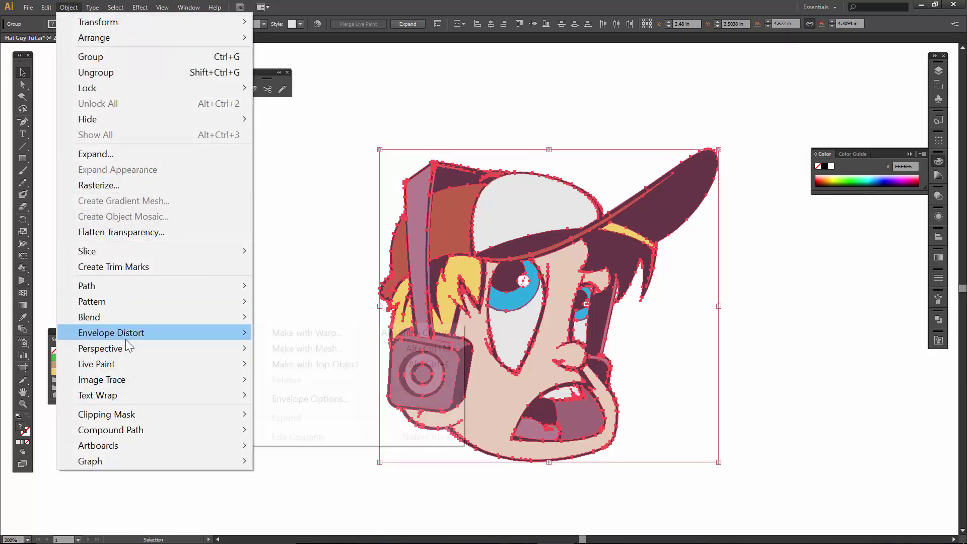
click(91, 154)
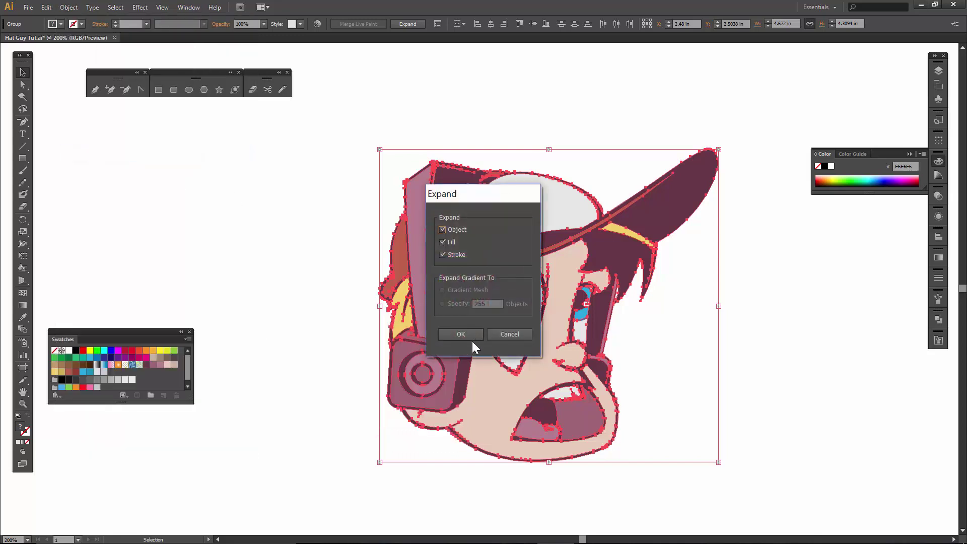
click(460, 334)
click(454, 147)
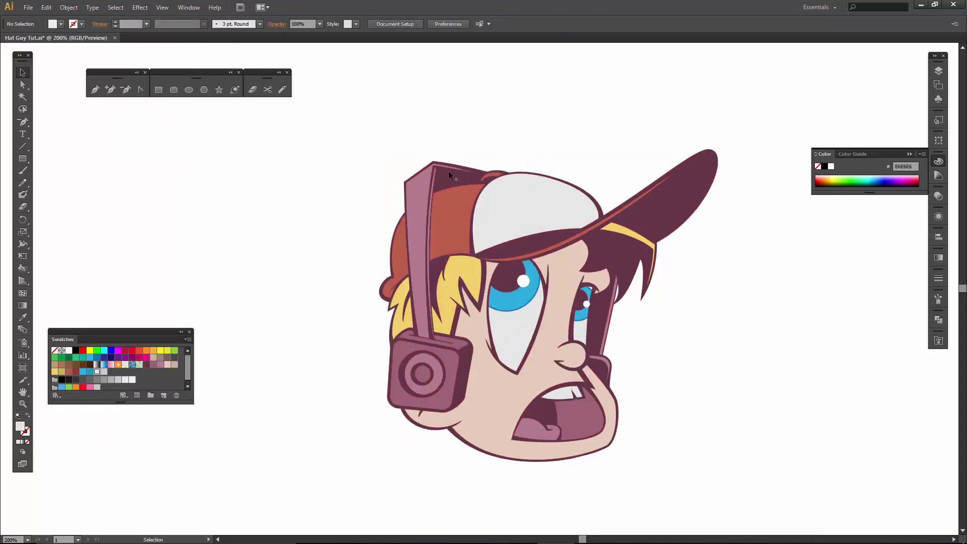
Step: Ungroup the expanded head artwork twice and deselect it
click(488, 203)
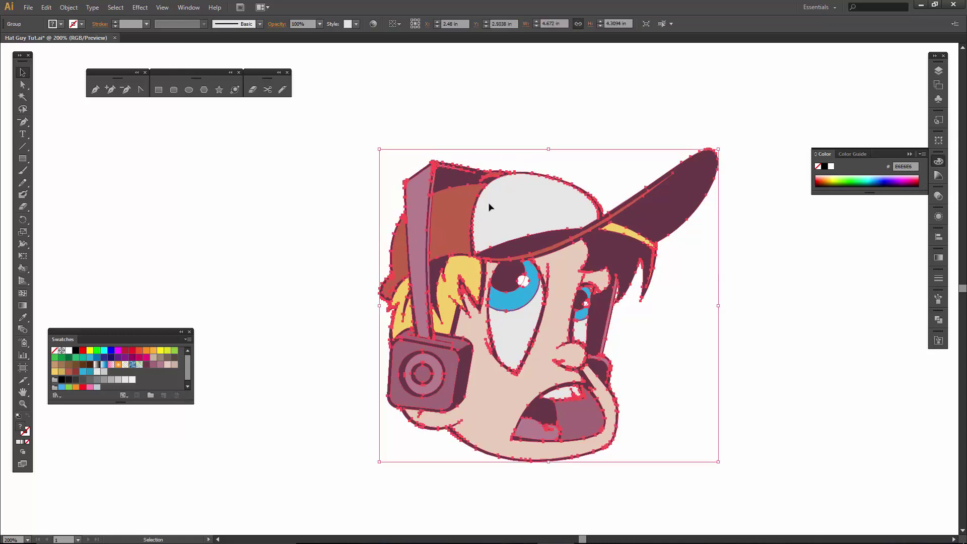
right_click(489, 204)
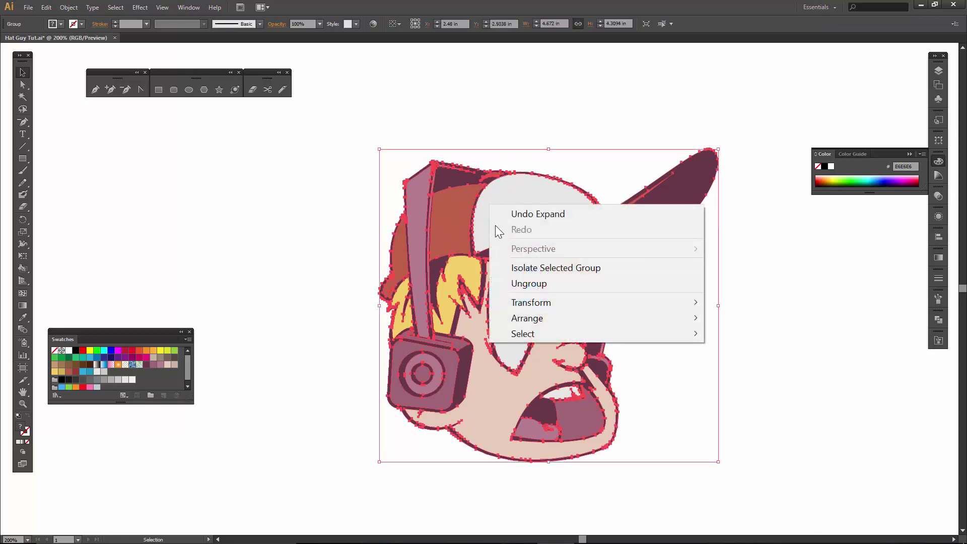
click(605, 154)
click(549, 227)
right_click(549, 226)
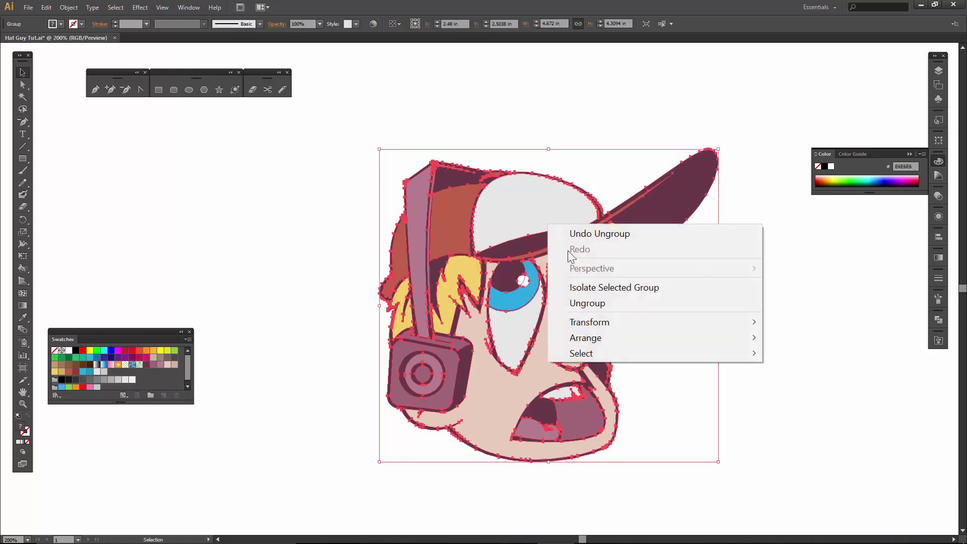
click(583, 301)
click(602, 137)
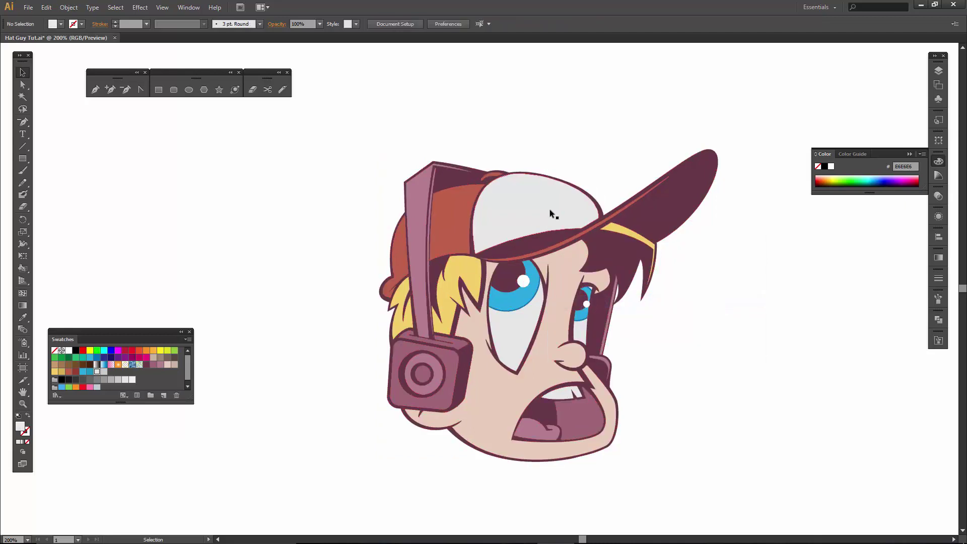
Step: Ungroup the head artwork once more, test-select a dark shape and the face shape, and deselect everything
click(549, 209)
right_click(549, 210)
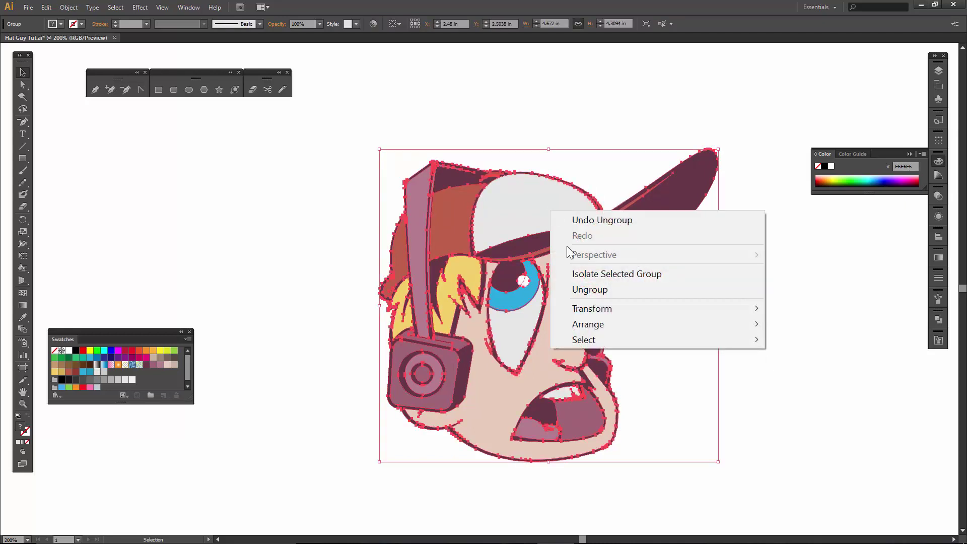
click(581, 290)
click(588, 177)
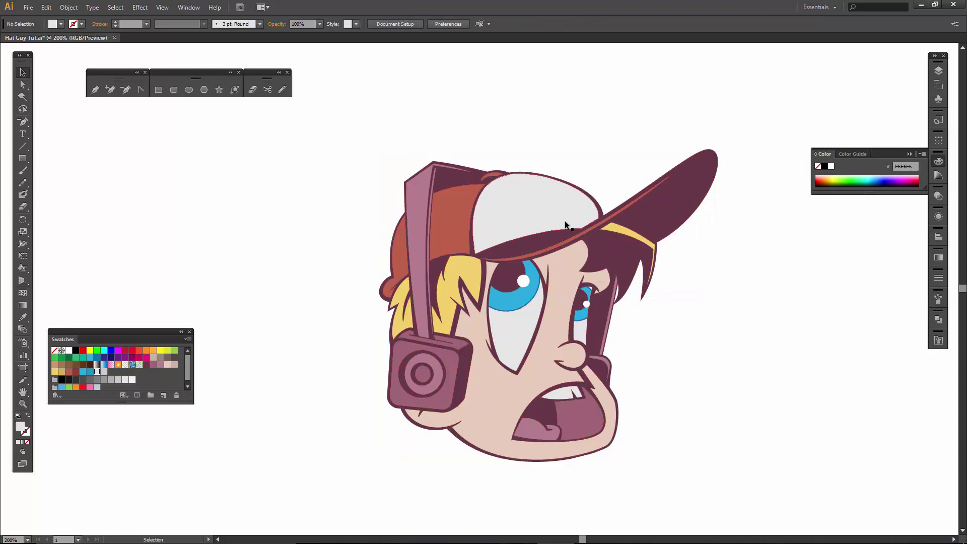
click(564, 228)
click(592, 146)
drag(663, 343, 643, 322)
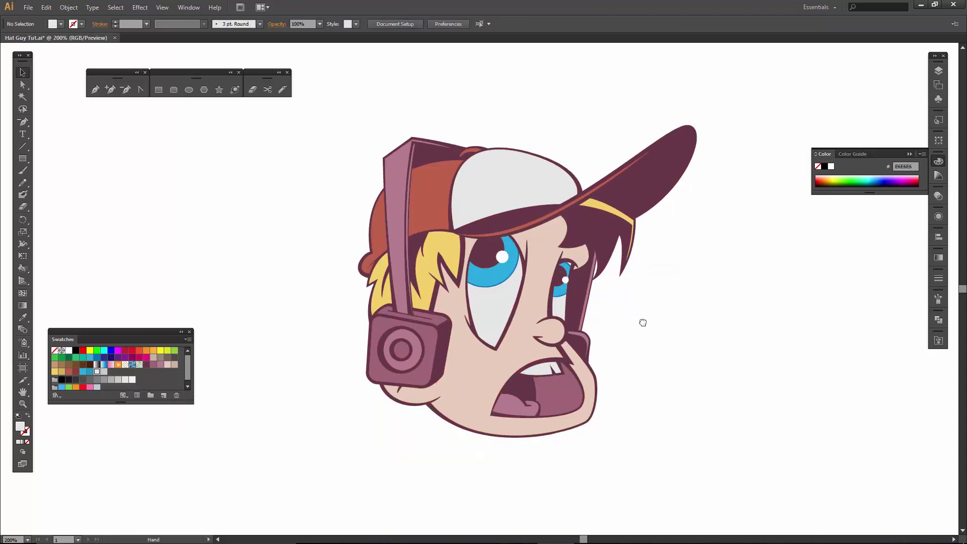
click(483, 363)
click(675, 384)
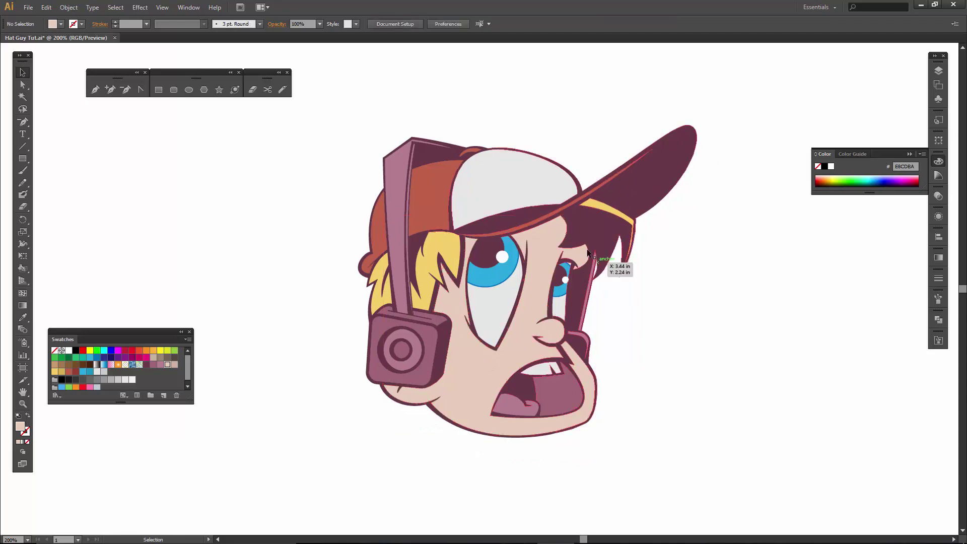
Step: Select all dark purple outline shapes with the Magic Wand, check its fill colour tolerance, and unite them
click(23, 96)
click(645, 192)
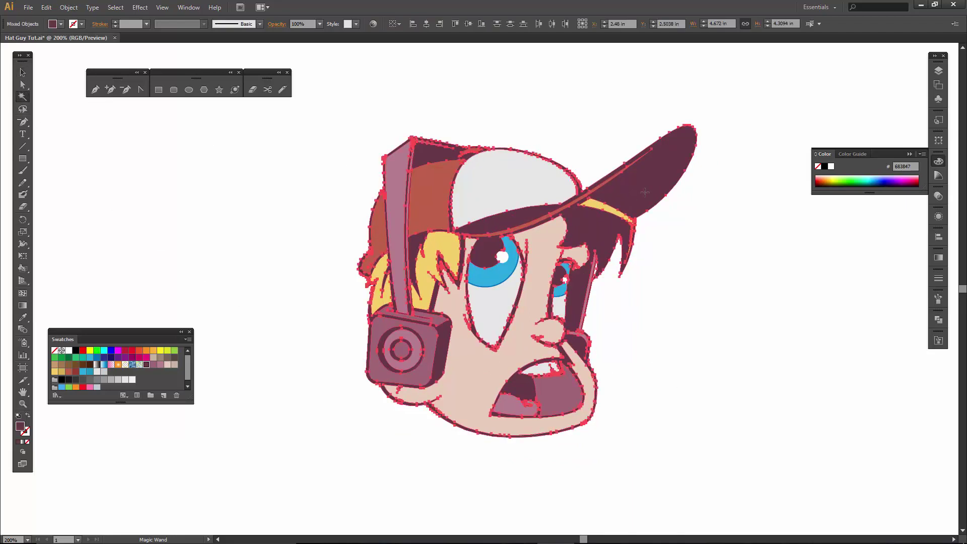
double_click(23, 96)
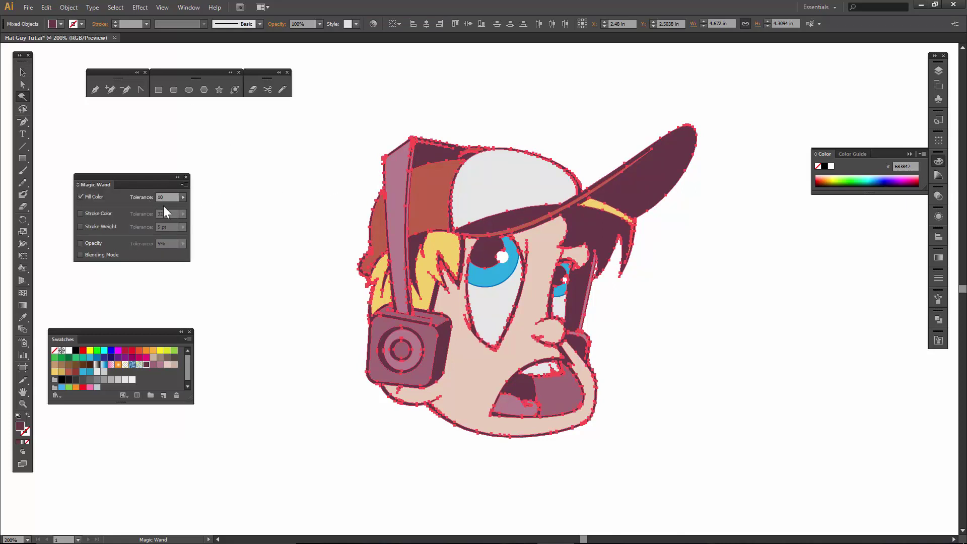
click(186, 176)
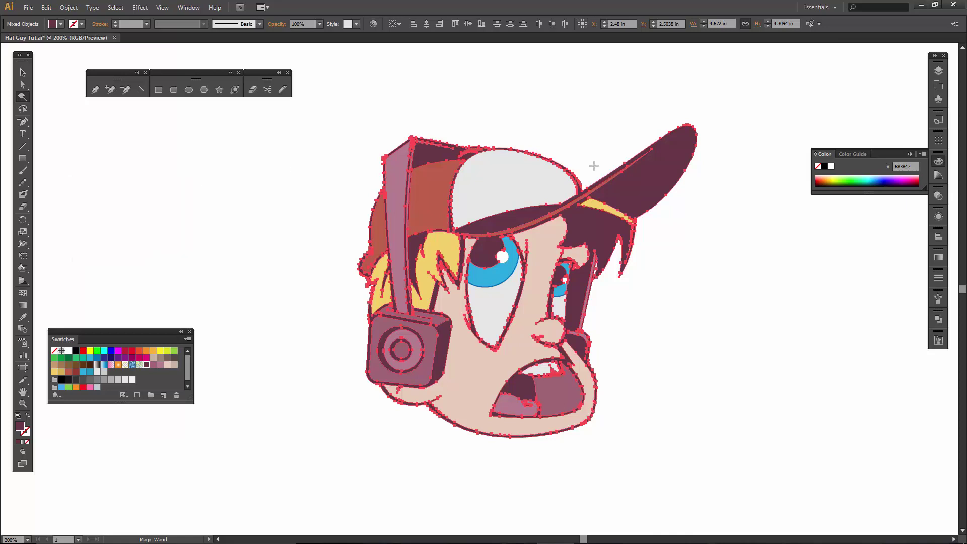
click(938, 320)
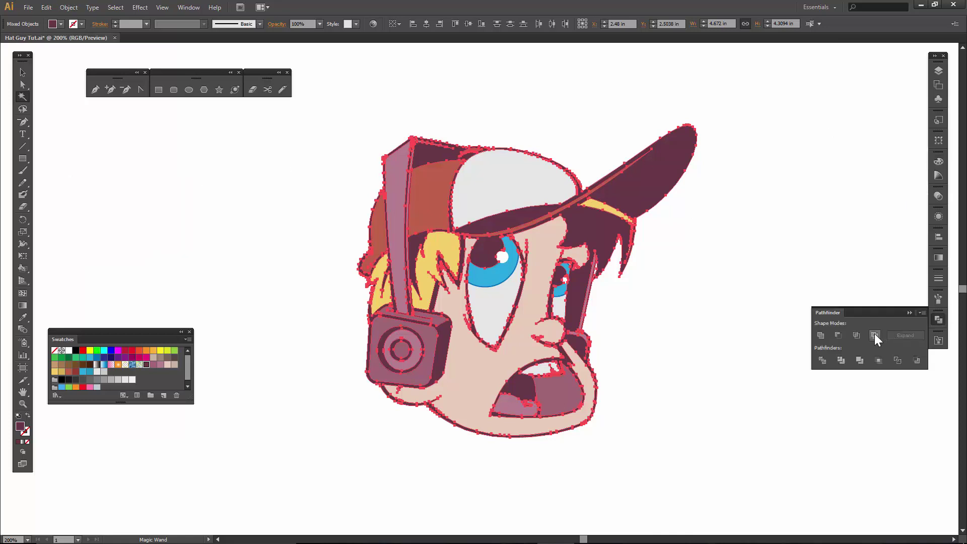
click(820, 335)
Step: Select the skin-coloured shapes by fill and unite them, and do the same for the brick red cap shapes
click(495, 373)
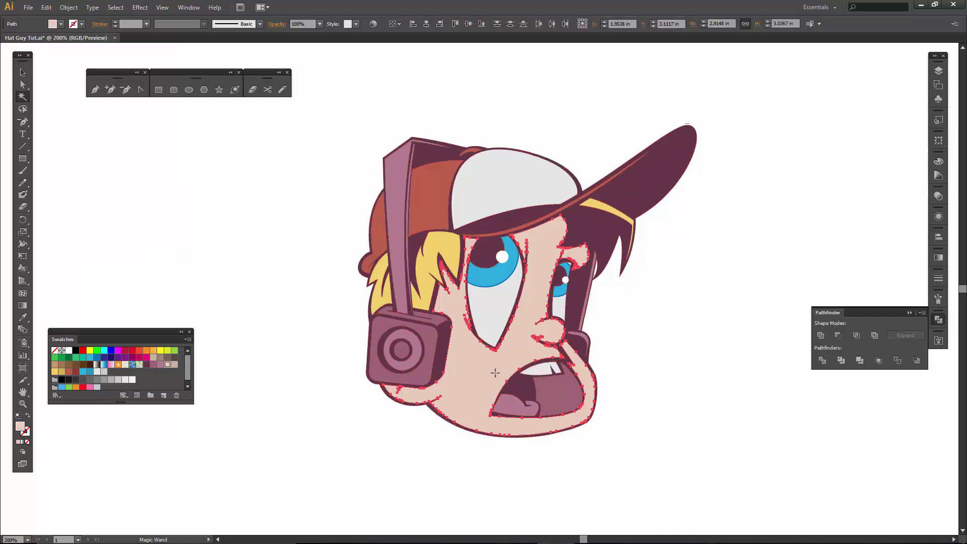
click(820, 336)
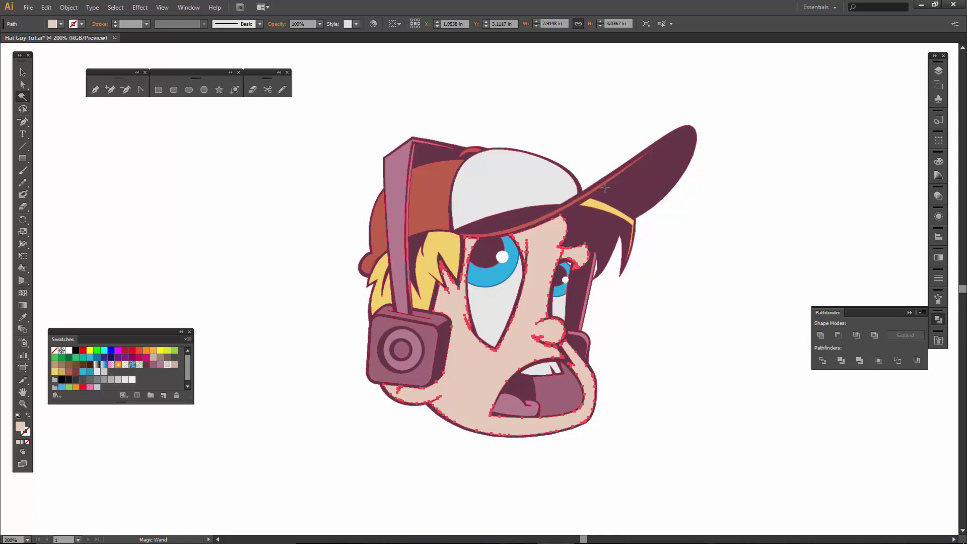
click(380, 237)
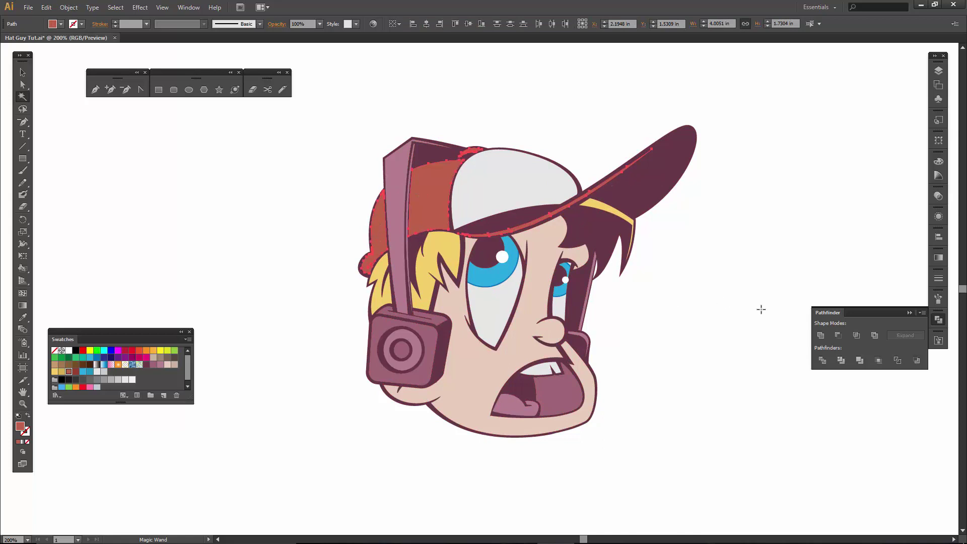
click(820, 334)
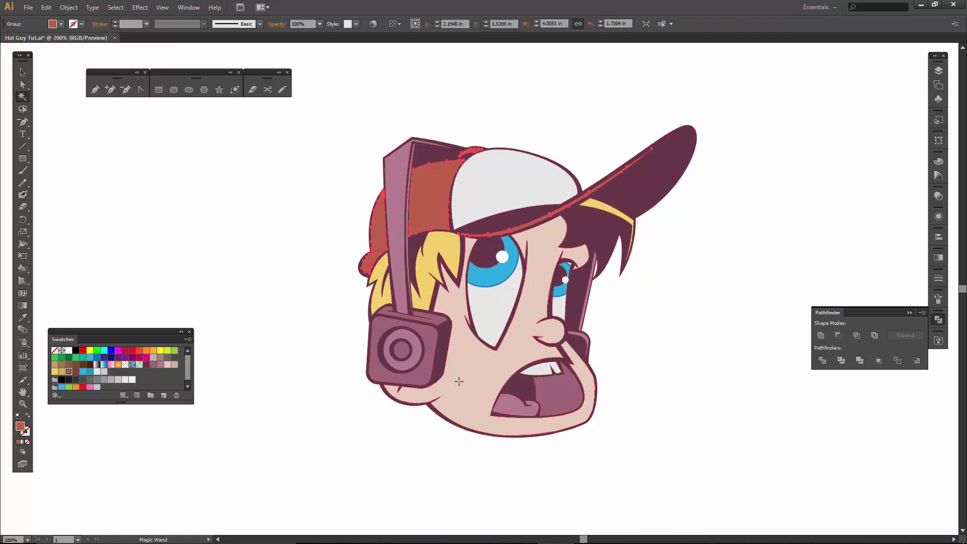
Step: Rename the "brushes copy" layer as "flat color"
click(941, 71)
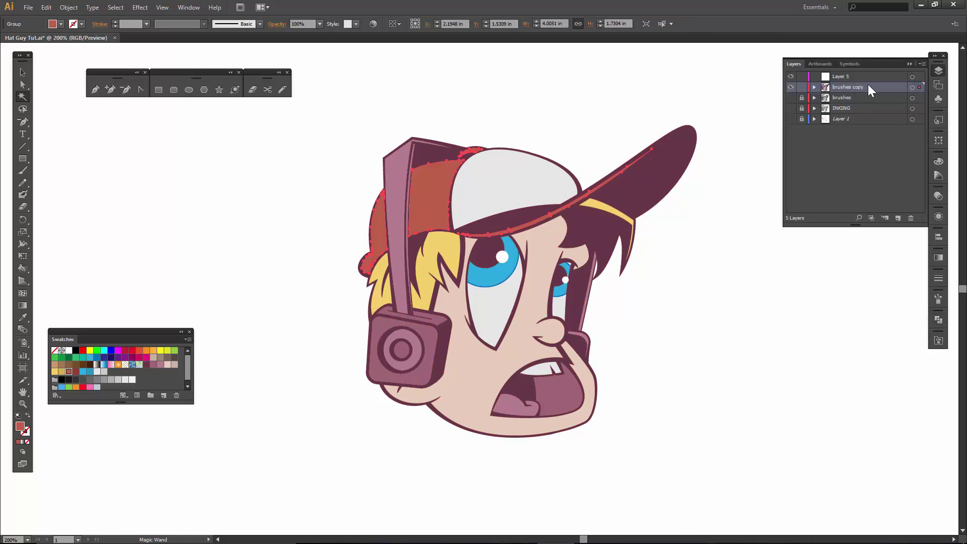
double_click(854, 88)
text(flat color)
key(Return)
Step: Duplicate the flat color layer and rename the copy as "shadows"
click(921, 62)
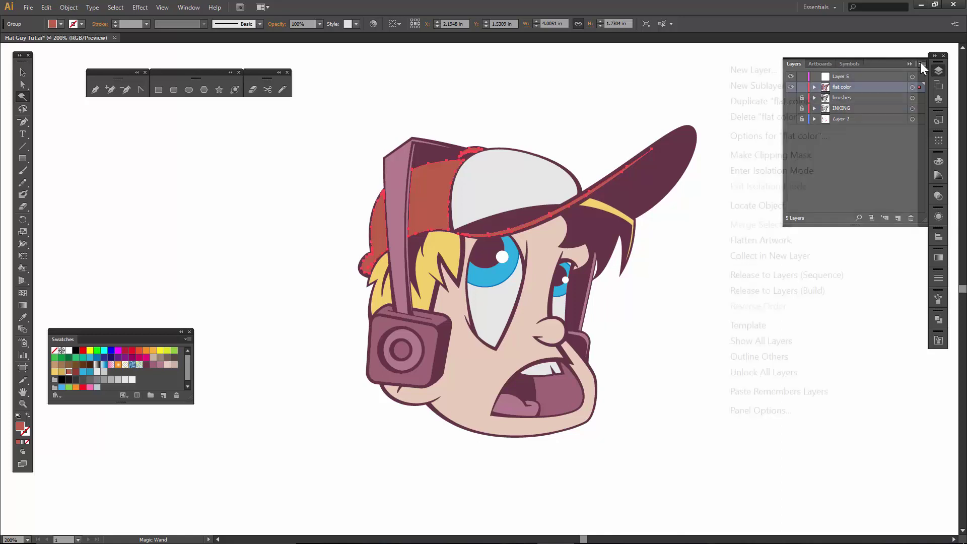
click(775, 103)
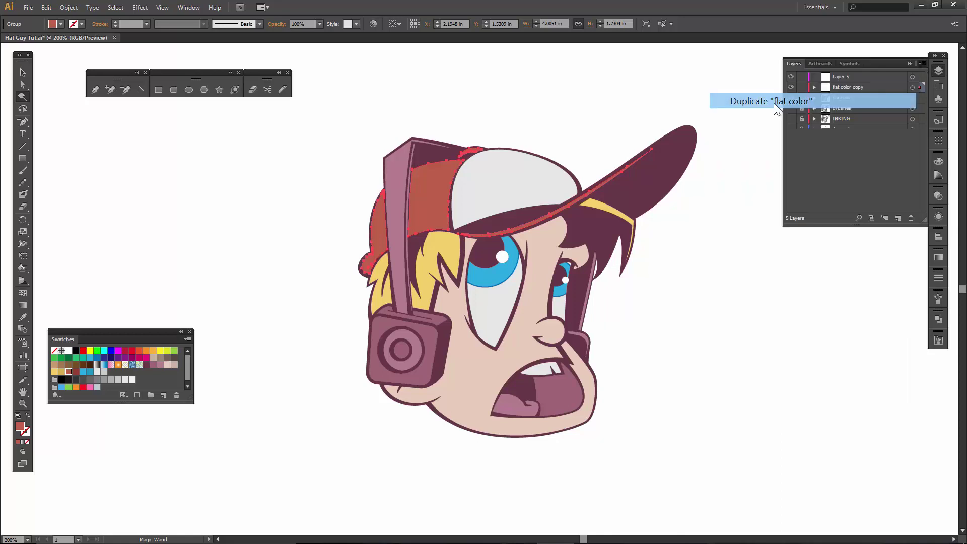
double_click(835, 88)
text(shadows)
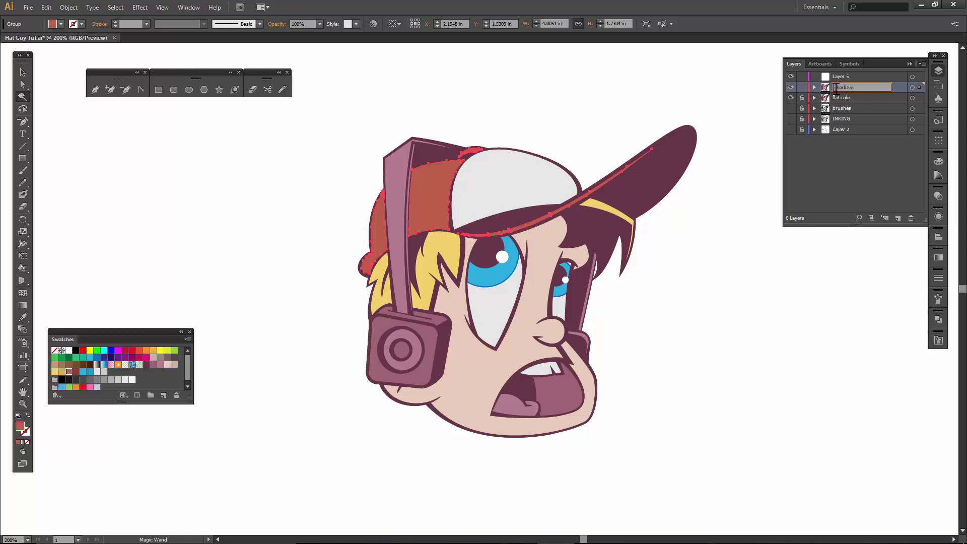
key(Return)
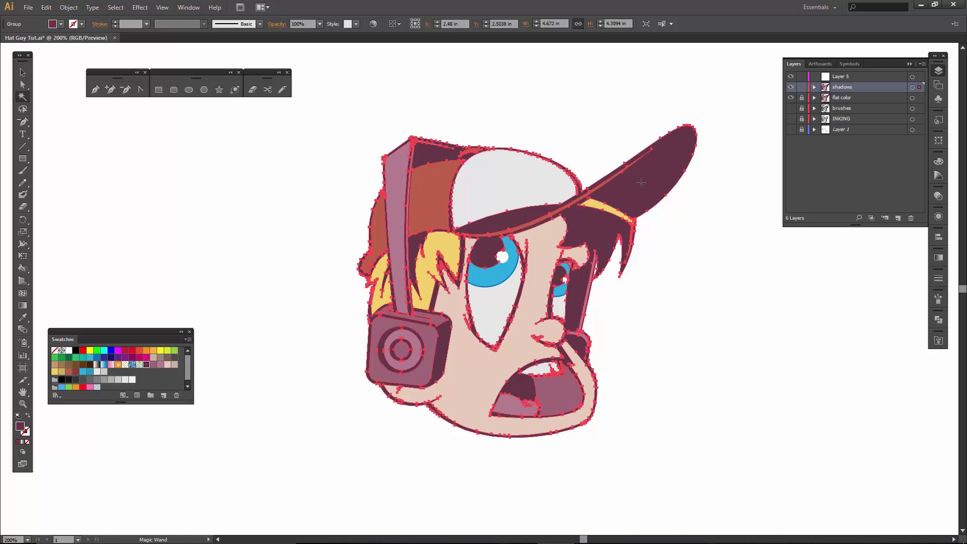
Step: Select the dark purple outline shapes on the shadows layer by fill colour and delete them
click(666, 209)
key(v)
click(697, 233)
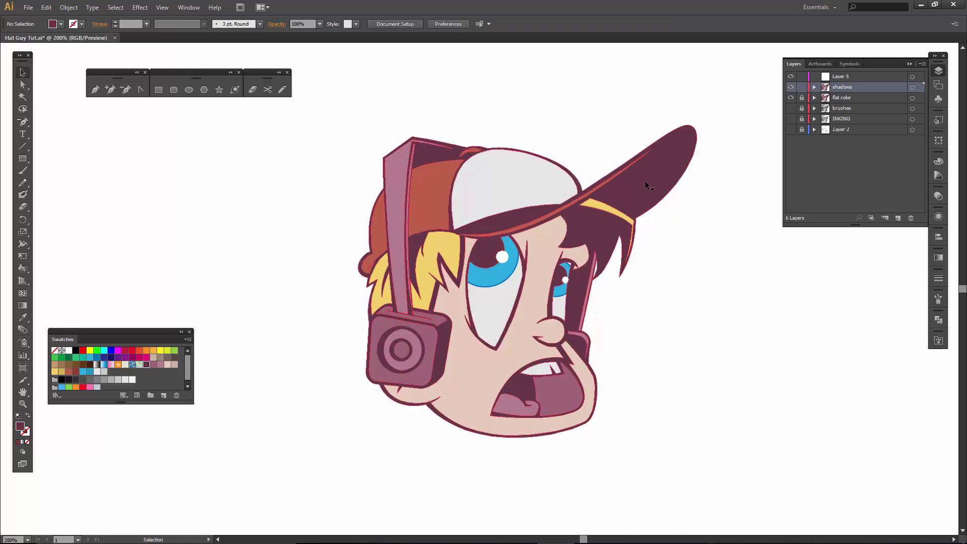
click(644, 180)
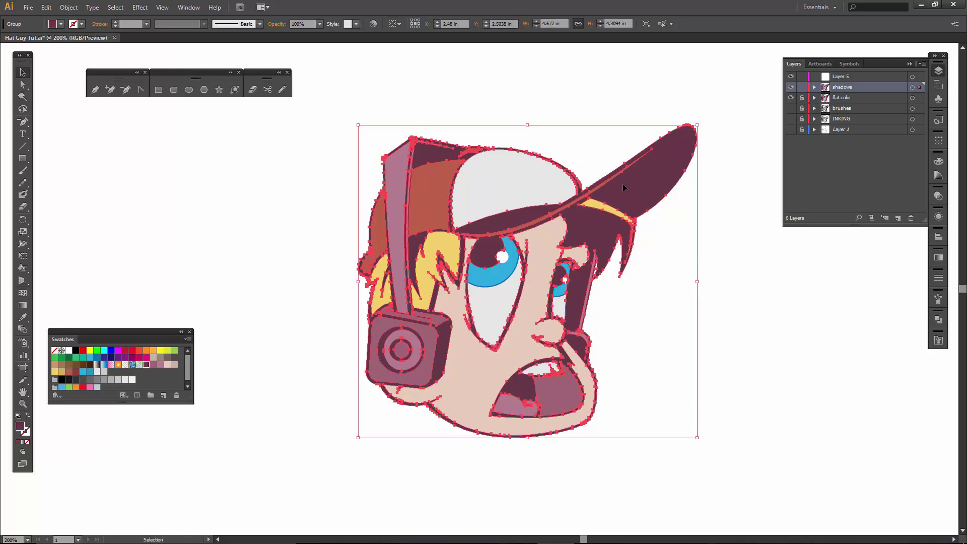
click(22, 97)
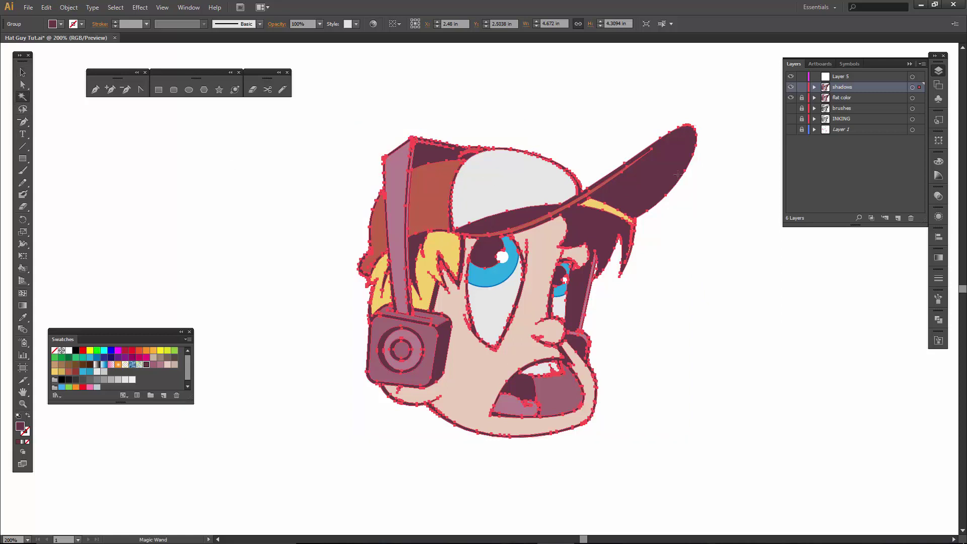
click(687, 180)
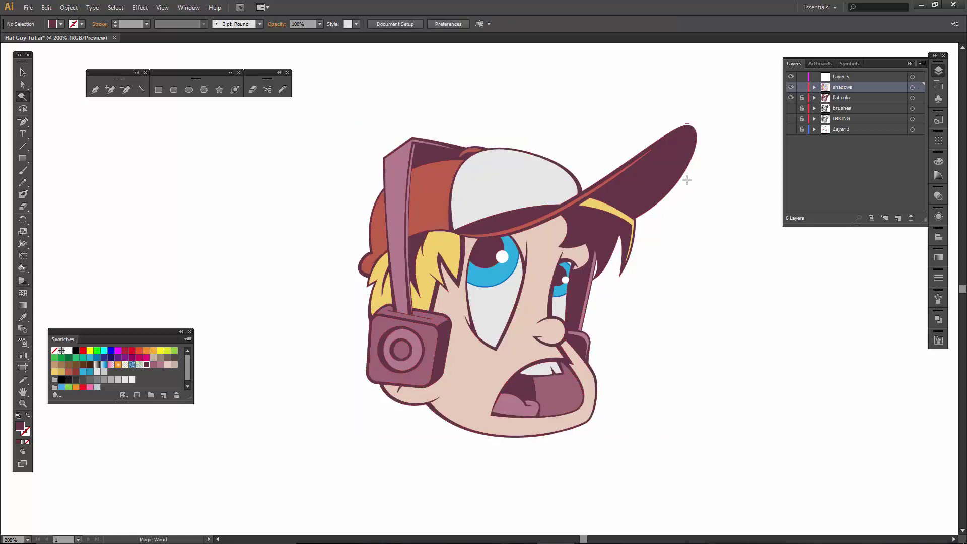
Step: Toggle the flat color layer's visibility to inspect the shadows layer's fills on their own, leaving it hidden and nothing selected
click(792, 98)
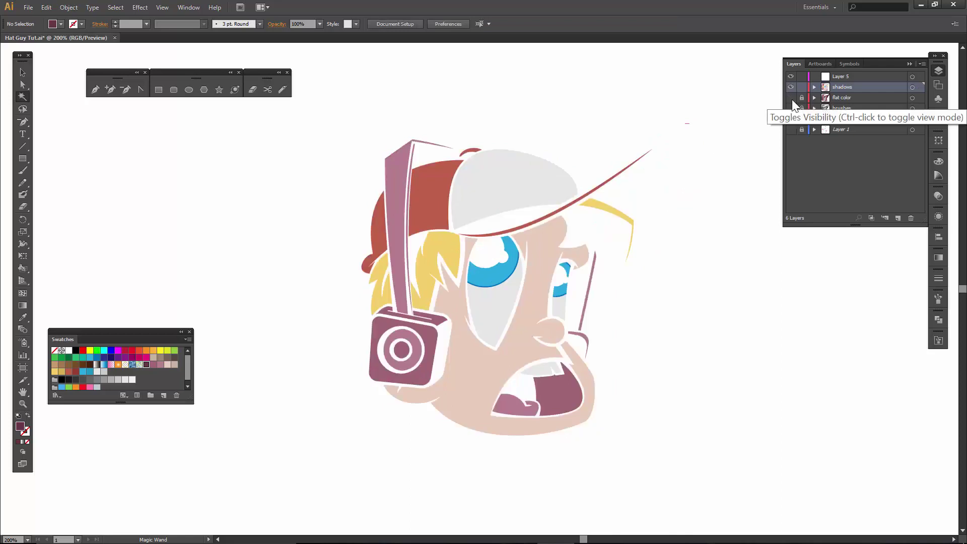
click(791, 99)
click(791, 98)
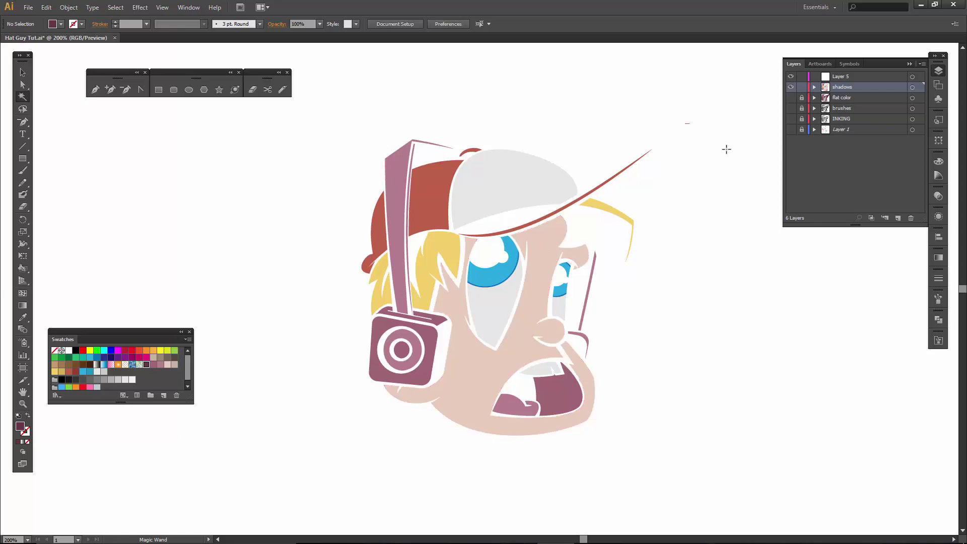
click(515, 289)
key(ctrl+shift+a)
Step: Duplicate the shadows layer and rename the copy as "gradients"
click(924, 65)
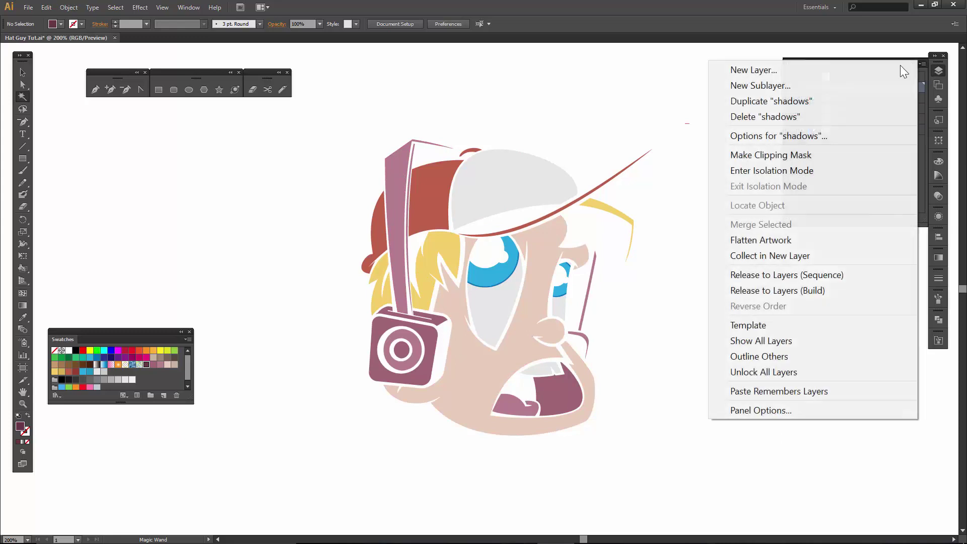
click(782, 104)
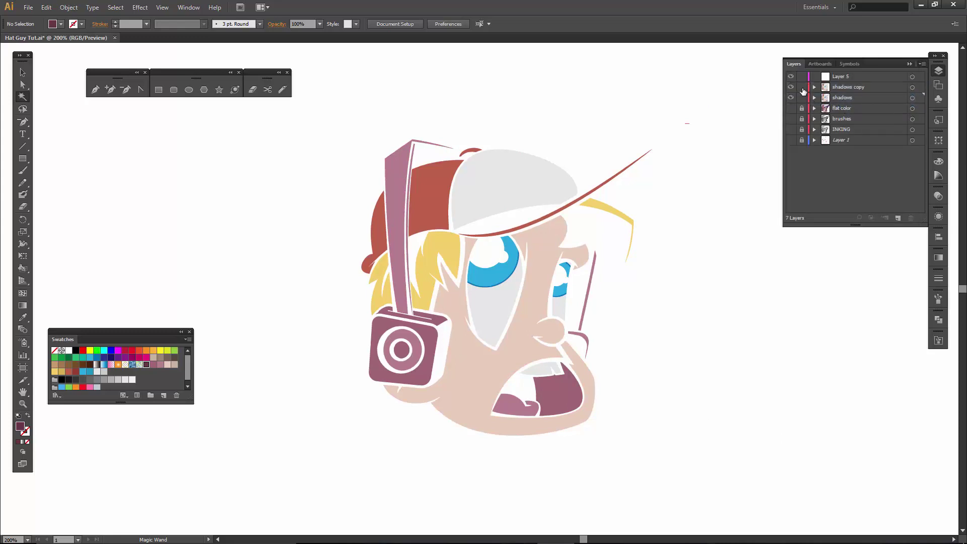
double_click(847, 88)
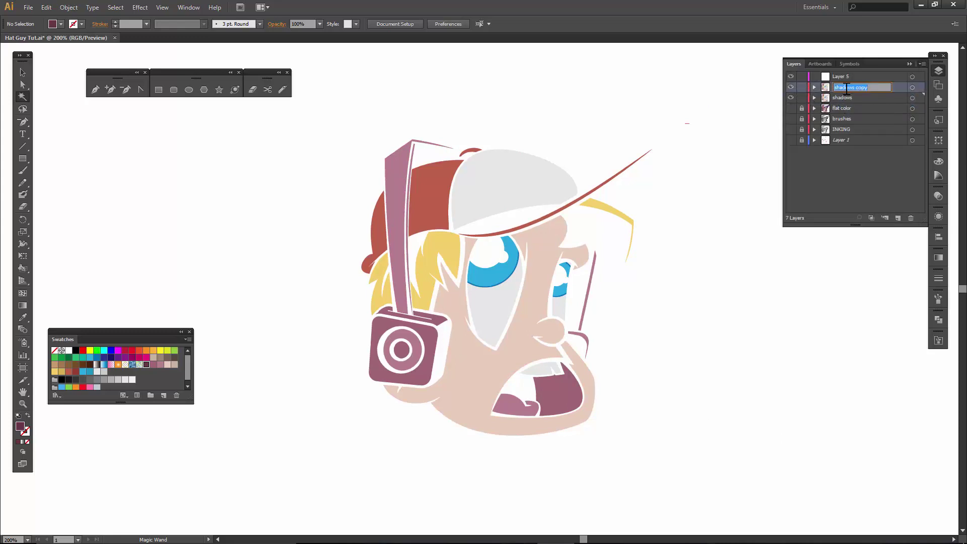
text(gradients)
key(Return)
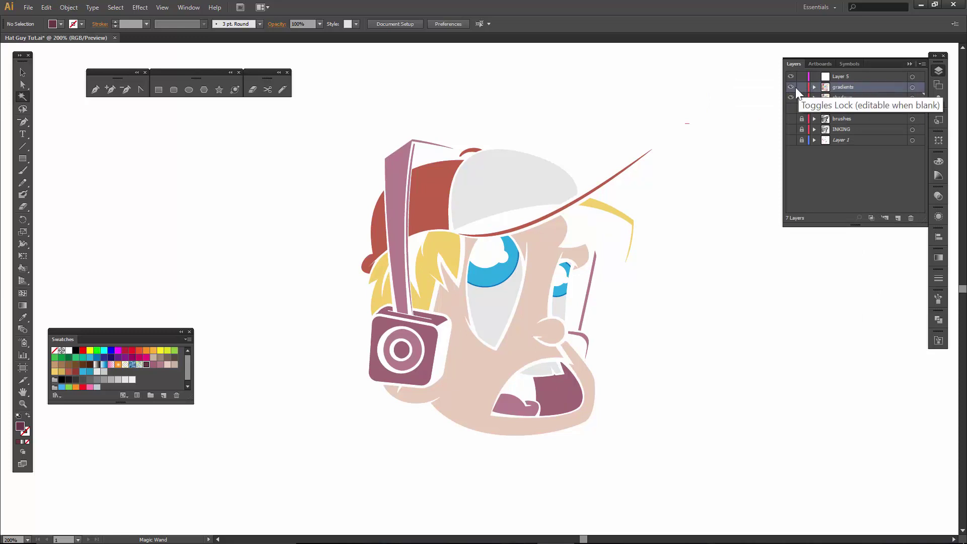
Step: Hide and lock the gradients layer and make the shadows layer active
click(791, 88)
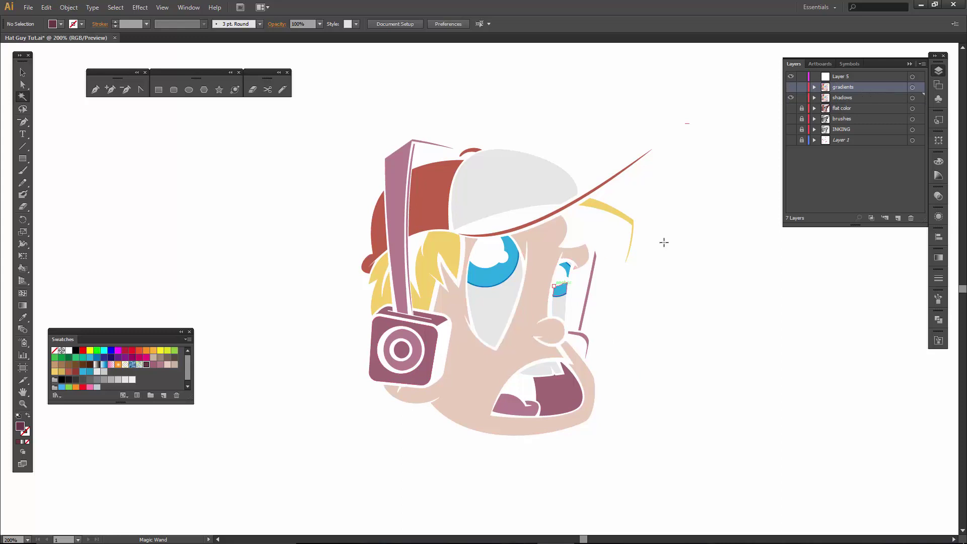
click(858, 98)
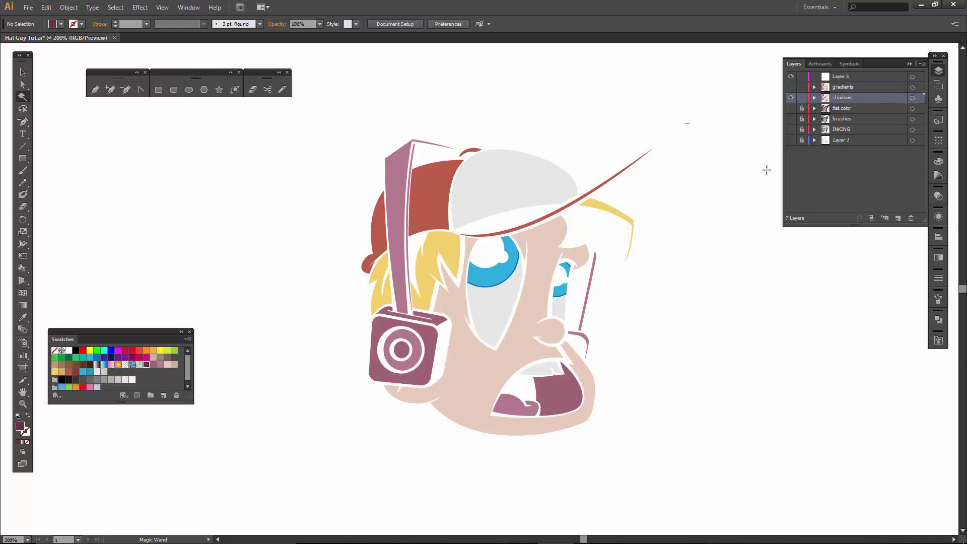
click(802, 88)
click(910, 62)
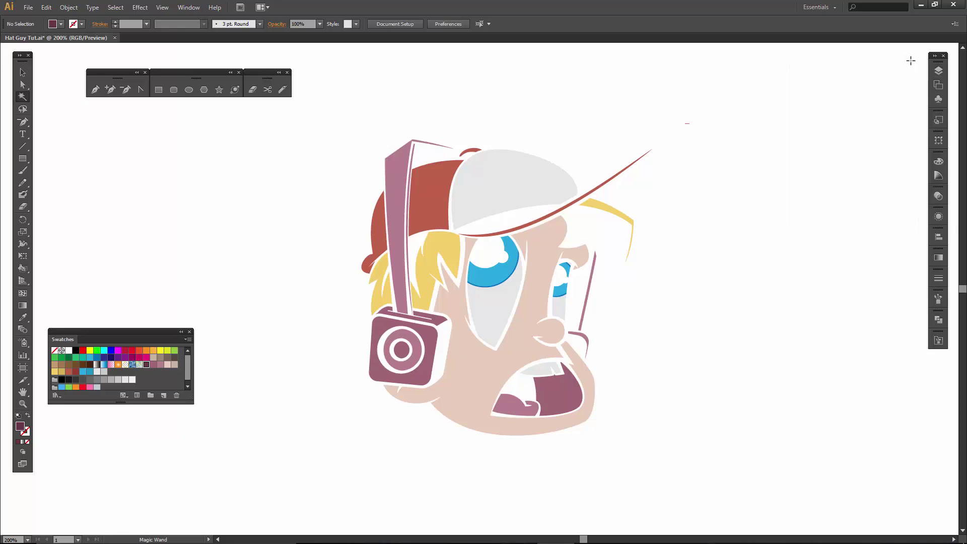
Step: Enlarge the view of the head and show the flat color layer beneath the shadows layer
key(z)
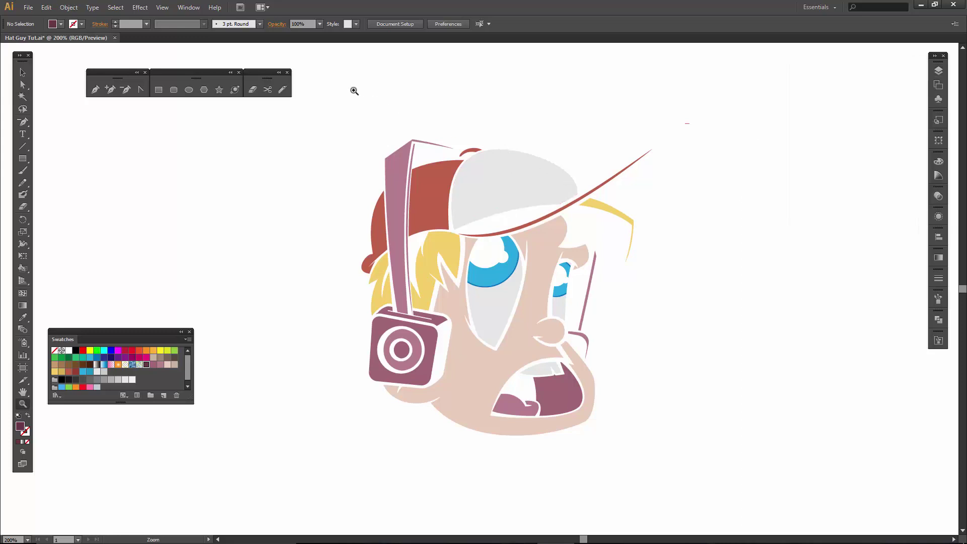
drag(322, 112, 663, 454)
drag(562, 367, 654, 365)
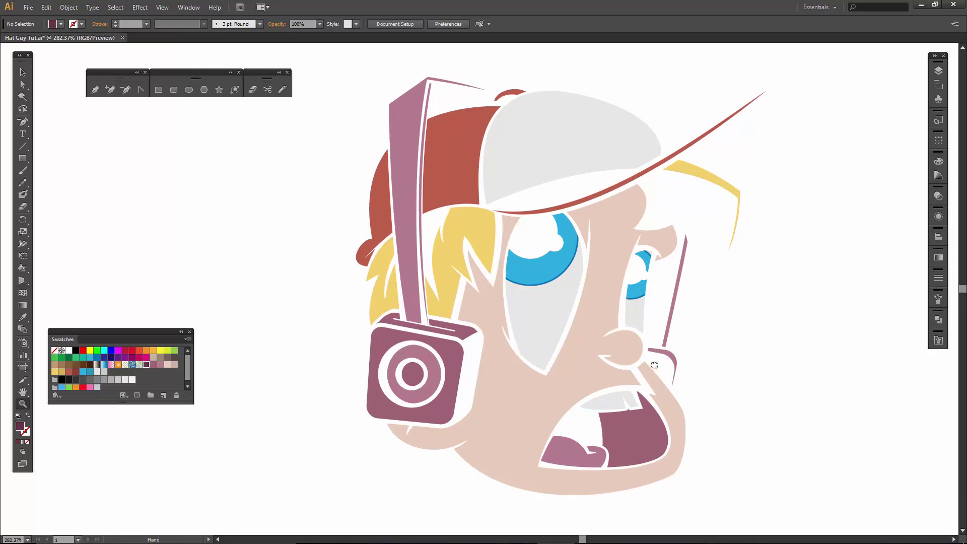
click(938, 71)
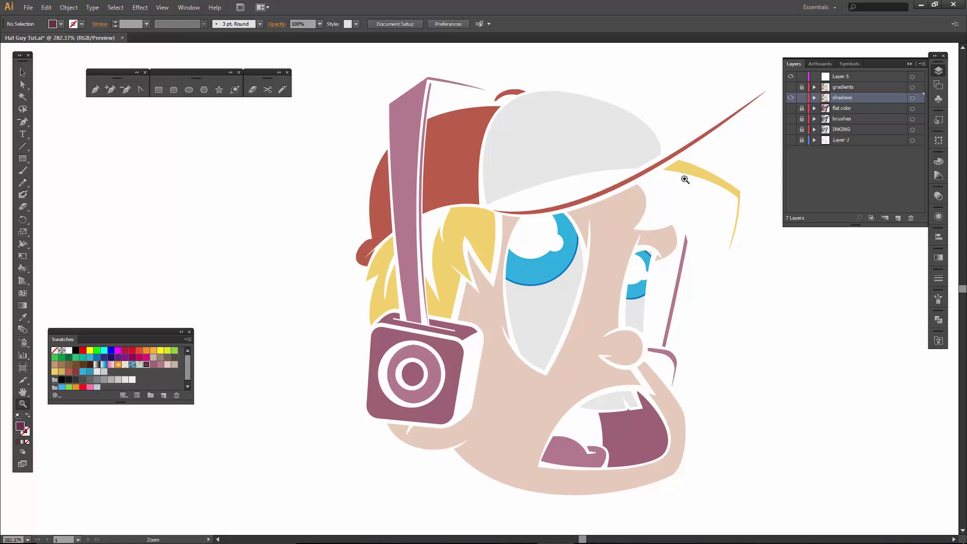
click(791, 108)
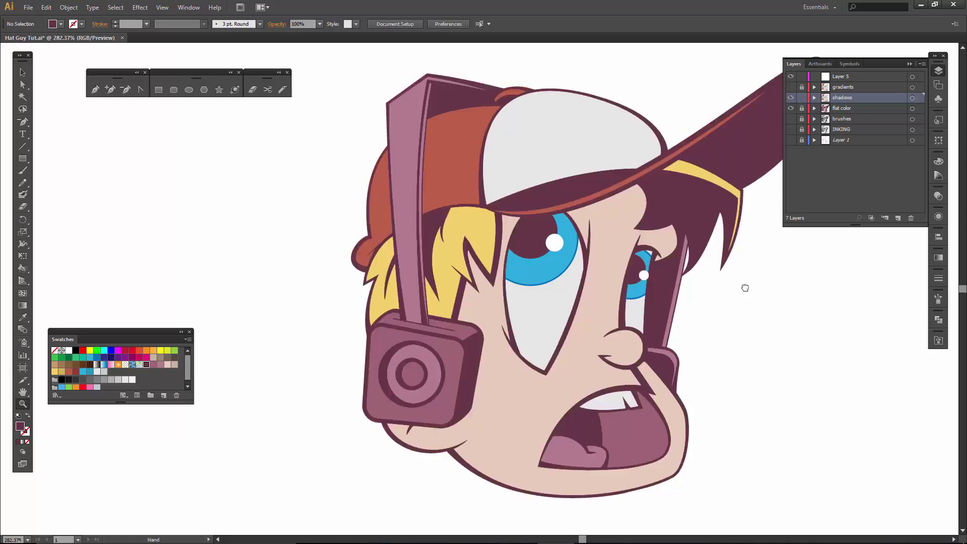
drag(747, 288, 700, 293)
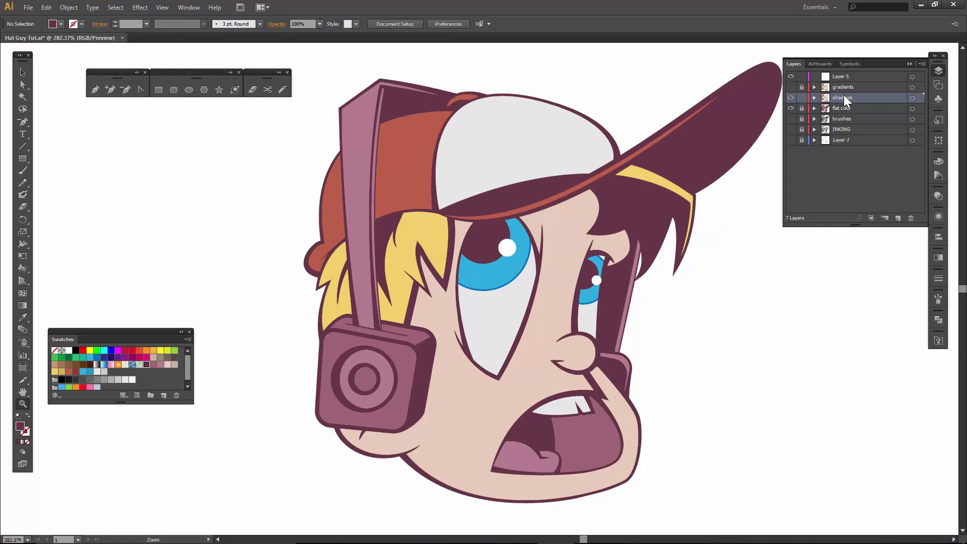
Step: Cut the cap's white front panel with a curved Knife stroke running from its upper edge down to the brim
key(v)
click(532, 137)
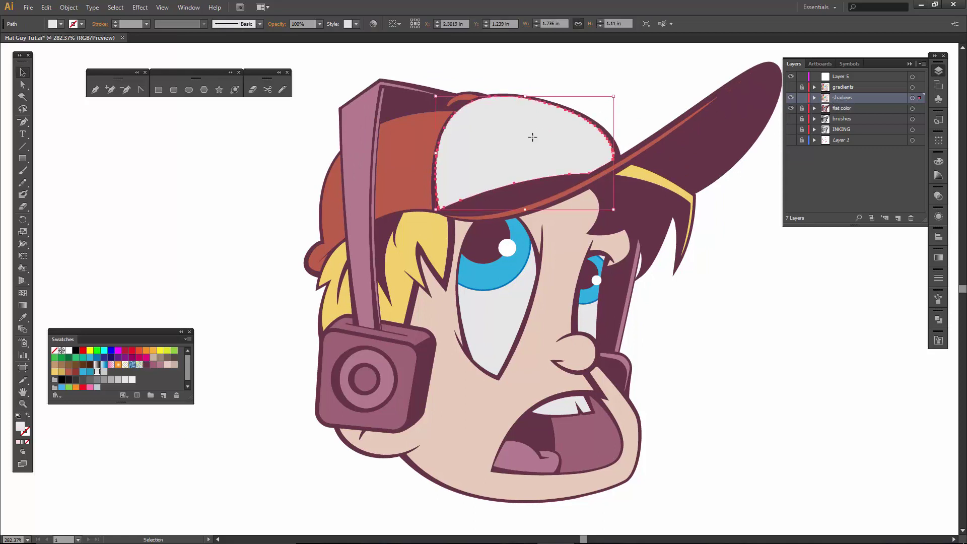
click(283, 90)
mouse_move(525, 79)
mouse_down()
mouse_move(575, 148)
mouse_move(572, 182)
mouse_up()
key(v)
click(630, 84)
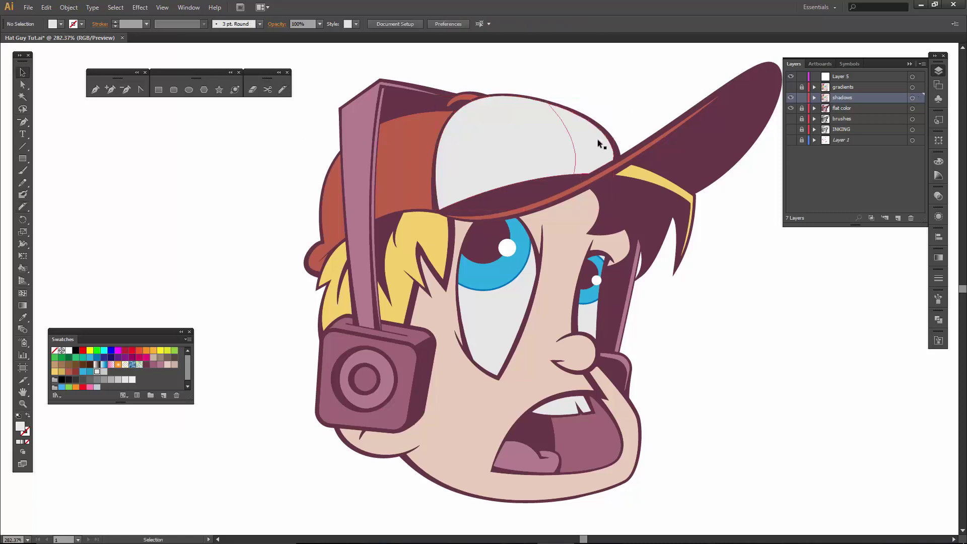
Step: Fill the cut-off piece of the white panel nearest the brim's tip with the darker grey swatch
click(597, 139)
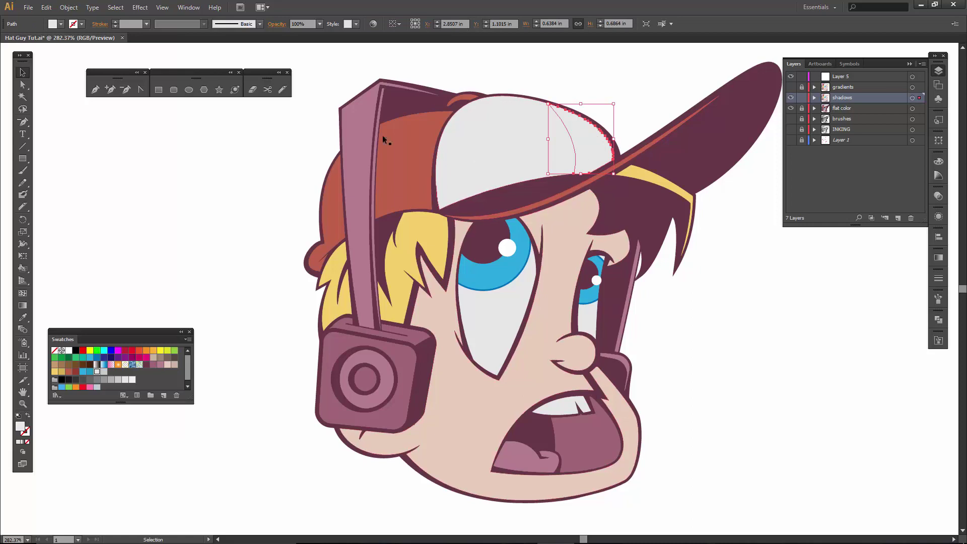
click(103, 372)
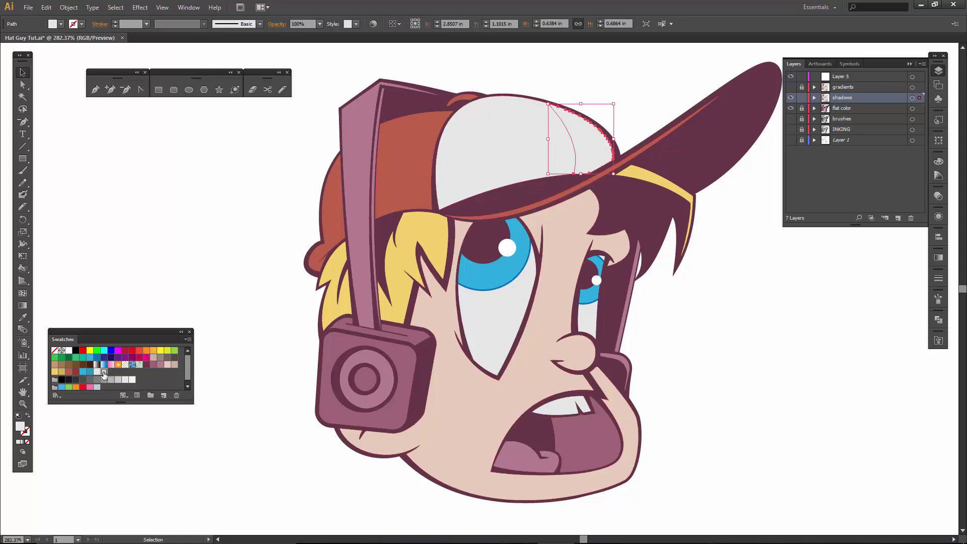
click(183, 275)
click(431, 138)
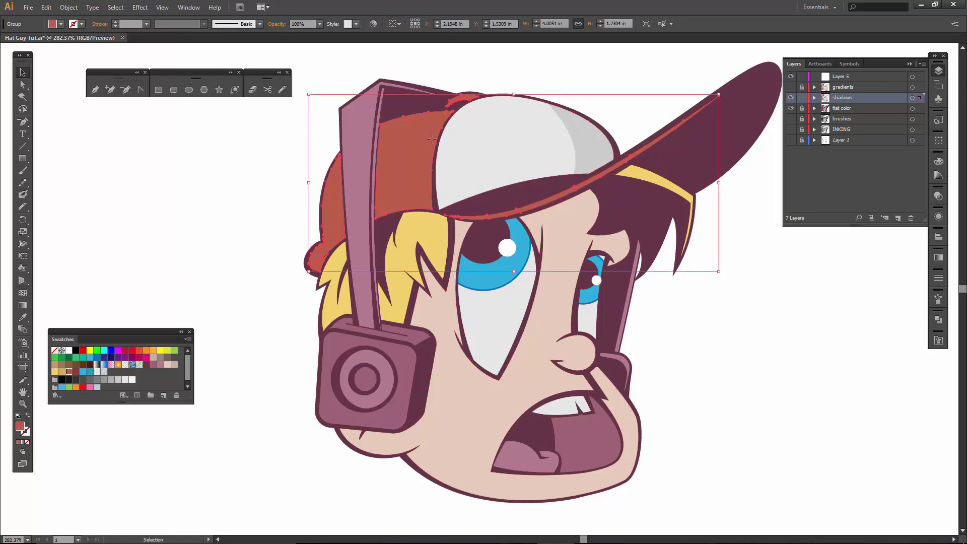
shift+click(400, 243)
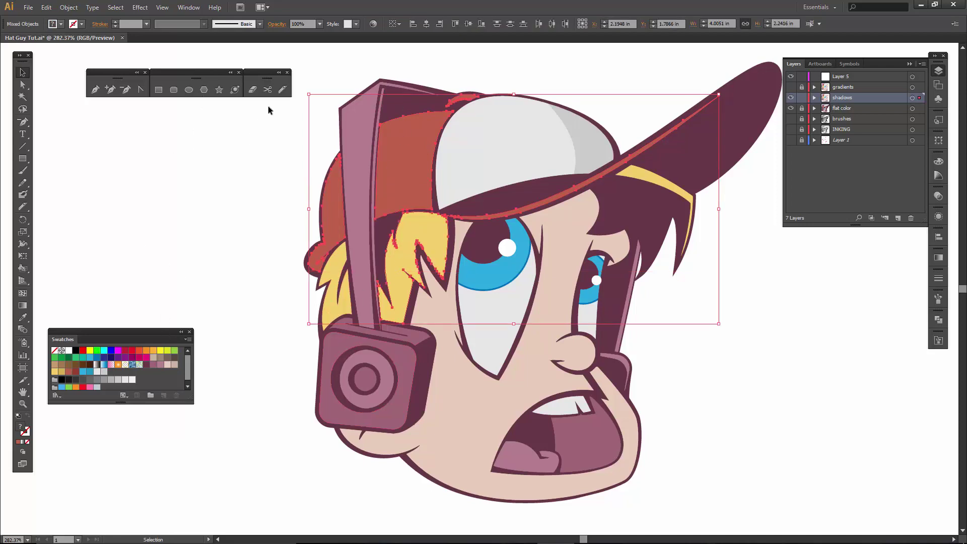
click(282, 90)
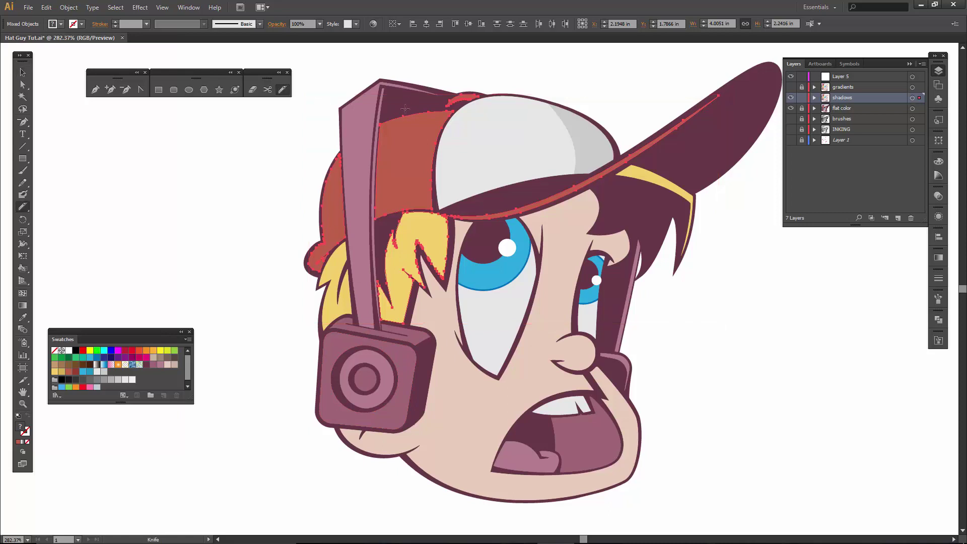
key(ctrl+shift+a)
key(v)
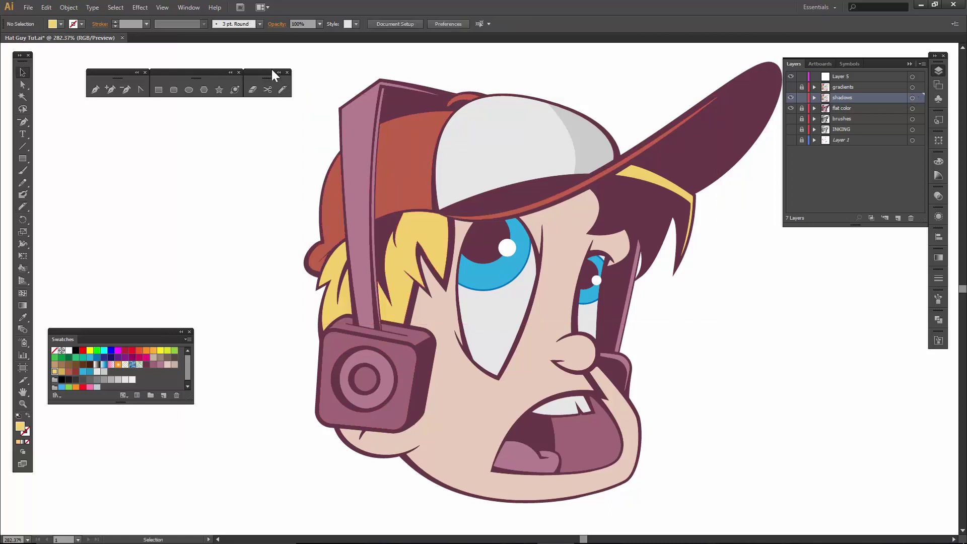
Step: Draw a line about 2.27 in tall down through the red cap panel and hair beside the headband, and bend it into a curve
click(23, 146)
drag(409, 105, 390, 338)
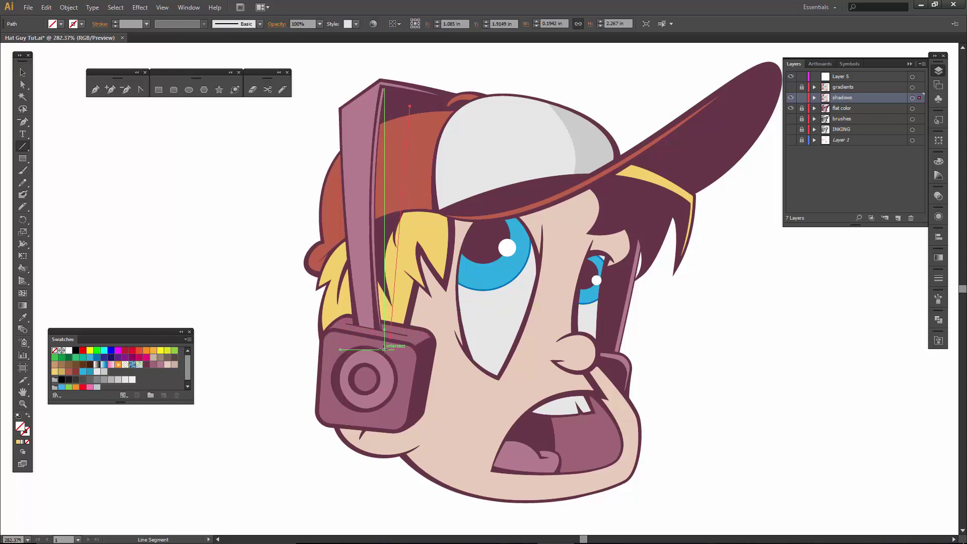
key(shift+c)
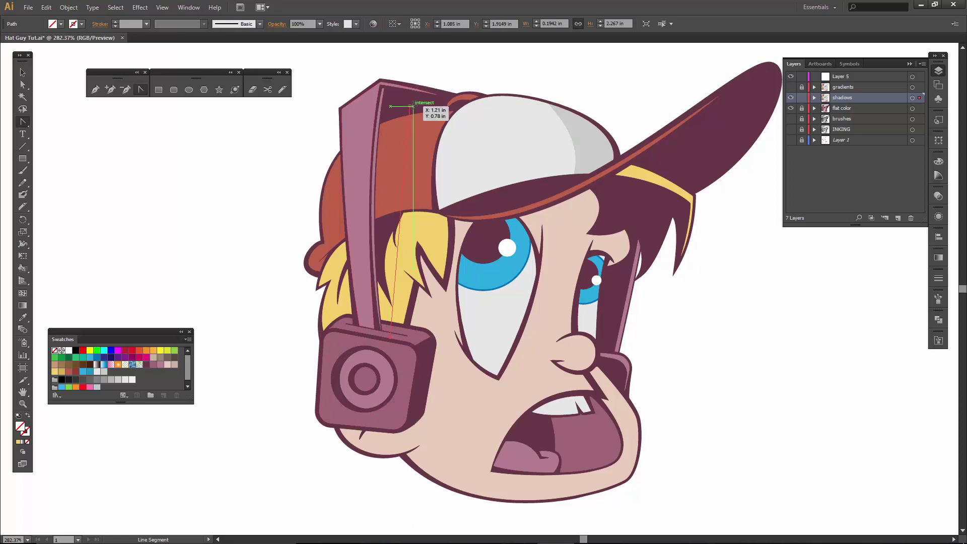
drag(410, 107, 393, 179)
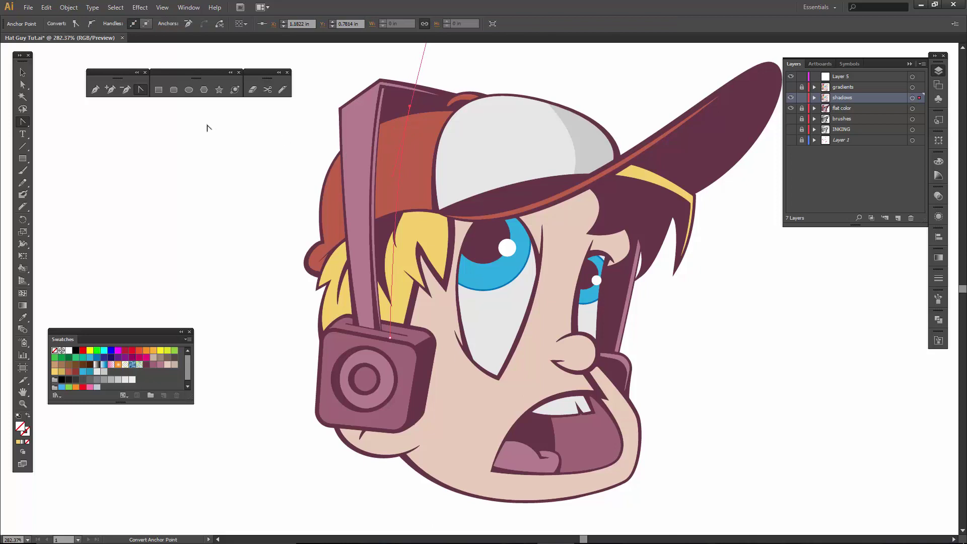
Step: Draw a second line about 1.15 in wide across the upper red cap panel, curve it, and adjust both endpoints to follow the cap's edge
click(22, 145)
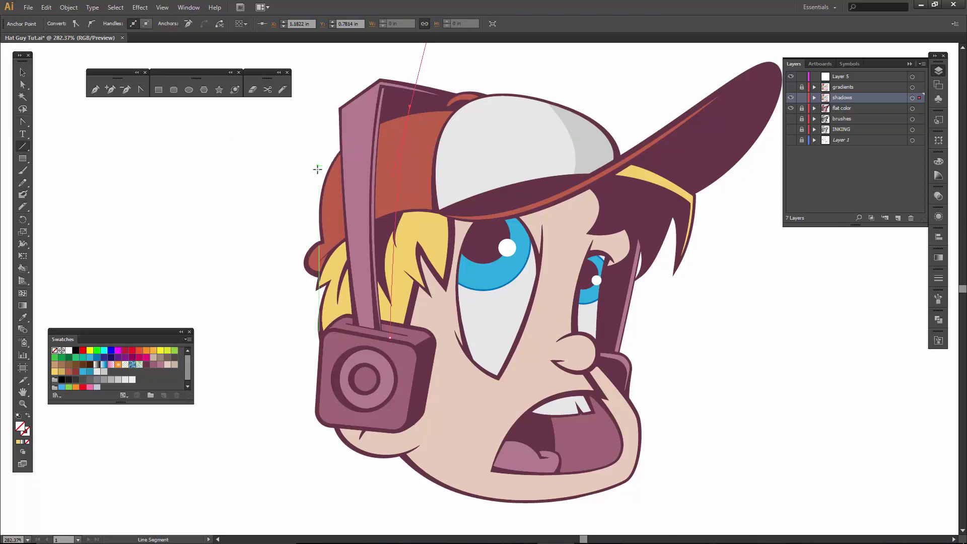
drag(355, 144, 472, 115)
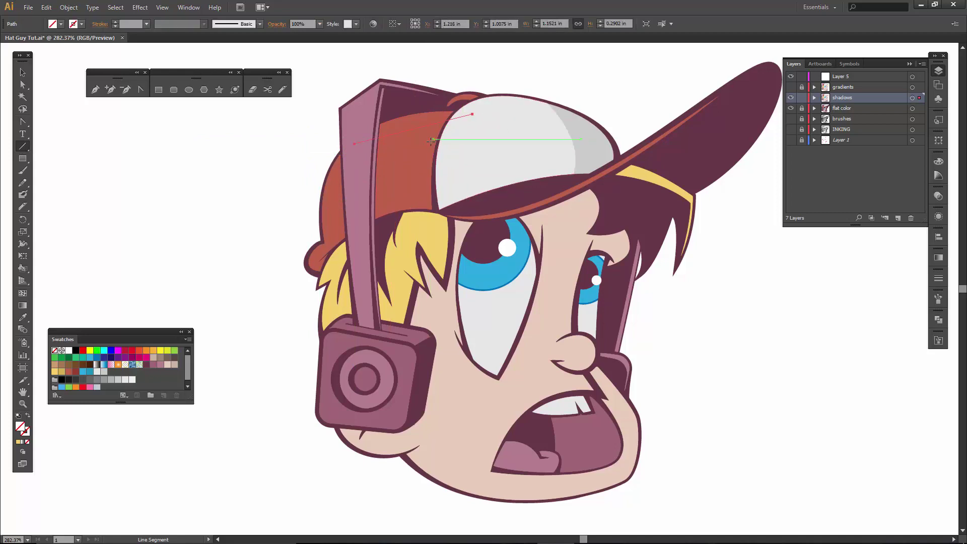
key(shift+c)
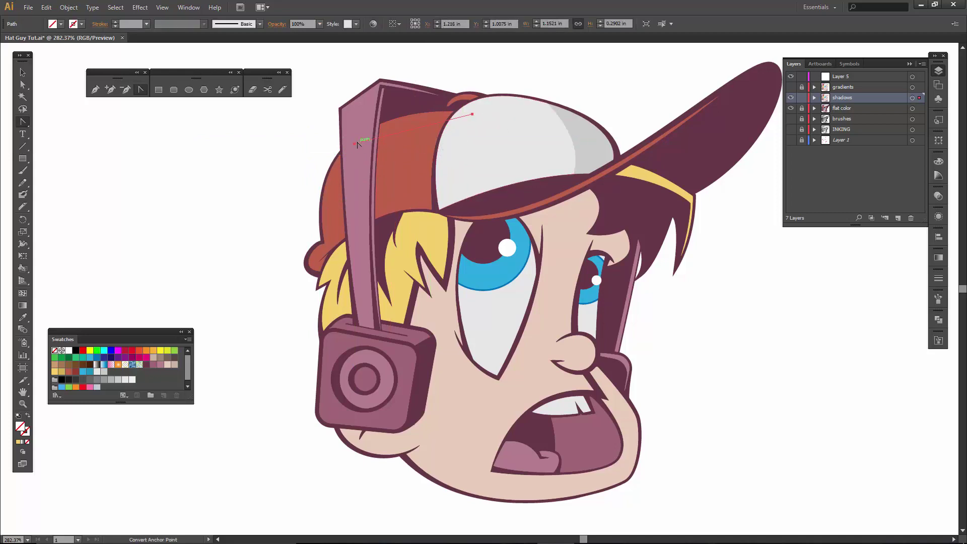
drag(355, 143, 391, 121)
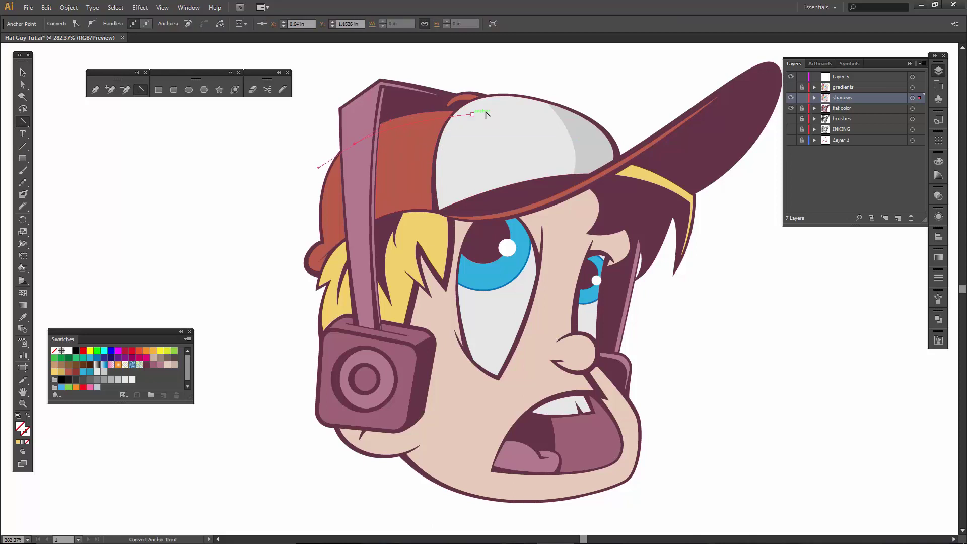
key(a)
drag(474, 114, 467, 120)
drag(354, 145, 358, 153)
key(ctrl)
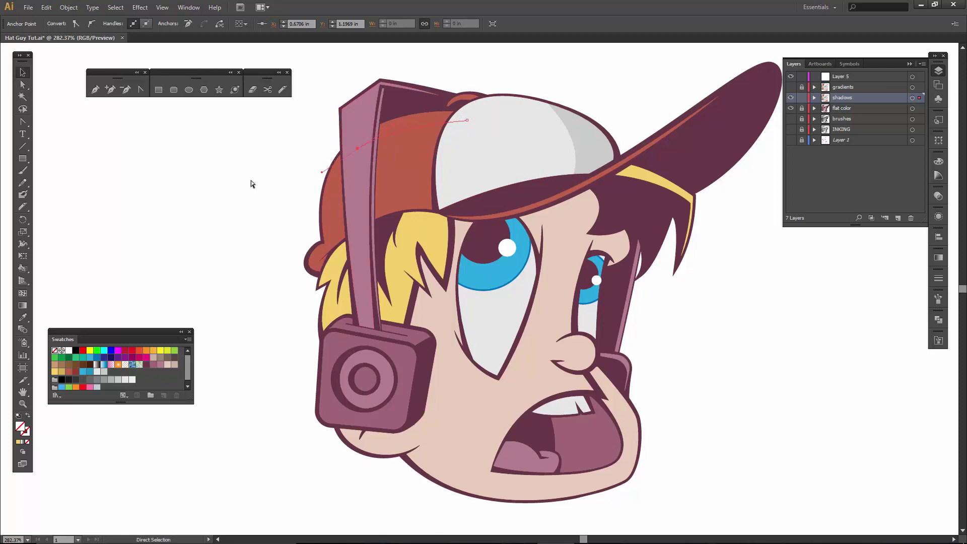
ctrl+click(249, 178)
Step: Divide the red cap shapes and the adjoining blond hair shape along the two curved lines with Pathfinder Divide
ctrl+click(397, 131)
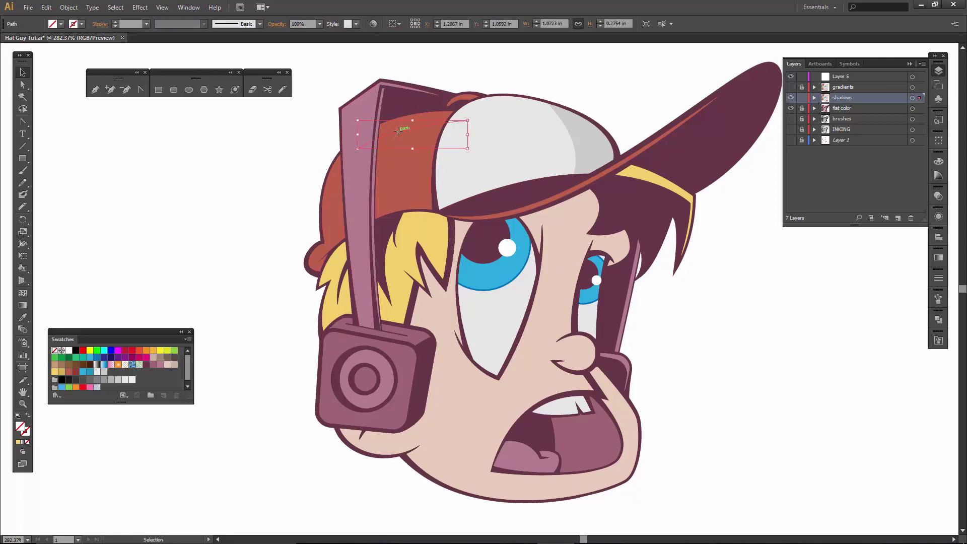
click(399, 172)
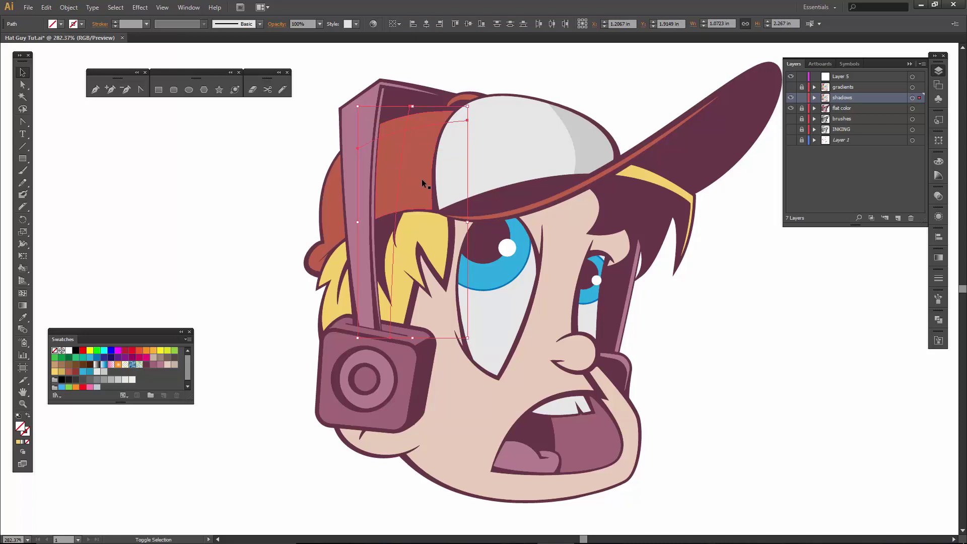
shift+click(422, 179)
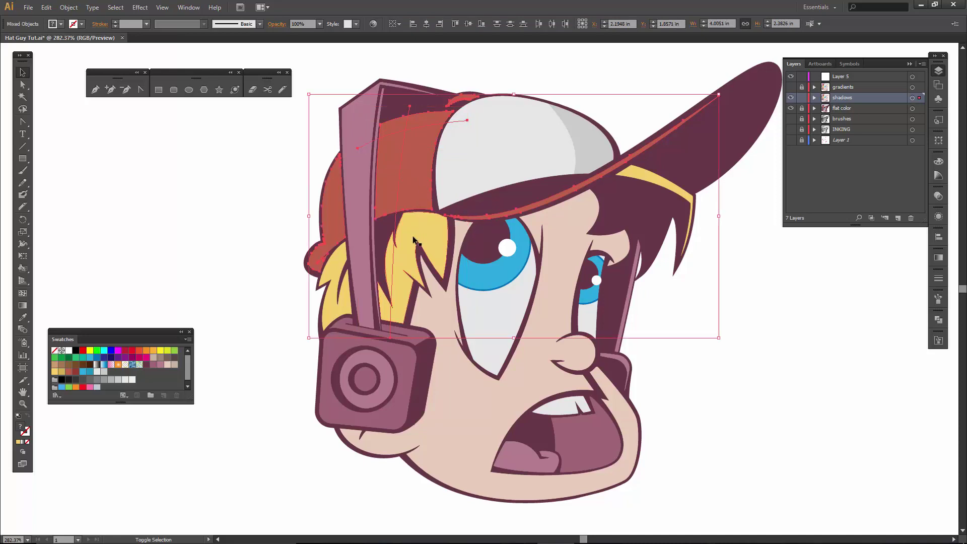
shift+click(404, 235)
click(944, 319)
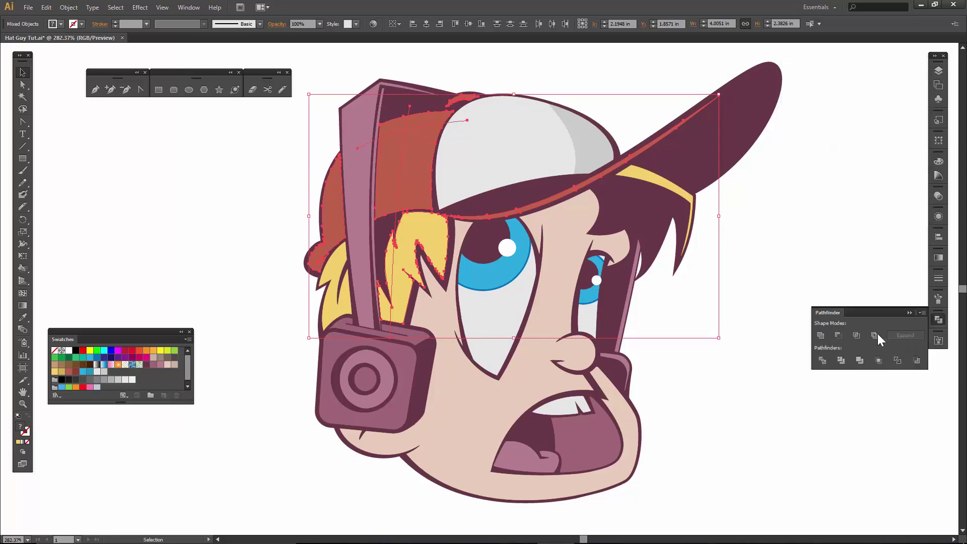
click(823, 359)
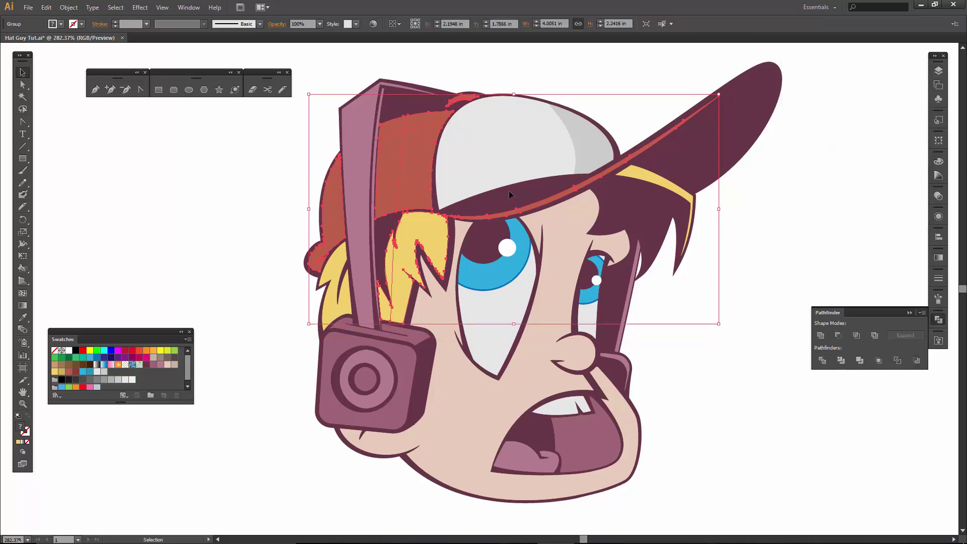
Step: Ungroup the divided cap and hair pieces and clear the selection
click(265, 202)
click(389, 177)
right_click(389, 177)
click(426, 257)
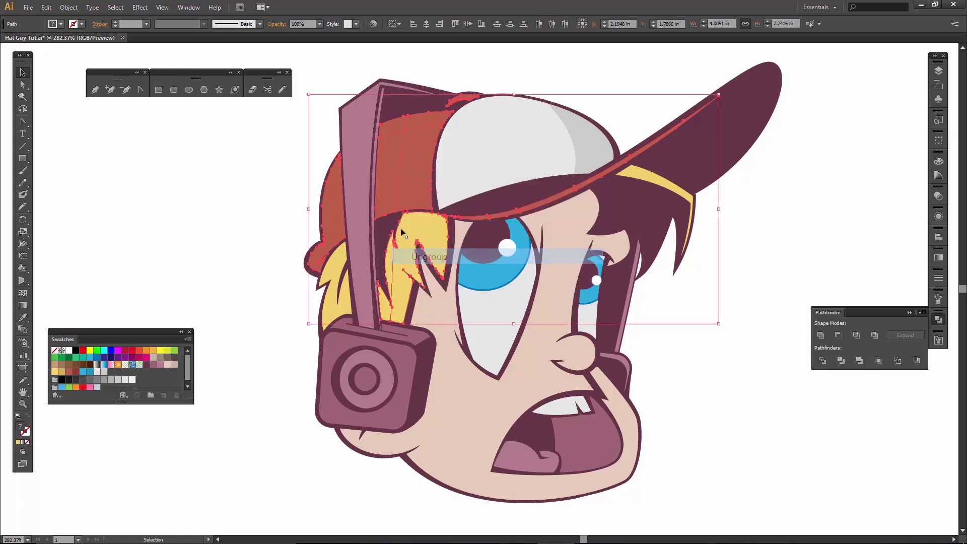
click(199, 178)
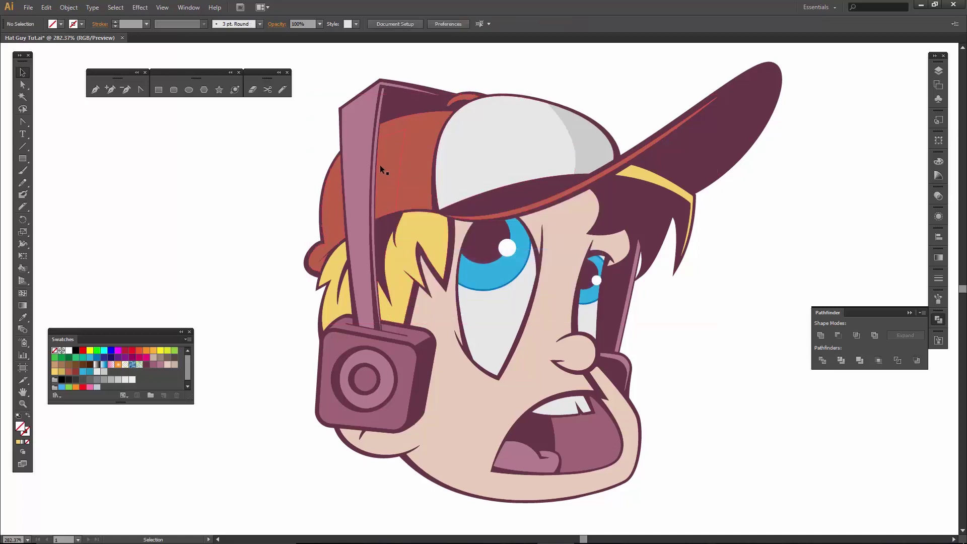
Step: Fill the red panel's pieces beside the headband and along the upper edge with R=149 G=64 B=49, and unite them
click(381, 164)
shift+click(416, 123)
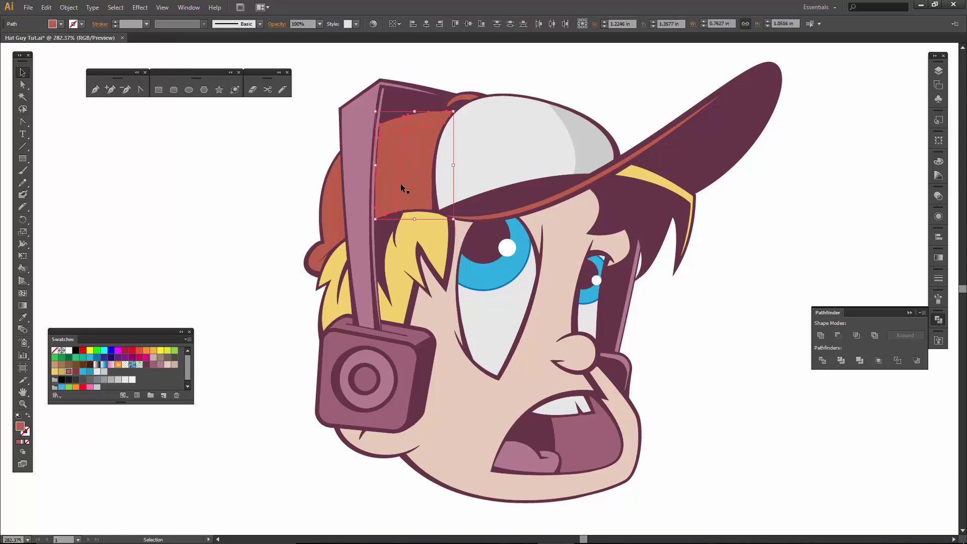
click(76, 372)
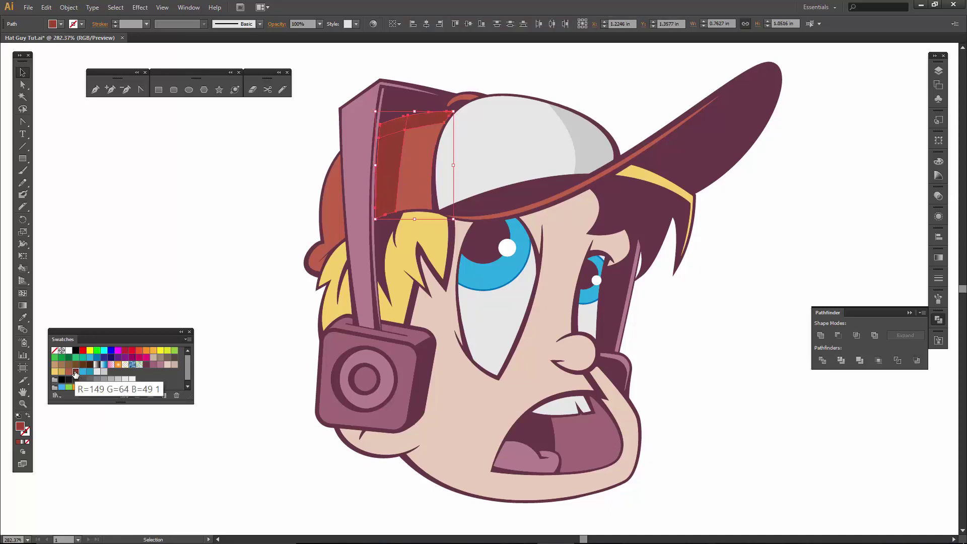
click(820, 335)
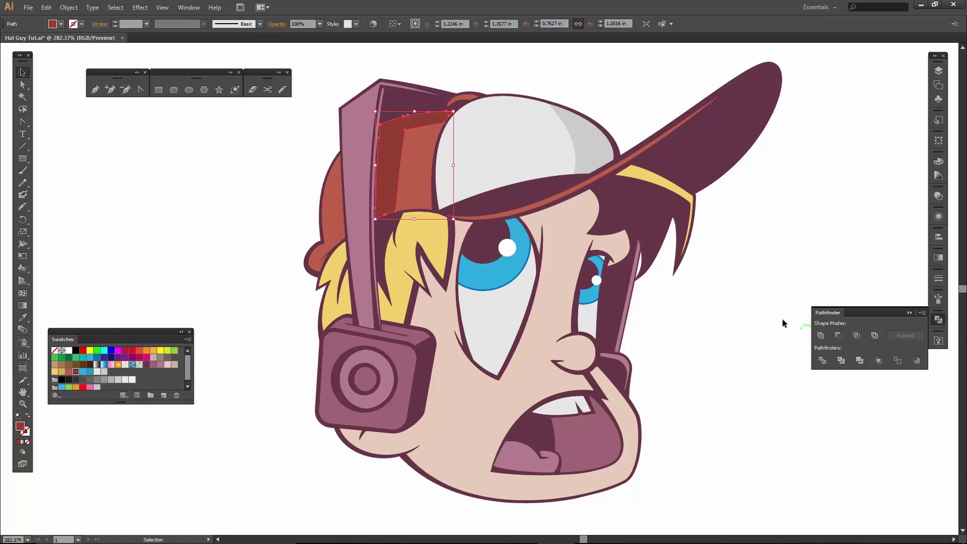
Step: Fill the two hair slivers beside the headband with the darker yellow swatch and unite them
click(390, 263)
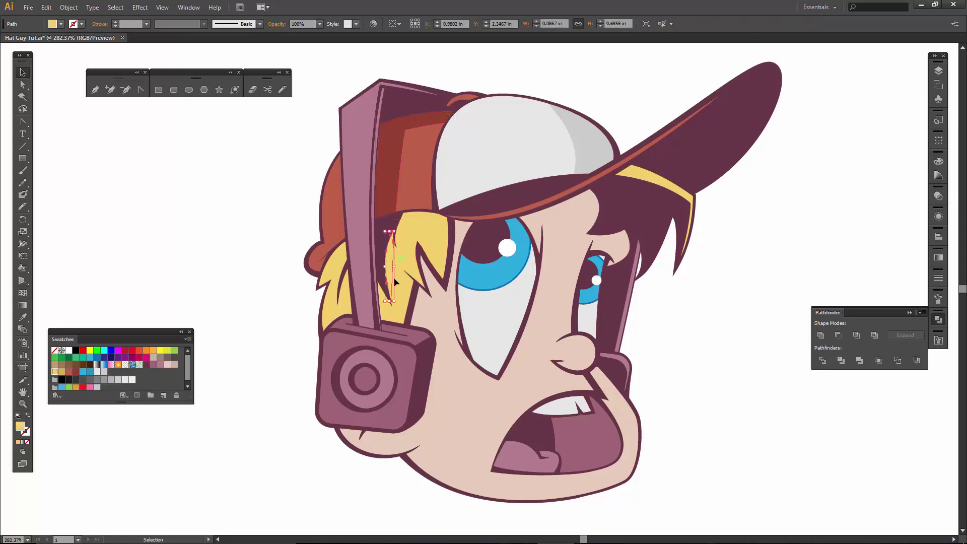
shift+click(385, 316)
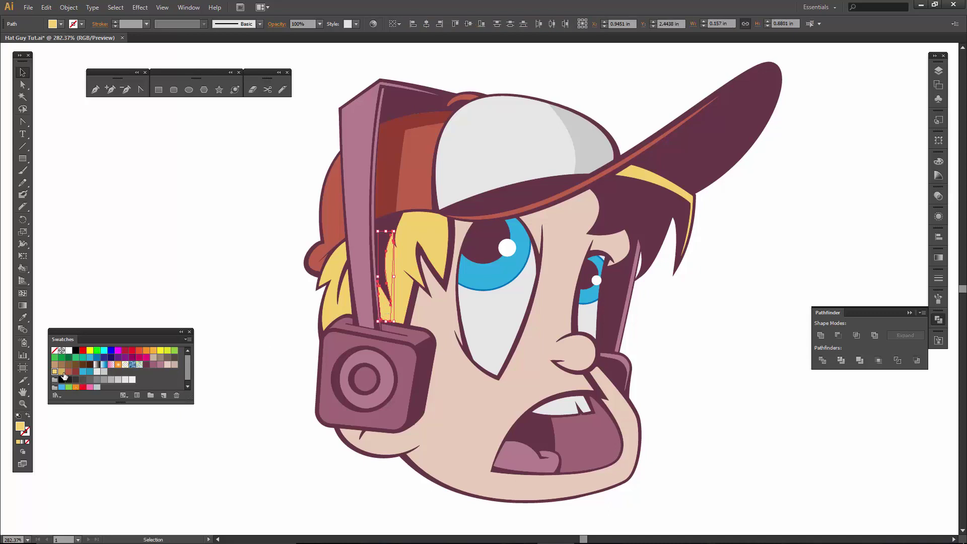
click(62, 372)
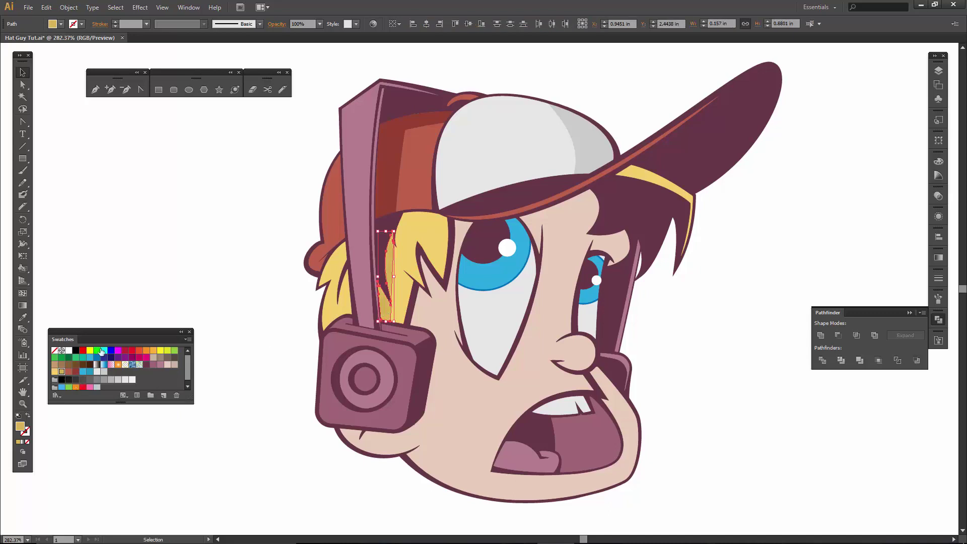
click(821, 335)
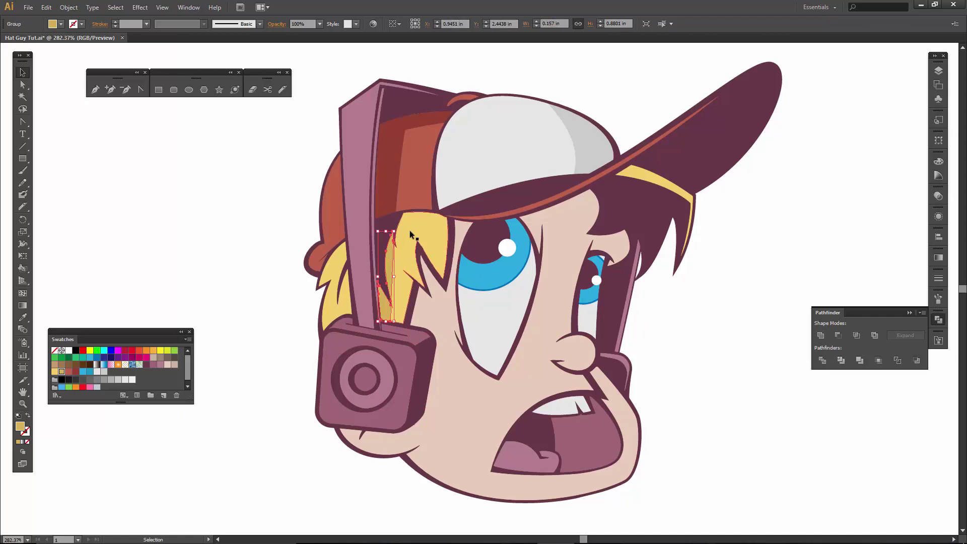
click(288, 197)
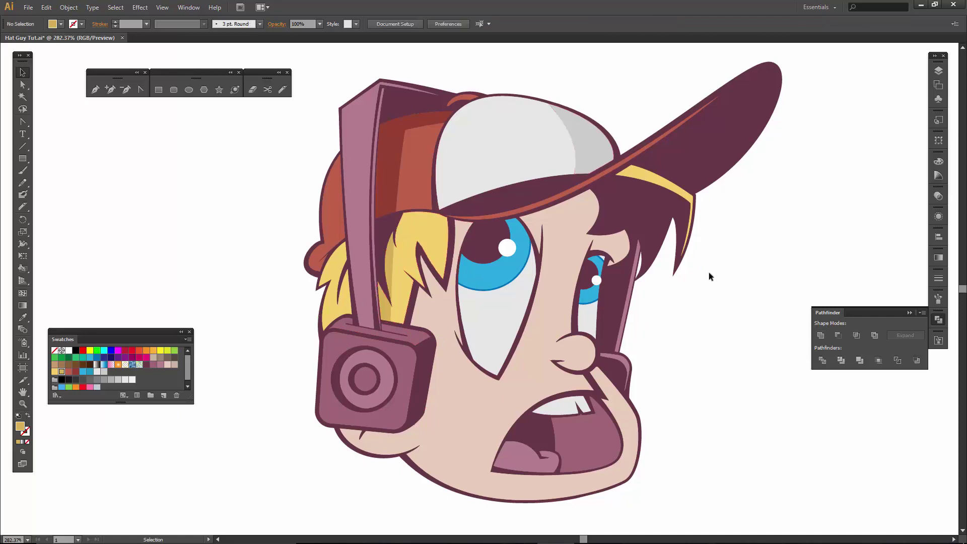
Step: Draw an unfilled angular Pen path over the face skin, from the hair tip down around the headphone ear cup to its lower edge
scroll(709, 272, up, 1)
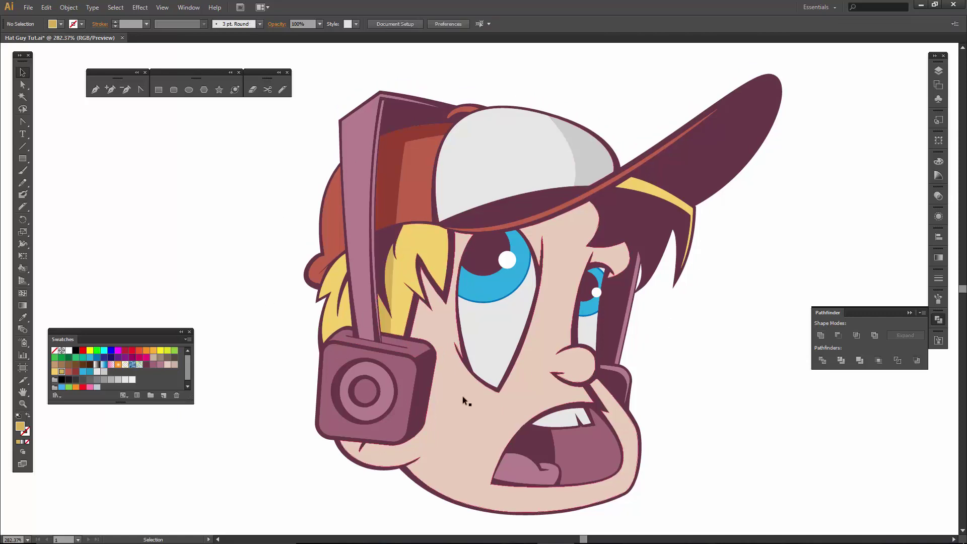
click(462, 395)
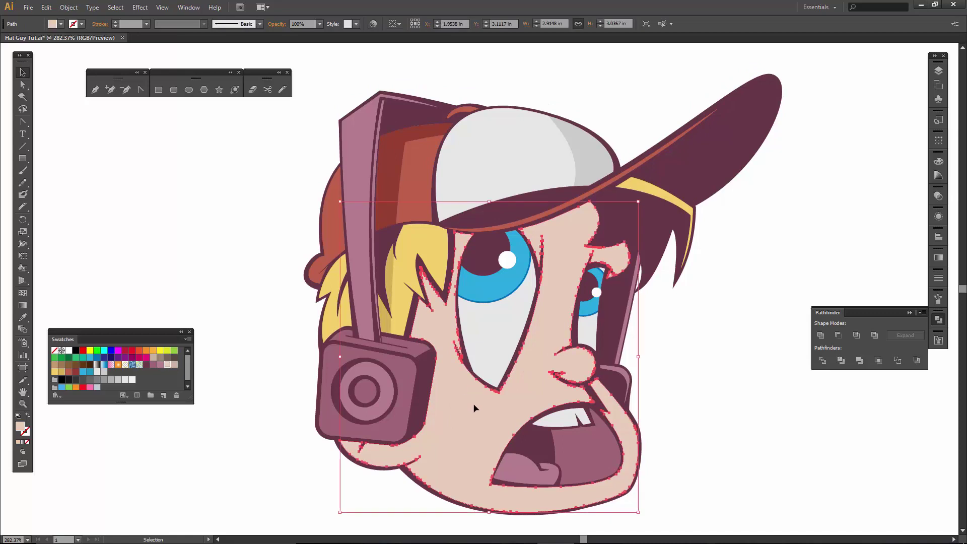
drag(473, 408, 479, 341)
key(z)
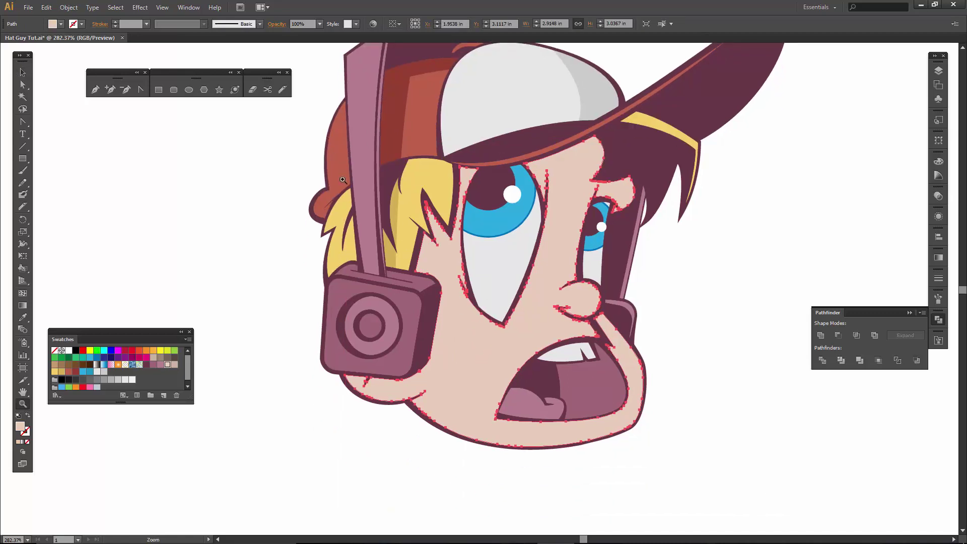
drag(342, 180, 539, 411)
drag(515, 296, 500, 276)
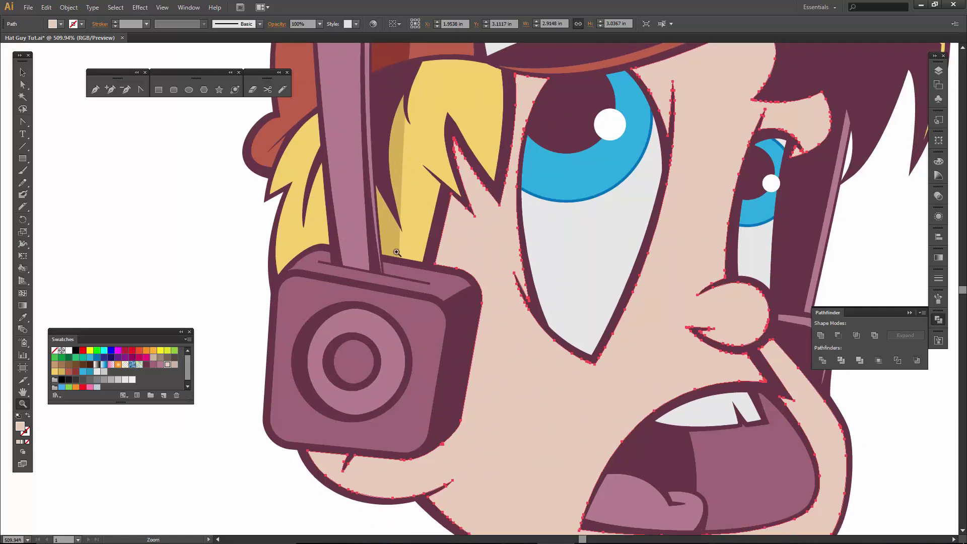
key(p)
click(481, 172)
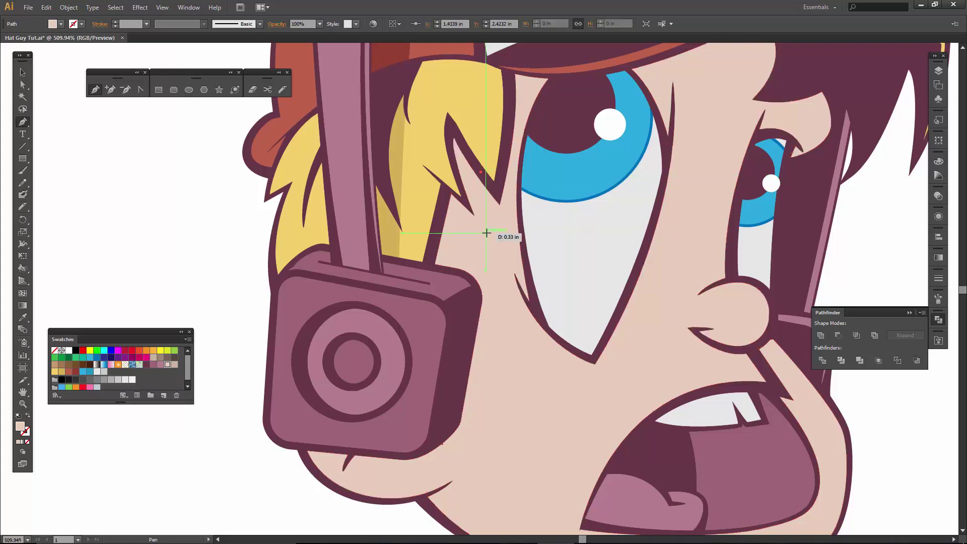
click(485, 232)
click(455, 224)
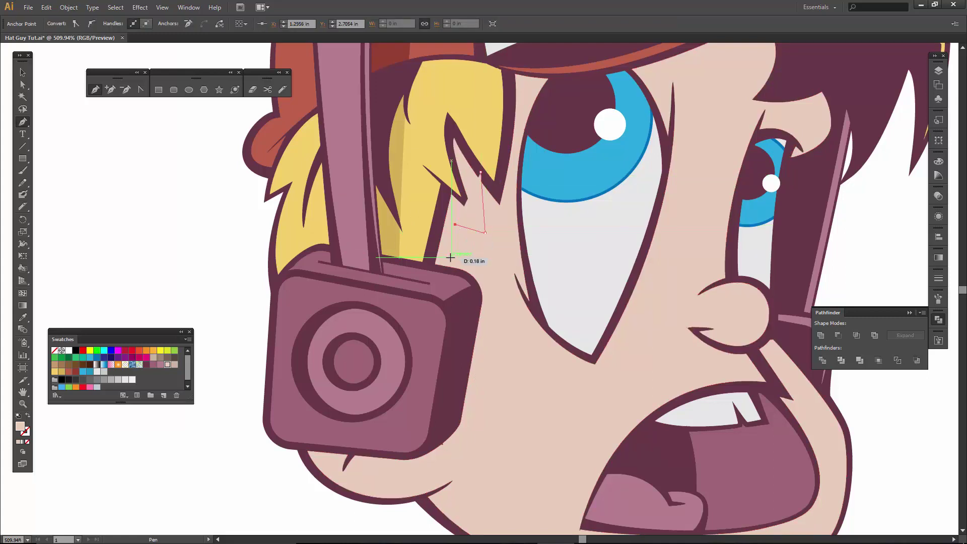
click(451, 257)
click(506, 289)
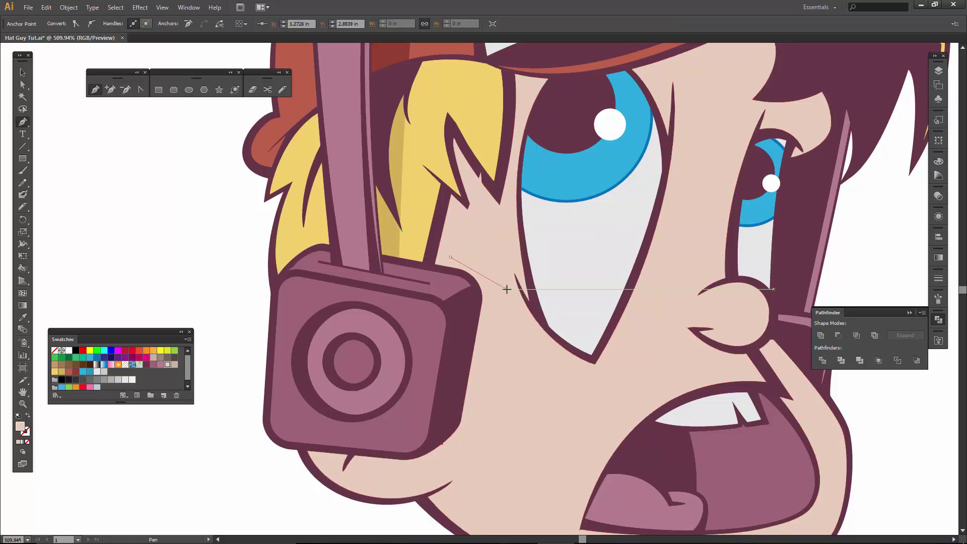
click(476, 460)
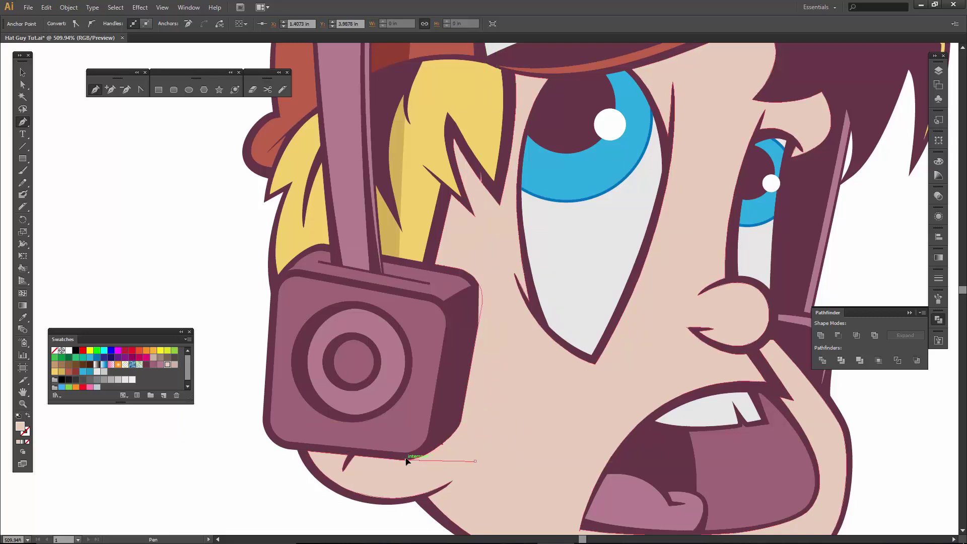
click(406, 459)
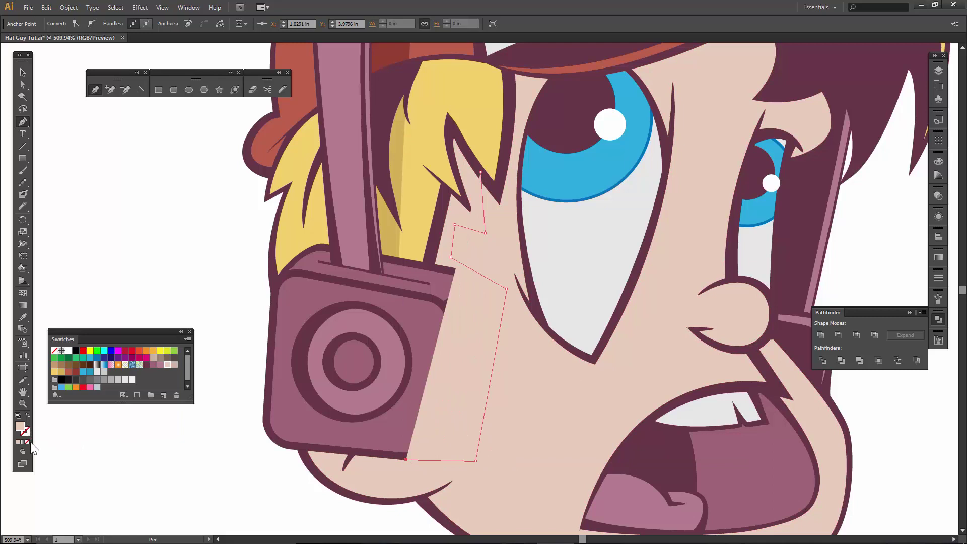
click(27, 441)
Step: Curve the path's corners beneath the hair and around the ear cup, adjusting the anchor points to follow the headphone's shape
key(shift+c)
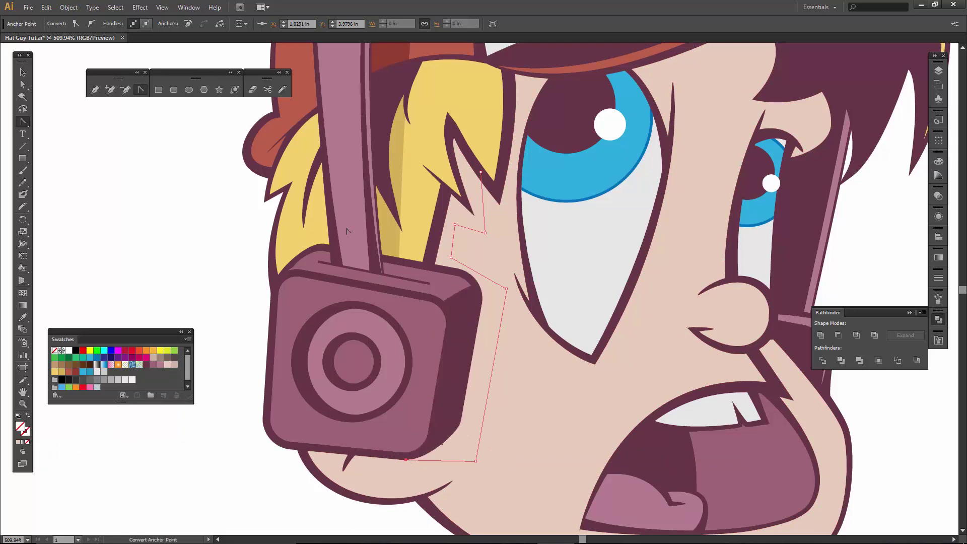
mouse_move(484, 233)
mouse_down()
mouse_move(496, 254)
mouse_move(470, 246)
mouse_move(468, 232)
mouse_up()
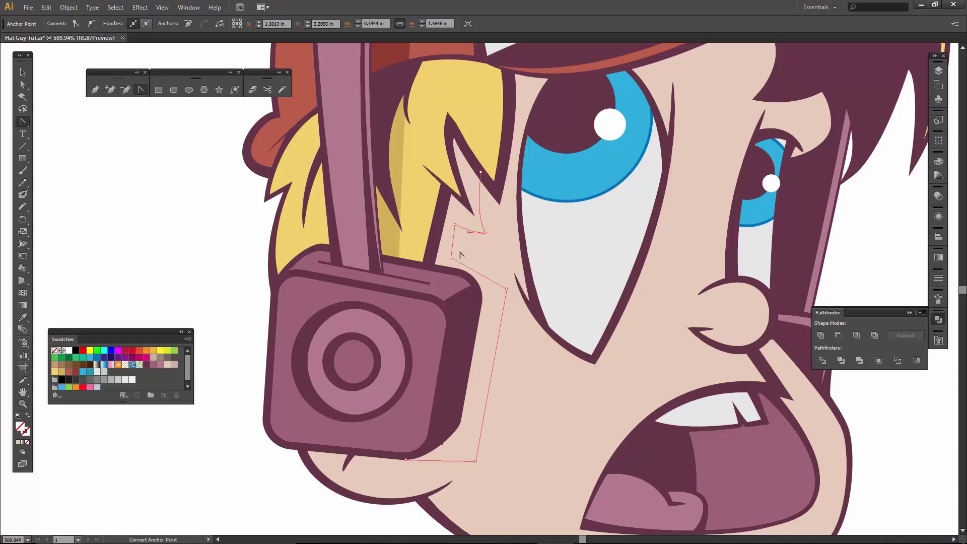
mouse_move(507, 291)
mouse_down()
mouse_move(512, 308)
mouse_move(498, 290)
mouse_up()
key(a)
key(shift+c)
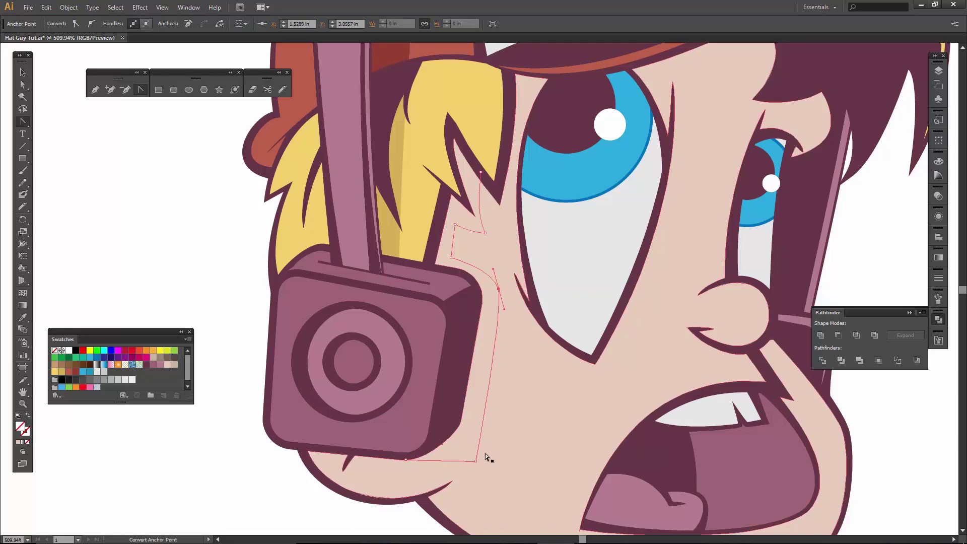
drag(476, 460, 460, 464)
key(a)
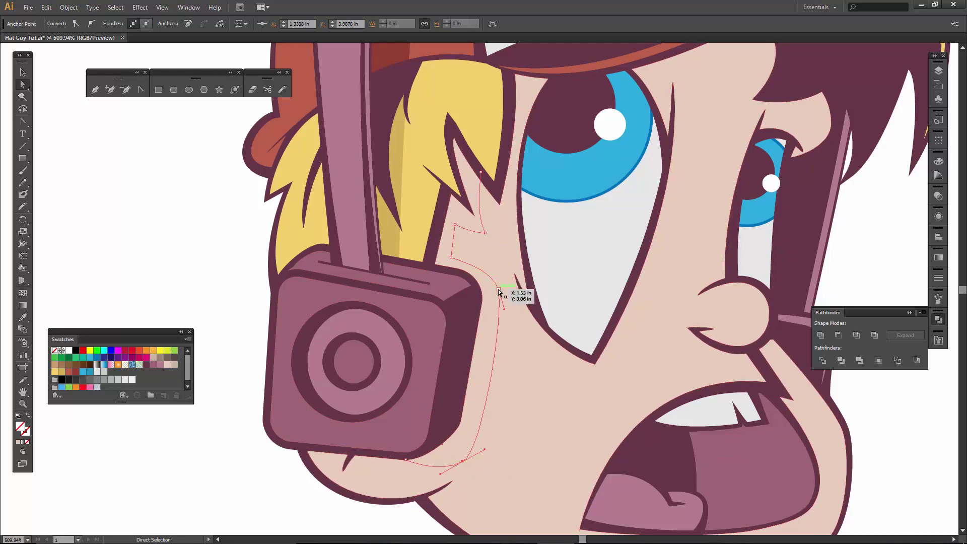
drag(498, 289, 496, 285)
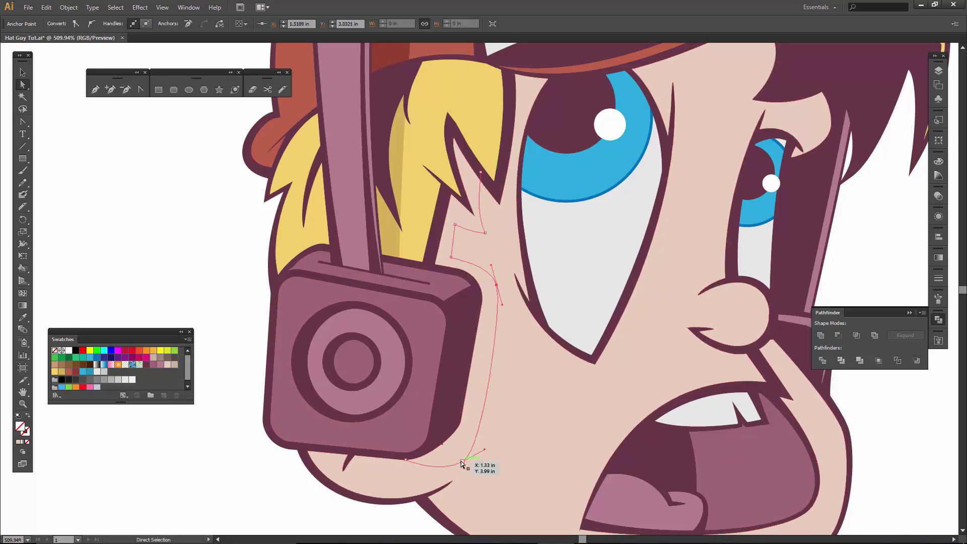
drag(462, 461, 464, 463)
Step: Divide the face skin along the curved path with Pathfinder Divide
key(v)
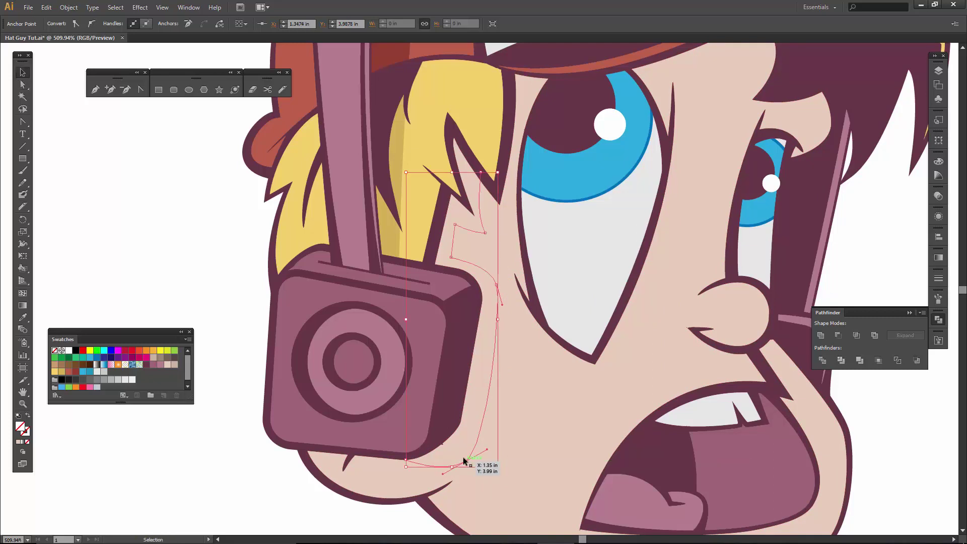
shift+click(537, 409)
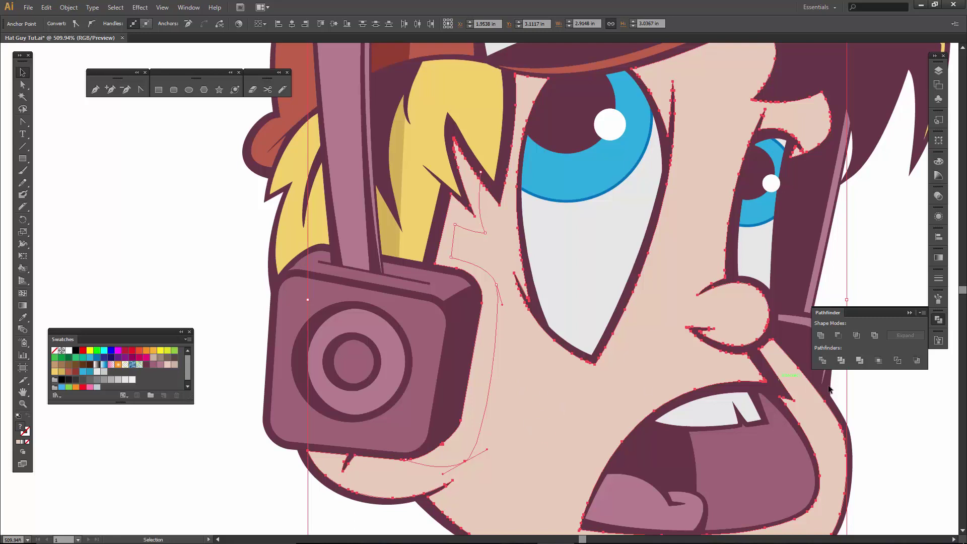
click(822, 360)
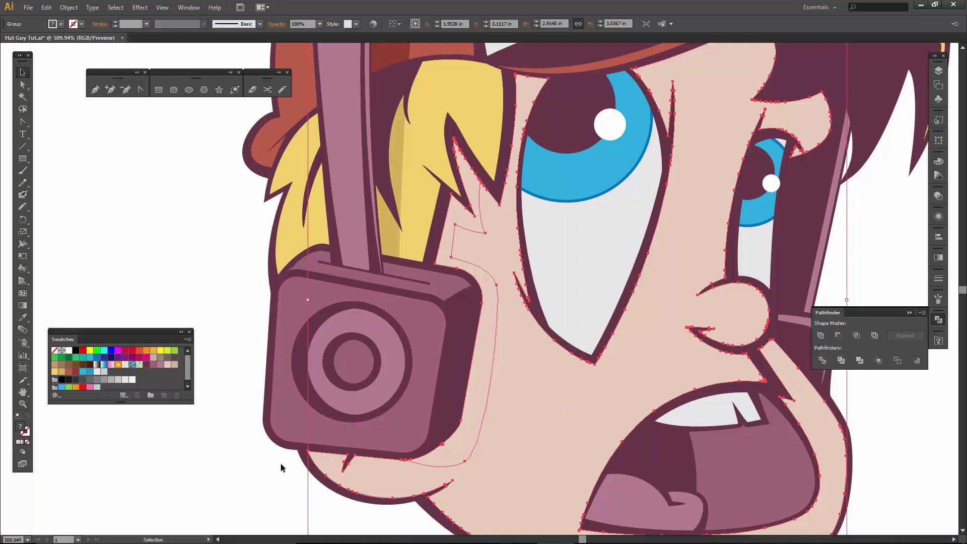
Step: Ungroup the divided face pieces and clear the selection
right_click(486, 421)
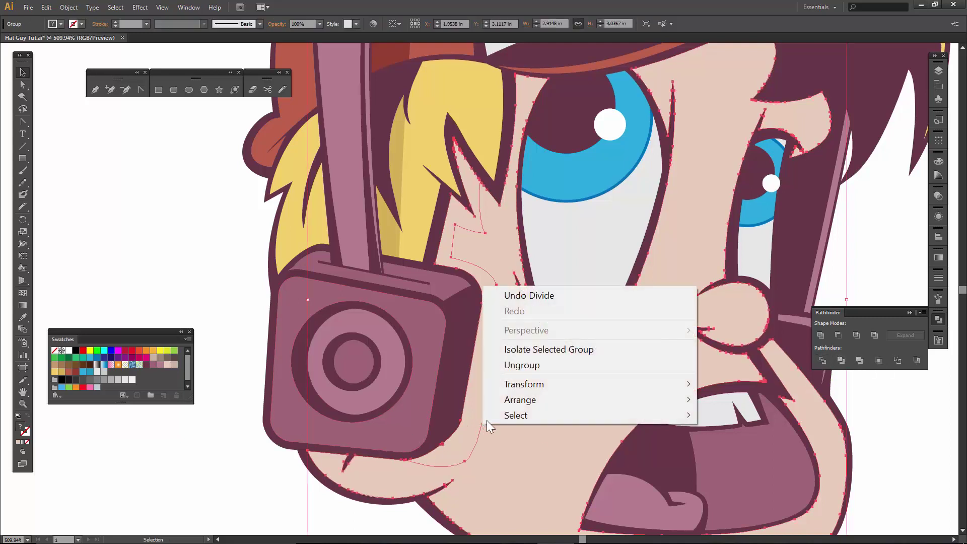
click(518, 365)
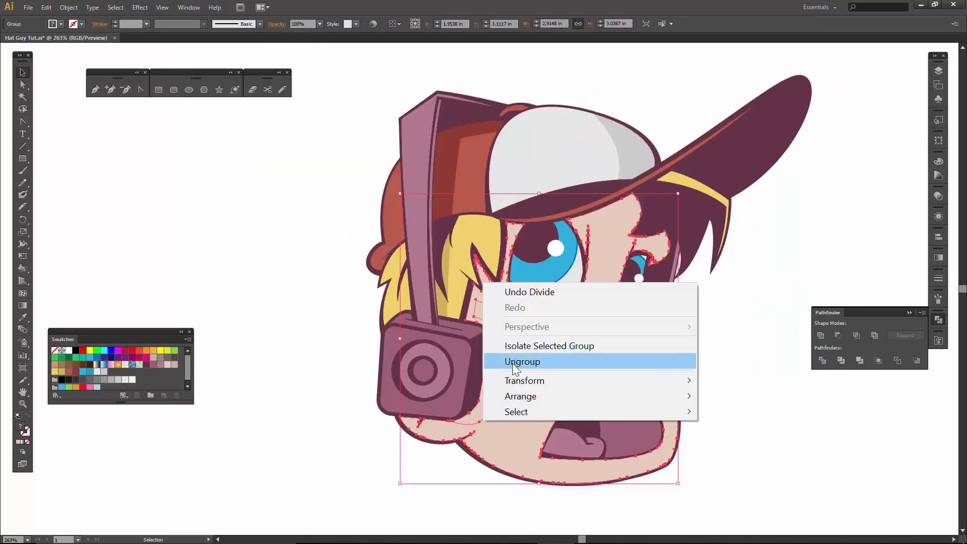
click(519, 364)
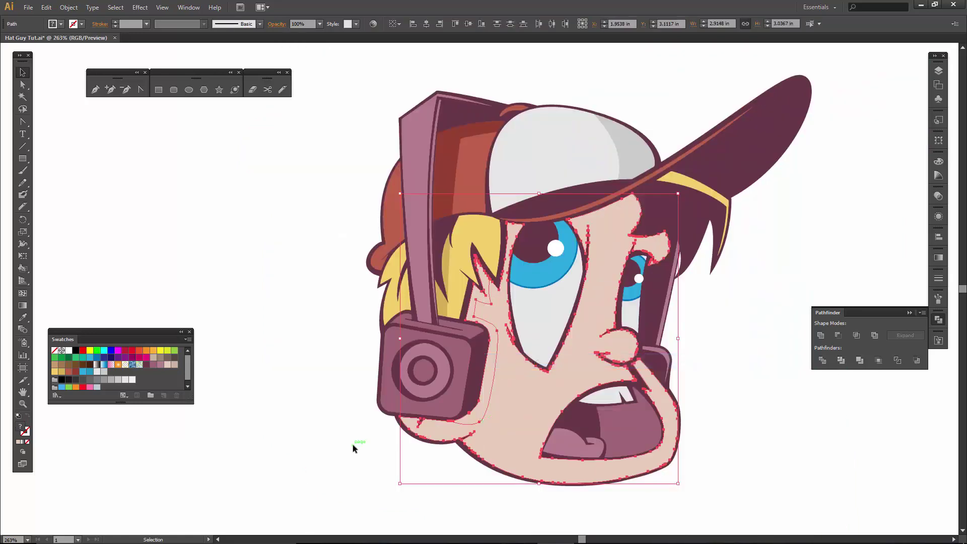
click(354, 448)
Step: Fill the skin piece beside the hair and ear cup with R=205 G=180 B=163
click(476, 413)
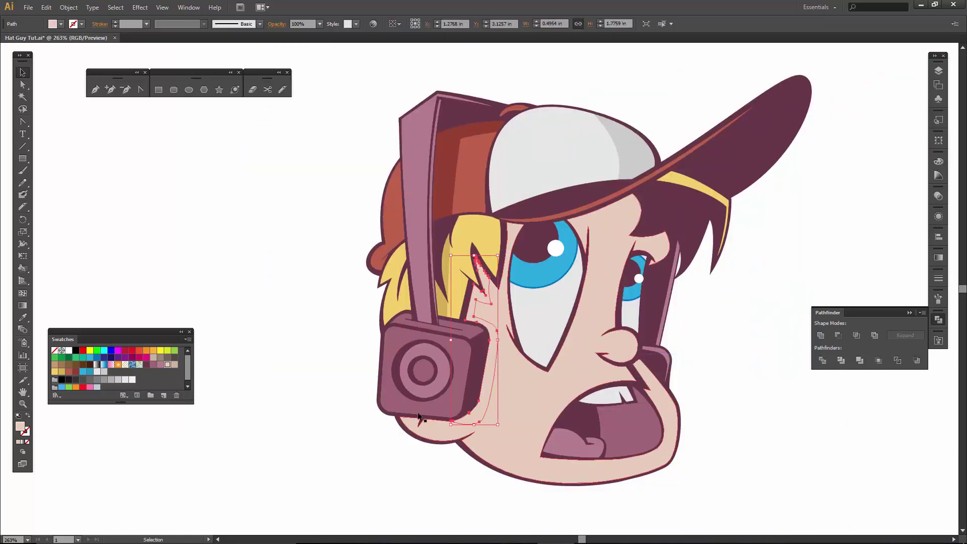
click(174, 366)
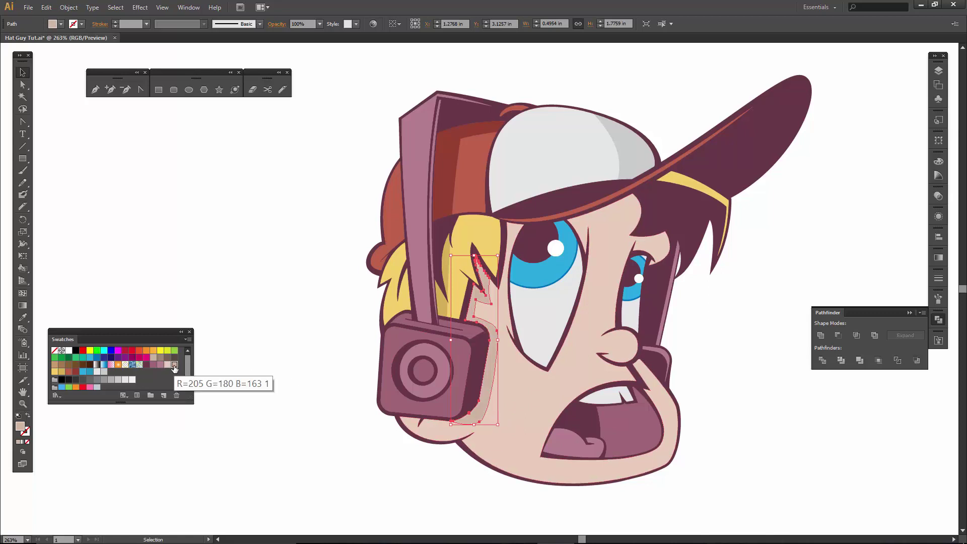
click(308, 435)
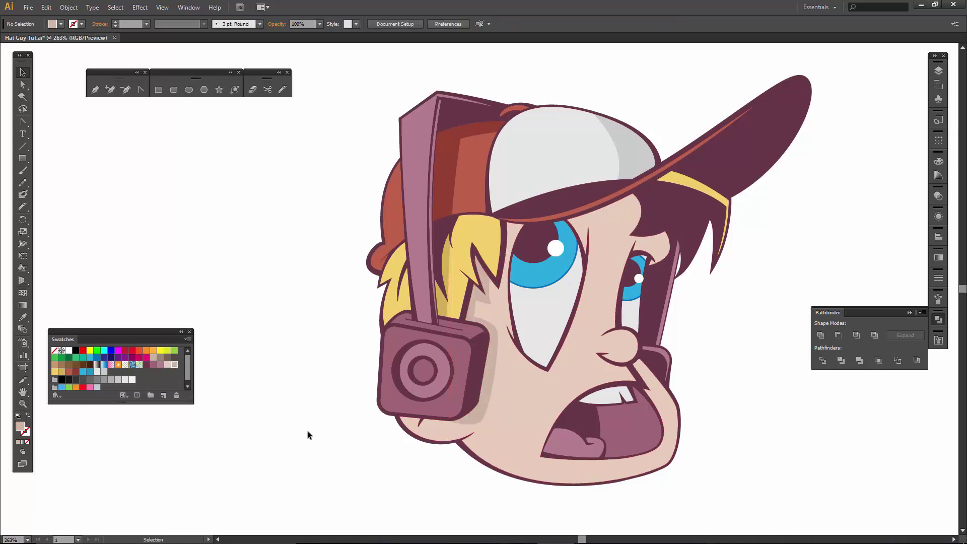
click(606, 252)
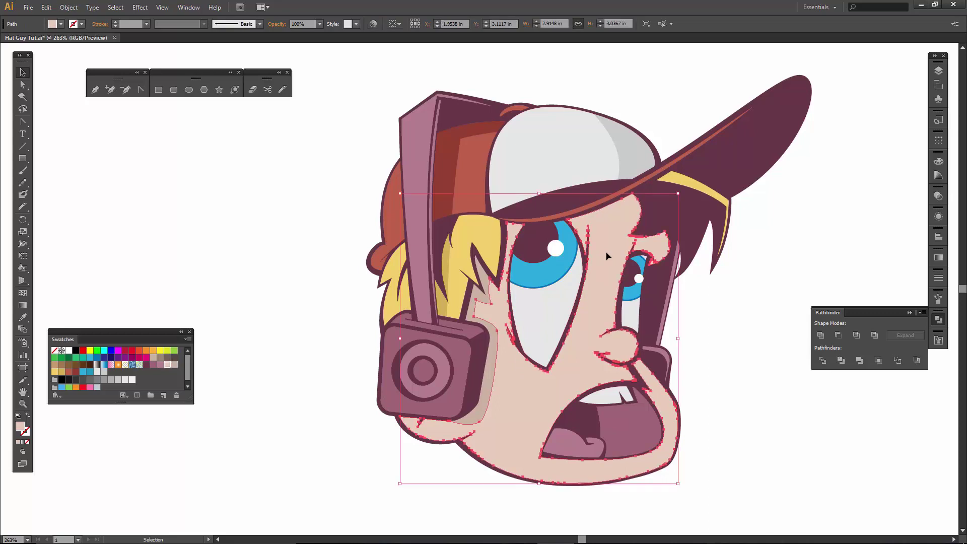
click(734, 292)
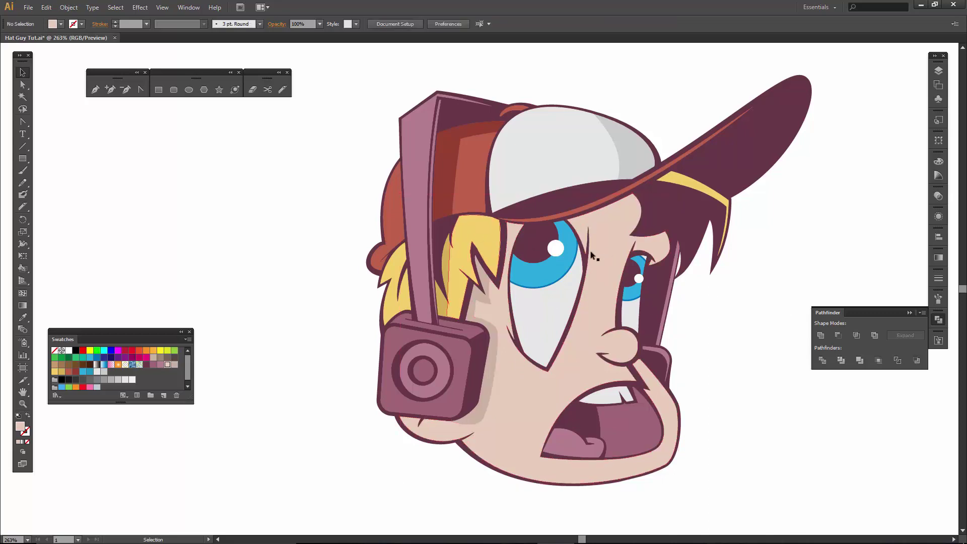
Step: Draw a straight line about 2.13 in wide and 0.70 in high, from the cap's lower corner across both eyes past the far headband
click(615, 366)
key(ctrl+plus)
key(ctrl+plus)
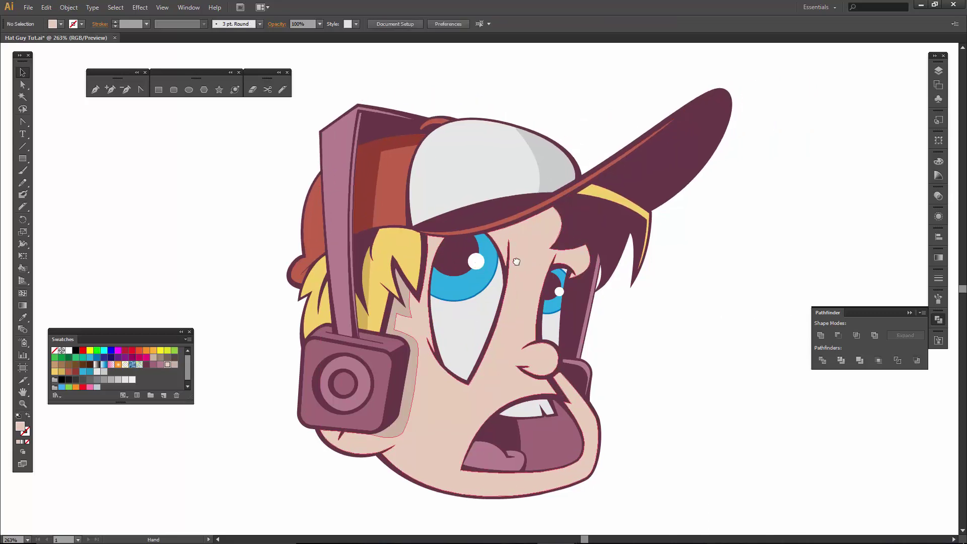
click(22, 146)
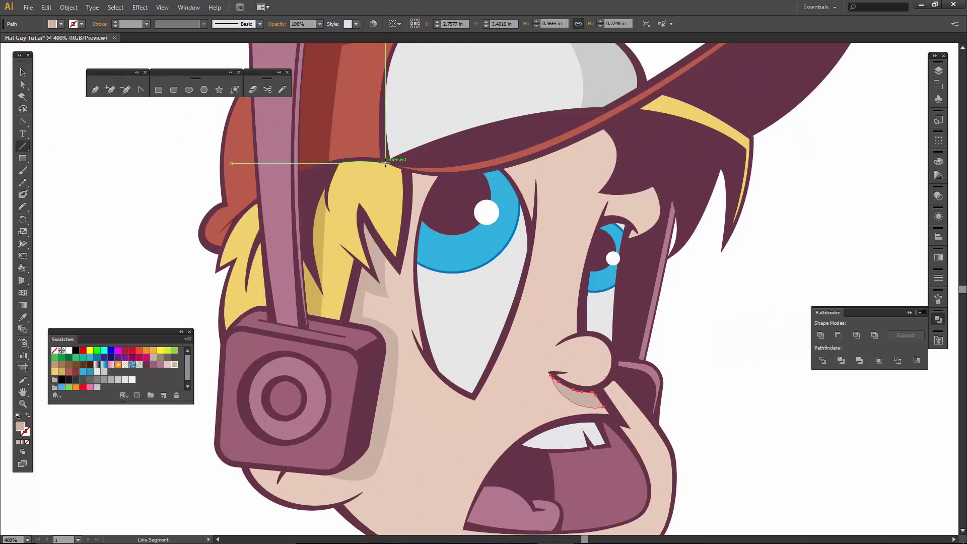
drag(388, 162, 694, 263)
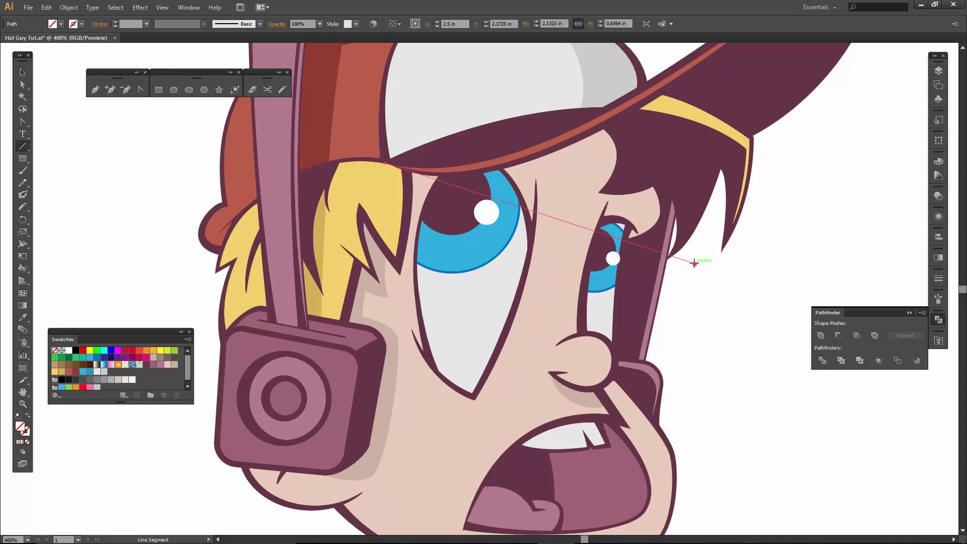
Step: Bend the line into a curve following the cap brim across the eyes and brow, adjusting its end points and handles
key(shift+c)
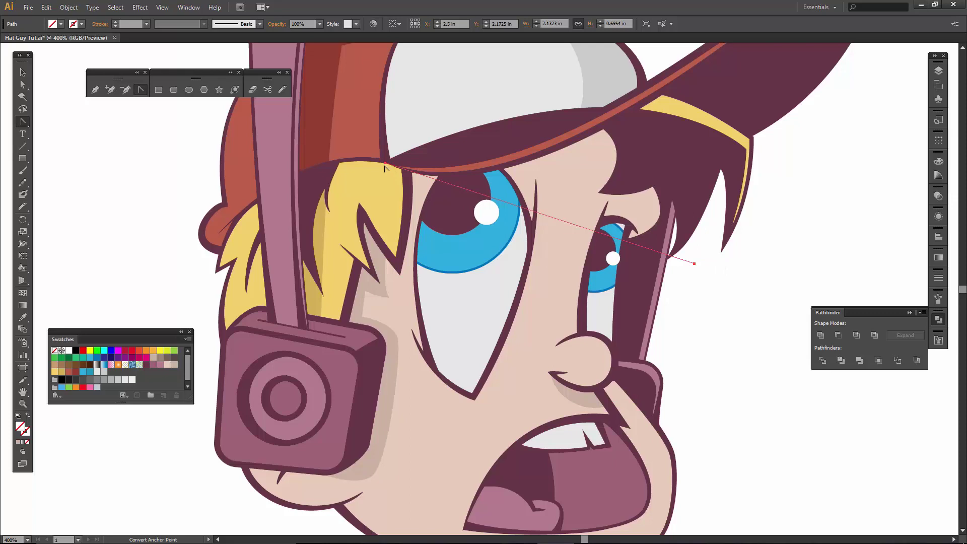
drag(385, 163, 459, 259)
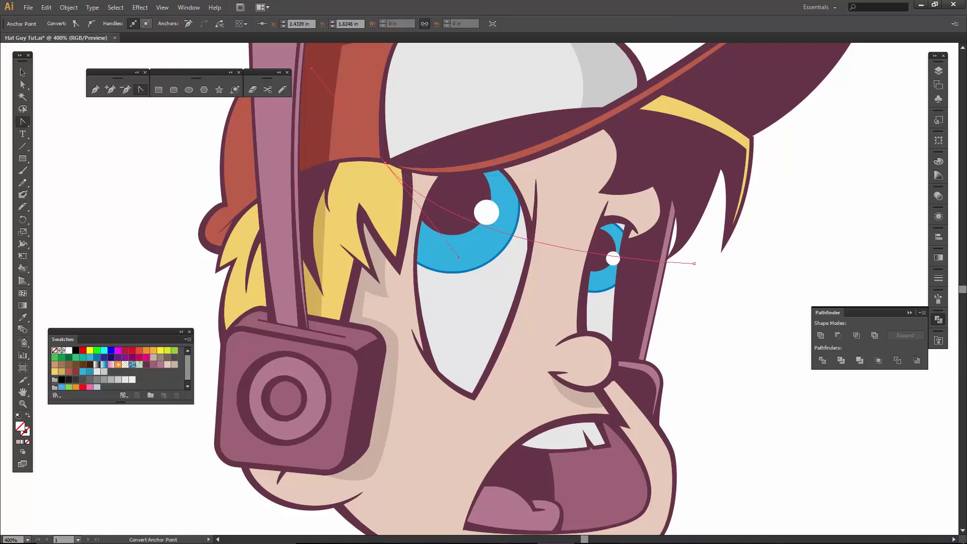
drag(696, 264, 711, 378)
key(a)
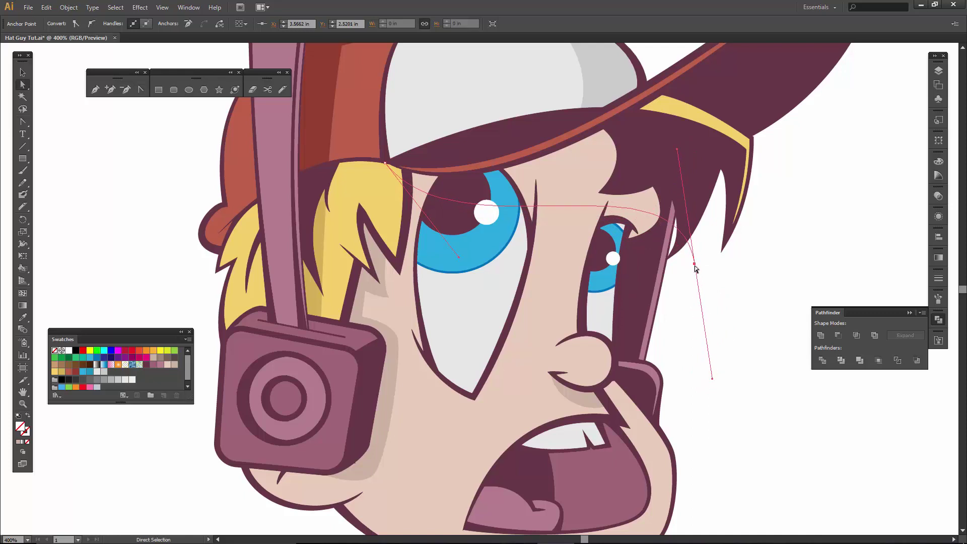
mouse_move(694, 263)
mouse_down()
mouse_move(676, 264)
mouse_move(682, 270)
mouse_up()
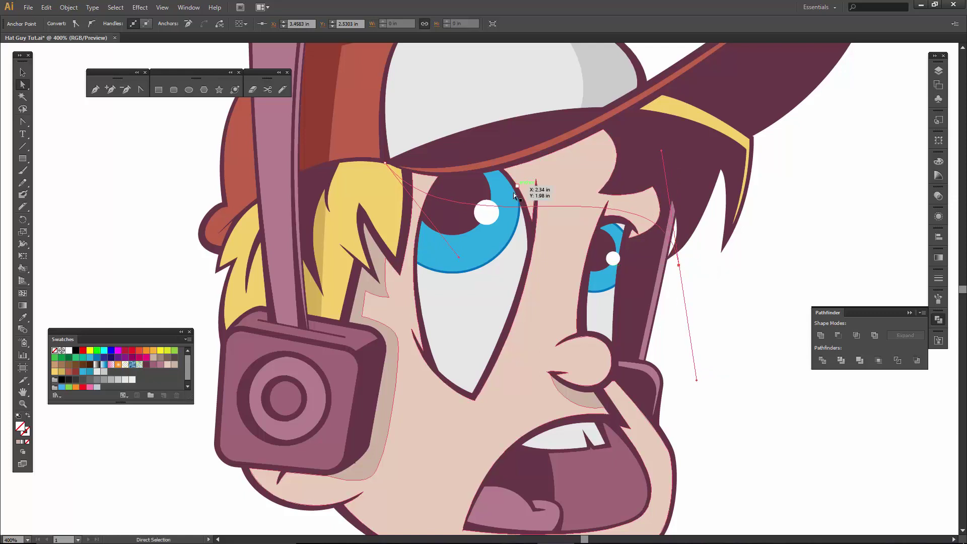
click(387, 165)
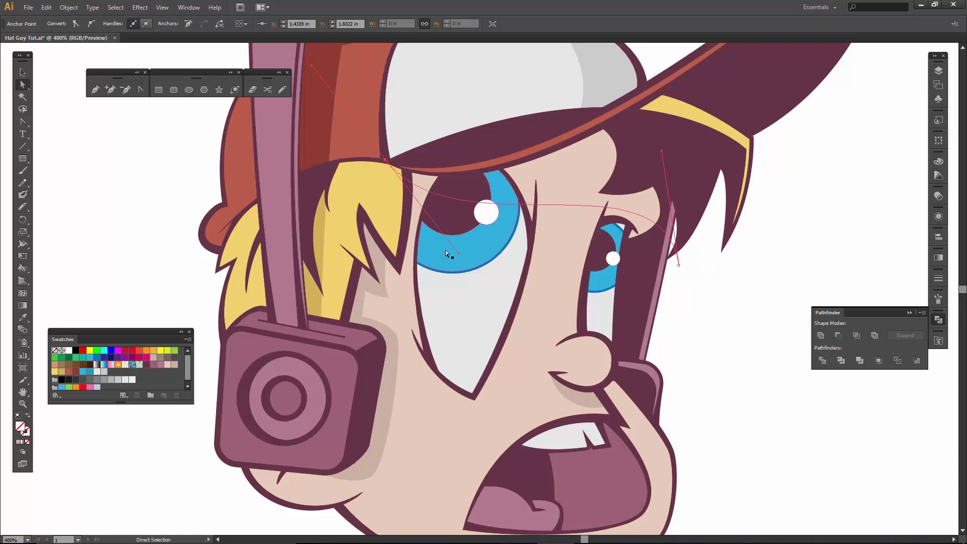
drag(461, 255, 467, 240)
Step: Divide the face skin and the near eye's blue iris along the brim curve, ungroup the pieces and clear the selection
key(v)
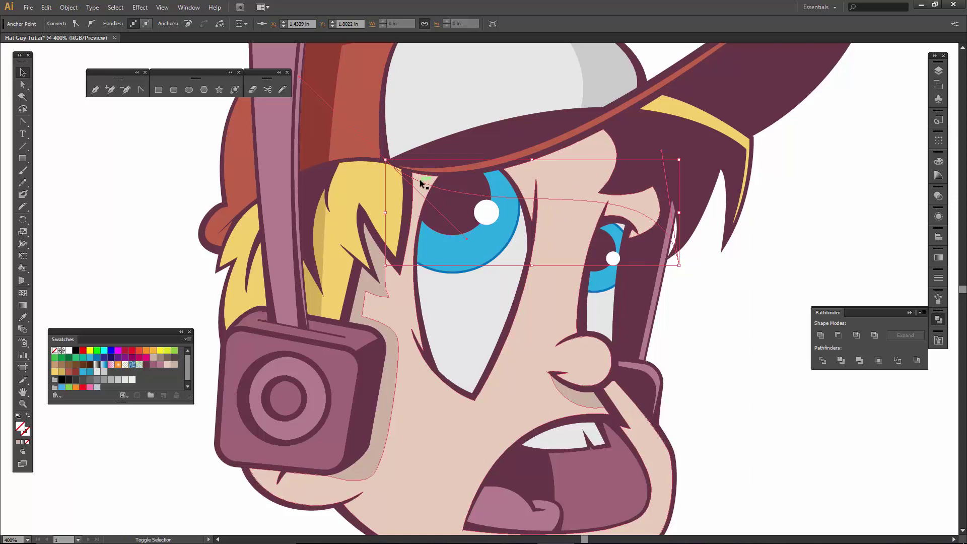
shift+click(556, 309)
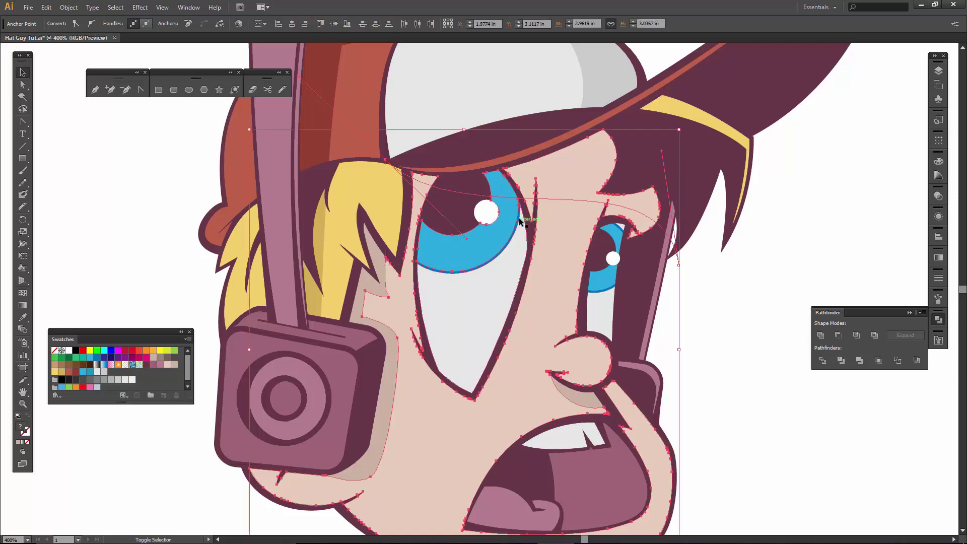
click(821, 333)
click(780, 317)
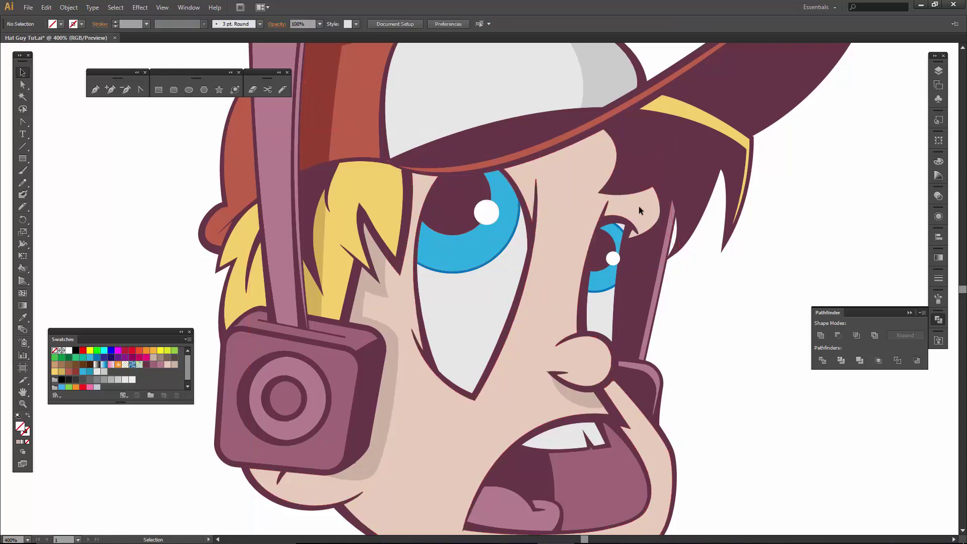
click(560, 211)
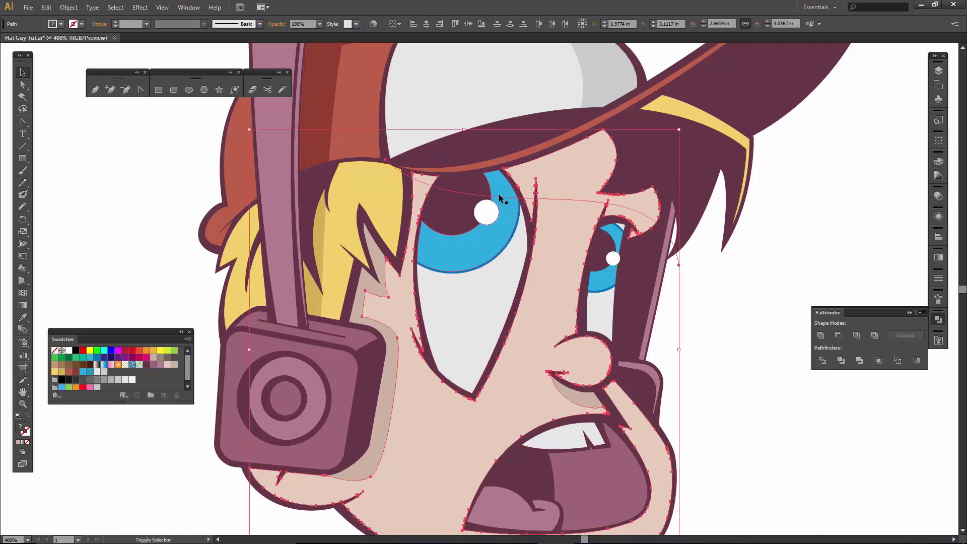
shift+click(456, 250)
click(822, 360)
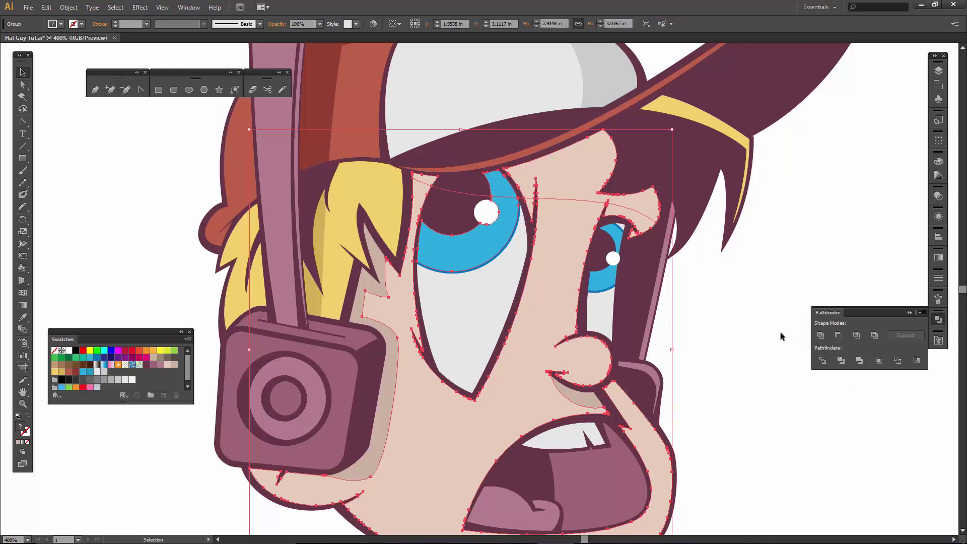
right_click(579, 224)
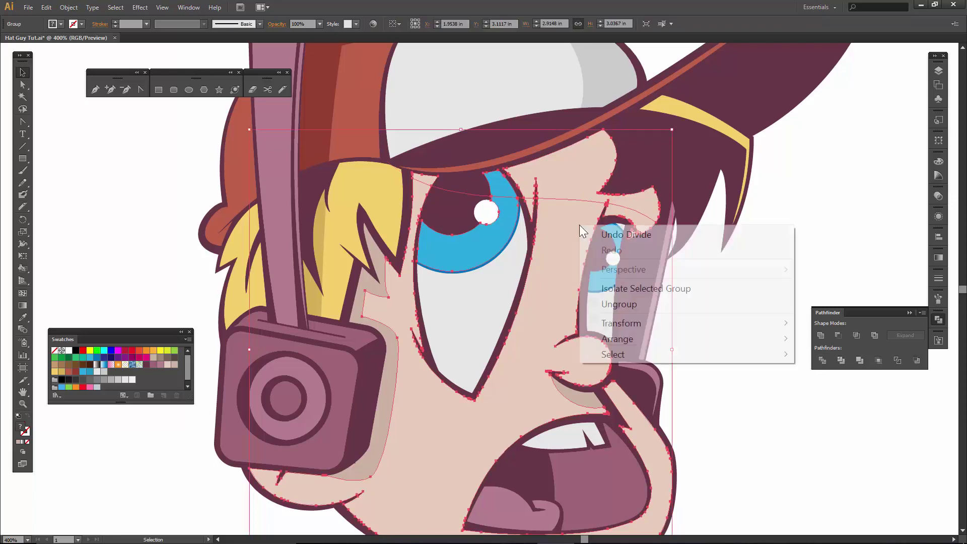
click(618, 300)
click(715, 293)
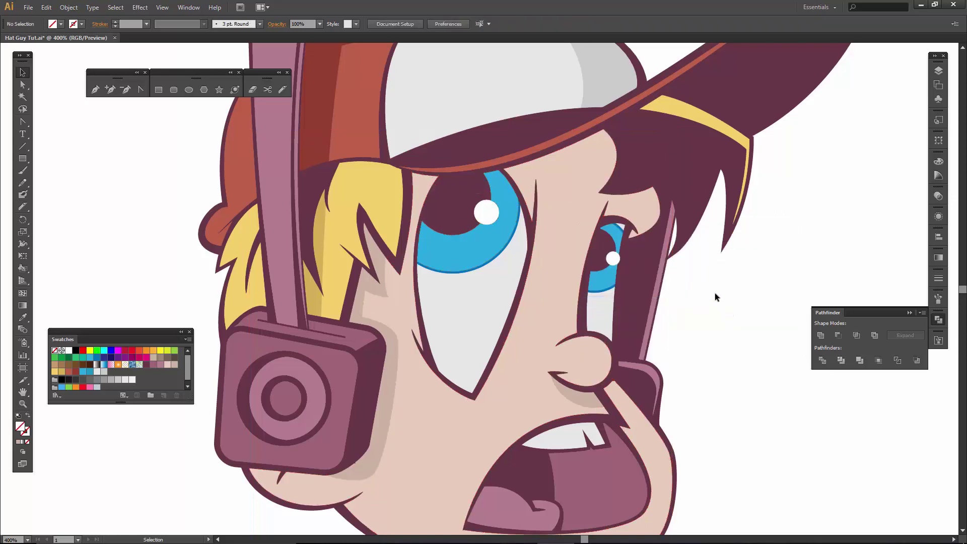
Step: Fill the brow piece and the small skin corner beneath the brim with the darker skin colour, and the iris's upper piece with darker blue
click(642, 204)
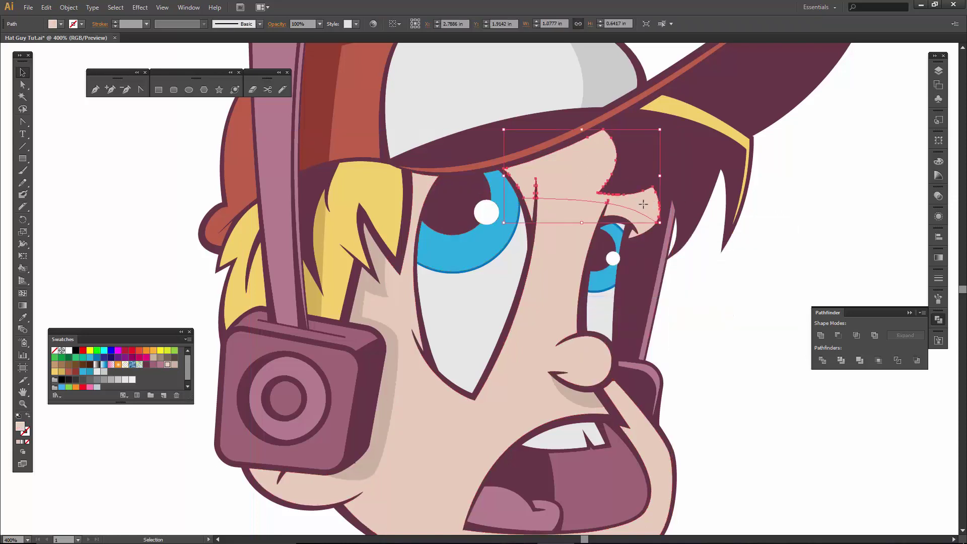
click(175, 364)
click(489, 183)
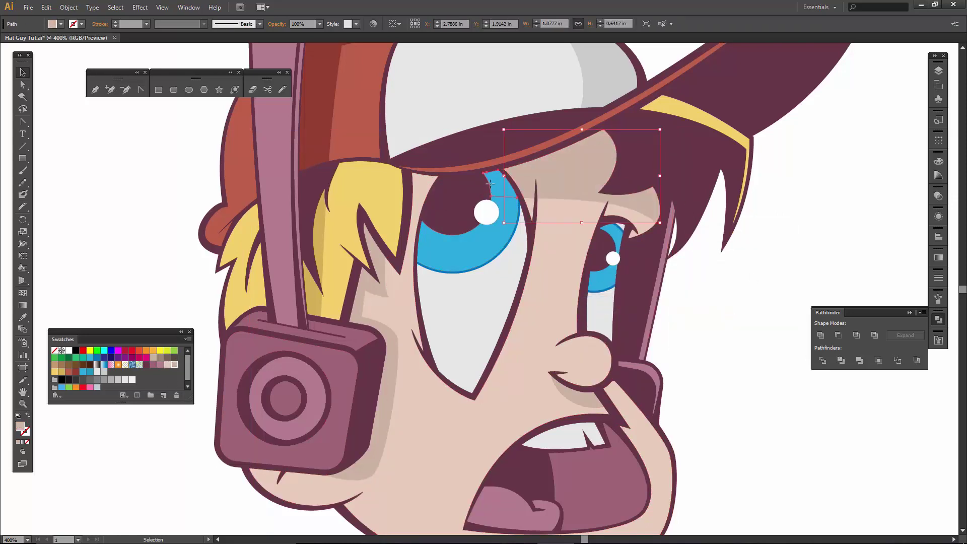
click(90, 373)
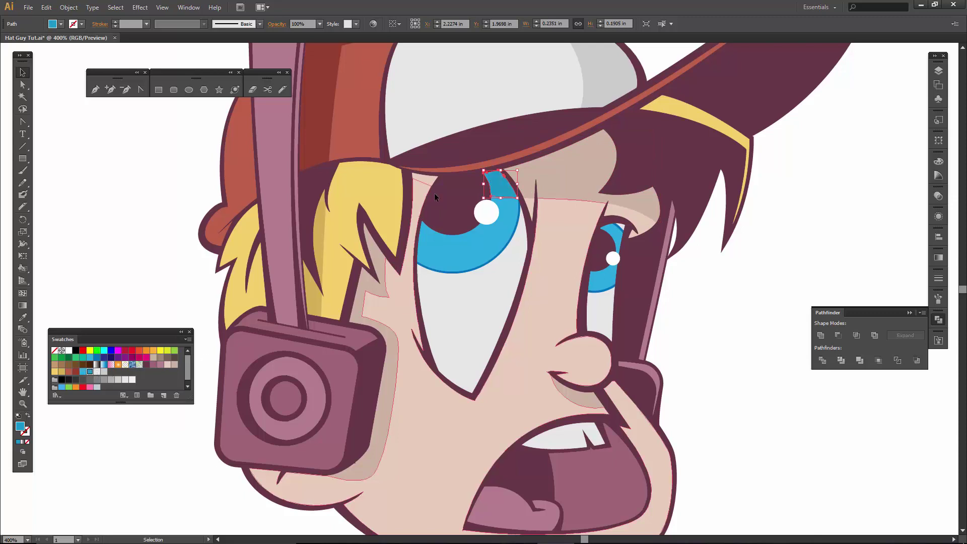
click(425, 180)
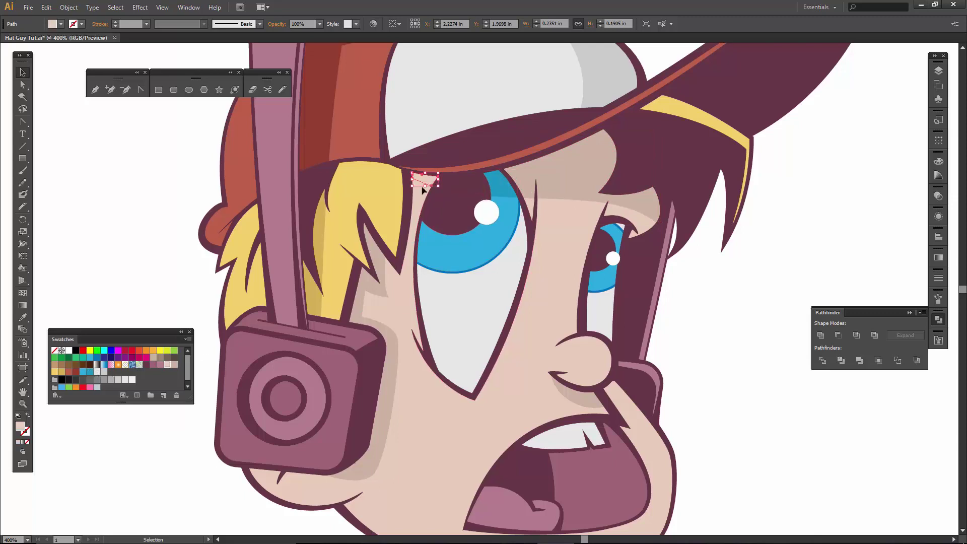
click(175, 365)
click(112, 246)
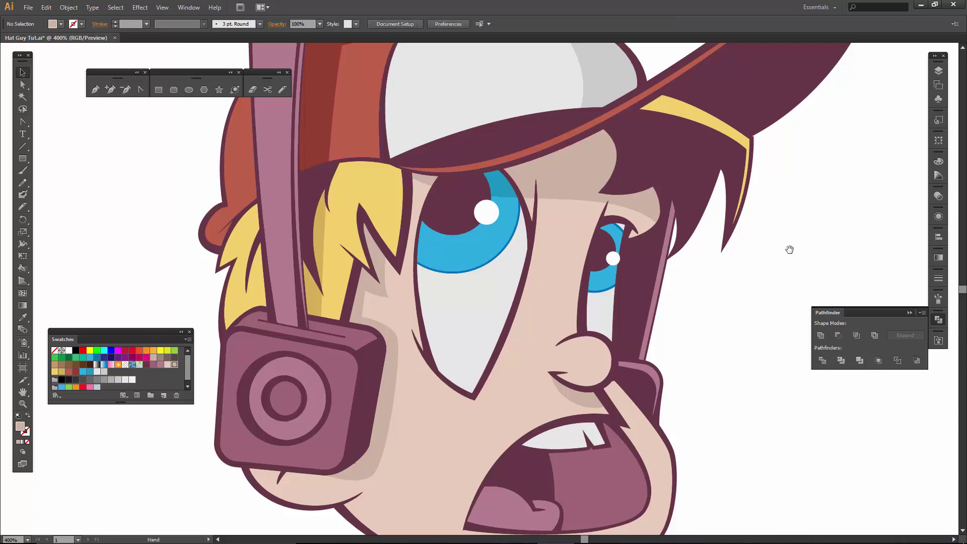
Step: Cut the yellow hair strip under the brim at its bend with the Knife and fill the upper piece with the darker yellow
drag(784, 233, 736, 327)
click(715, 249)
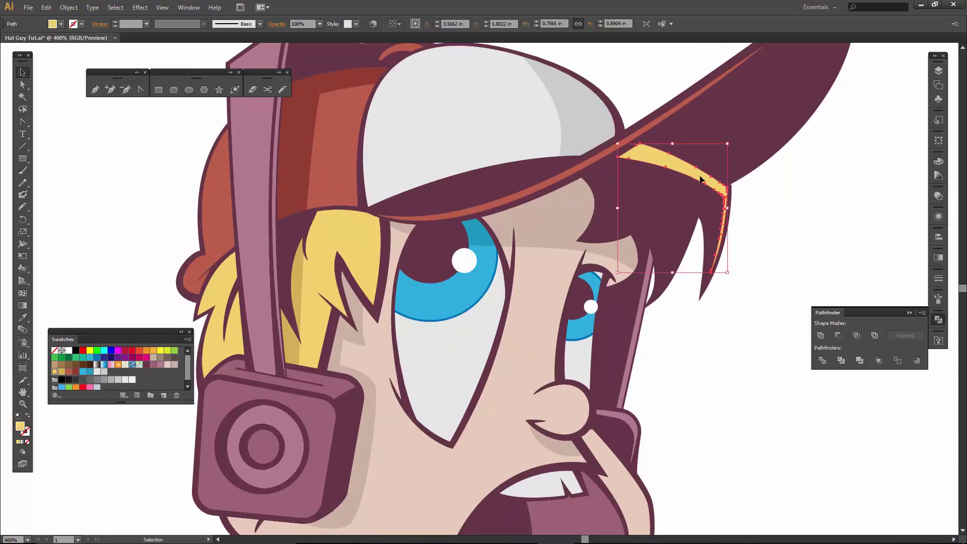
click(283, 91)
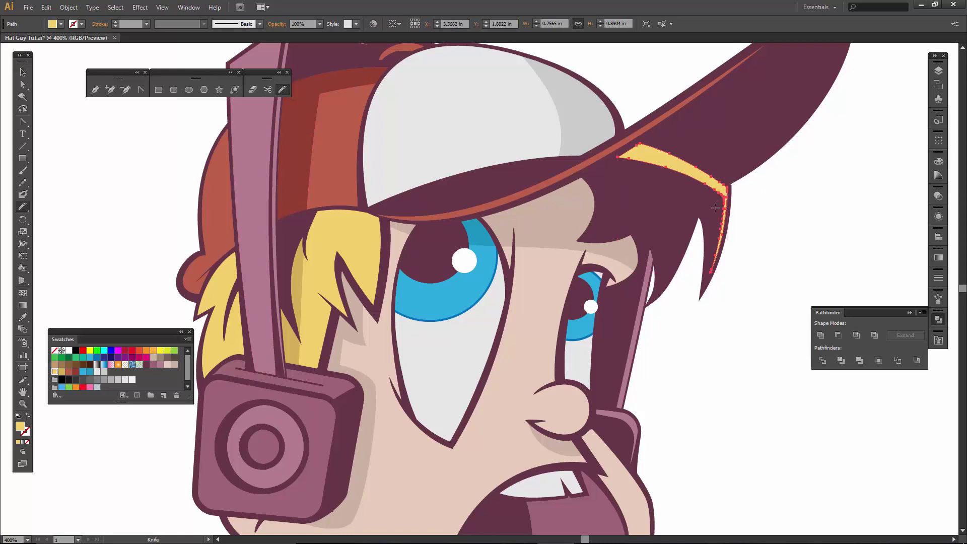
drag(706, 205, 780, 159)
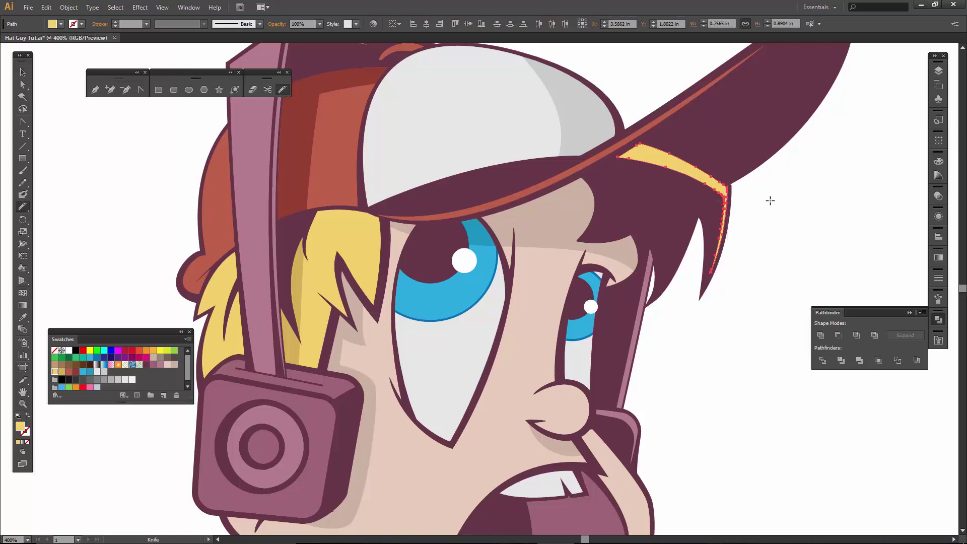
drag(713, 204, 773, 199)
key(v)
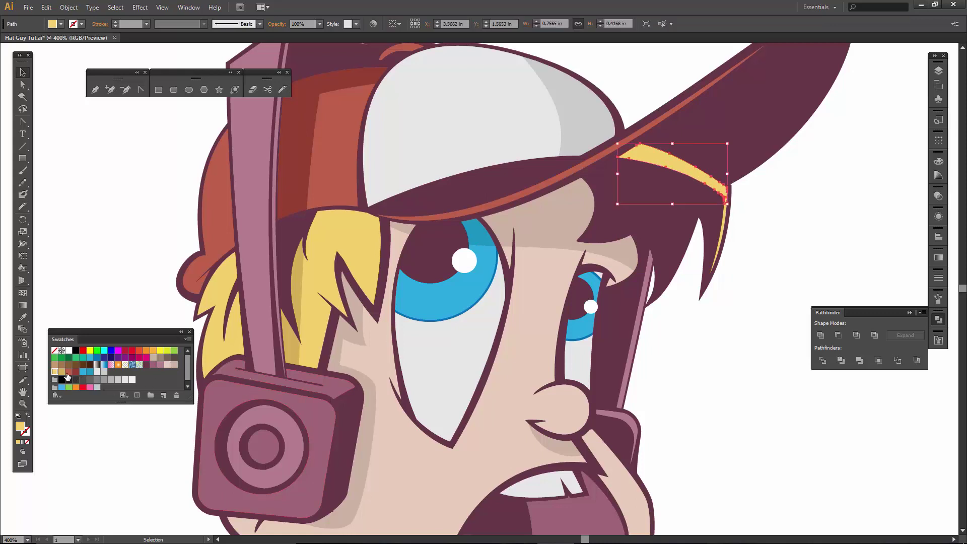
click(62, 372)
click(760, 311)
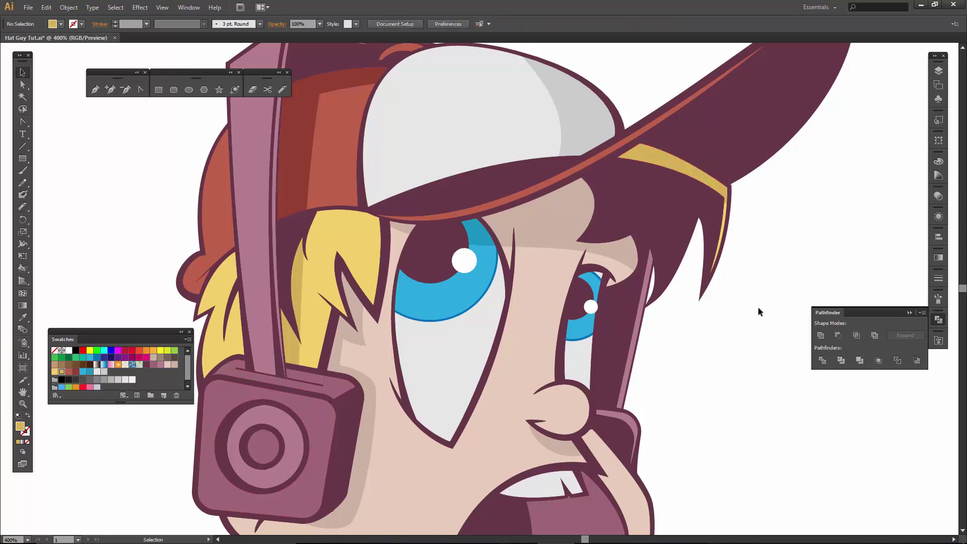
Step: Draw a straight line about 1.01 in wide and 1.41 in high, from the nose across the mouth to just below the chin
drag(705, 410, 685, 272)
click(640, 366)
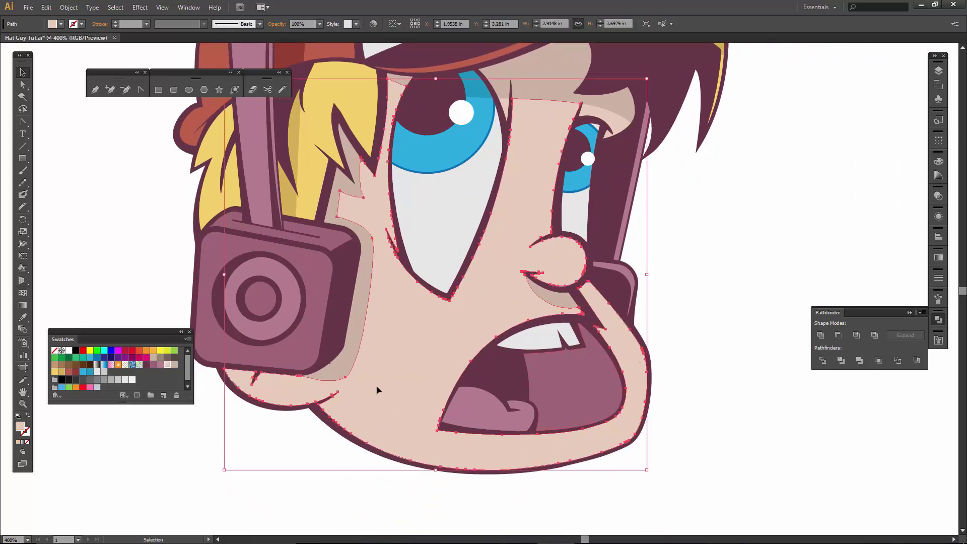
click(26, 147)
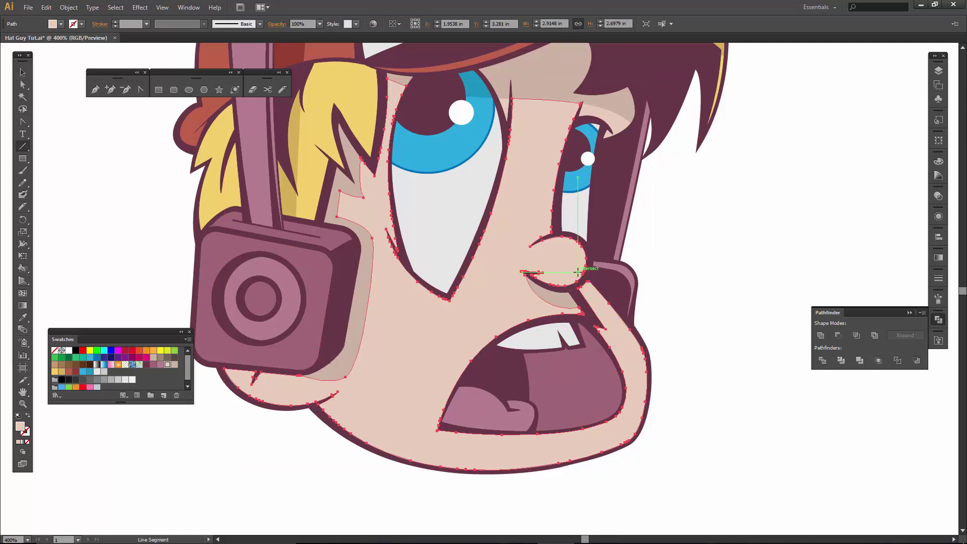
mouse_move(577, 272)
mouse_down()
mouse_move(467, 460)
mouse_move(453, 475)
mouse_move(431, 476)
mouse_up()
Step: Convert both end points of the line to smooth points, bending it outward around the far side of the mouth
key(shift+c)
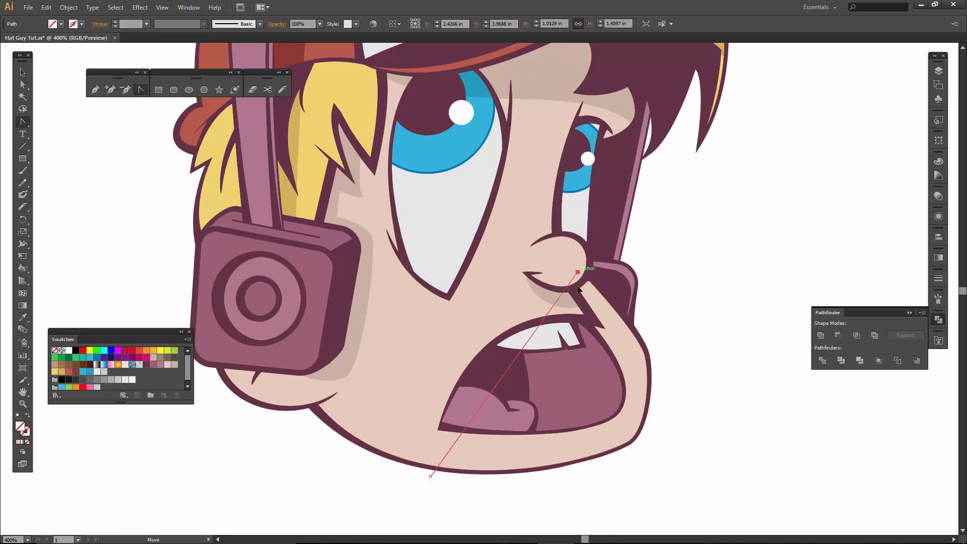
drag(577, 272, 704, 442)
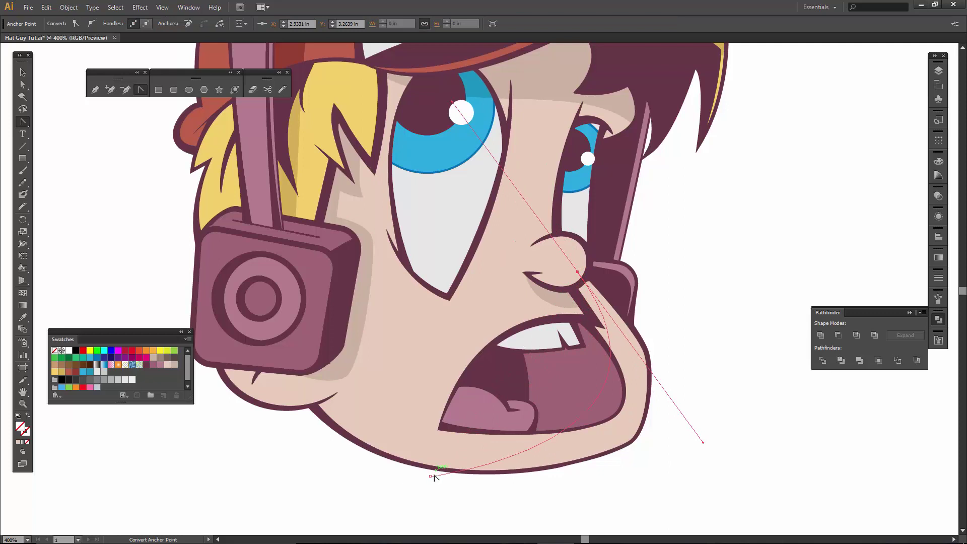
drag(431, 476, 578, 462)
Step: Adjust the curve's end points and handles so it runs from beneath the nose down inside the outer cheek to the chin outline
key(a)
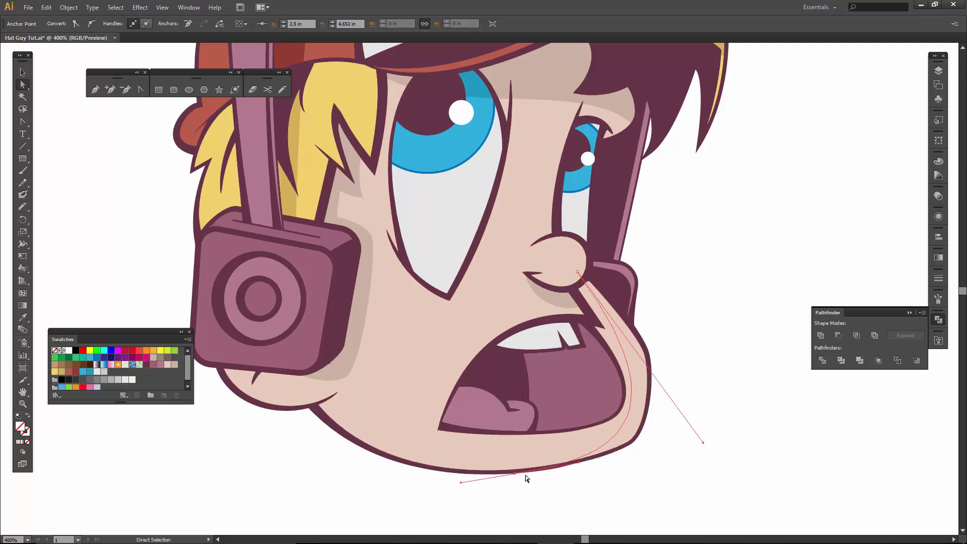
drag(515, 475, 540, 469)
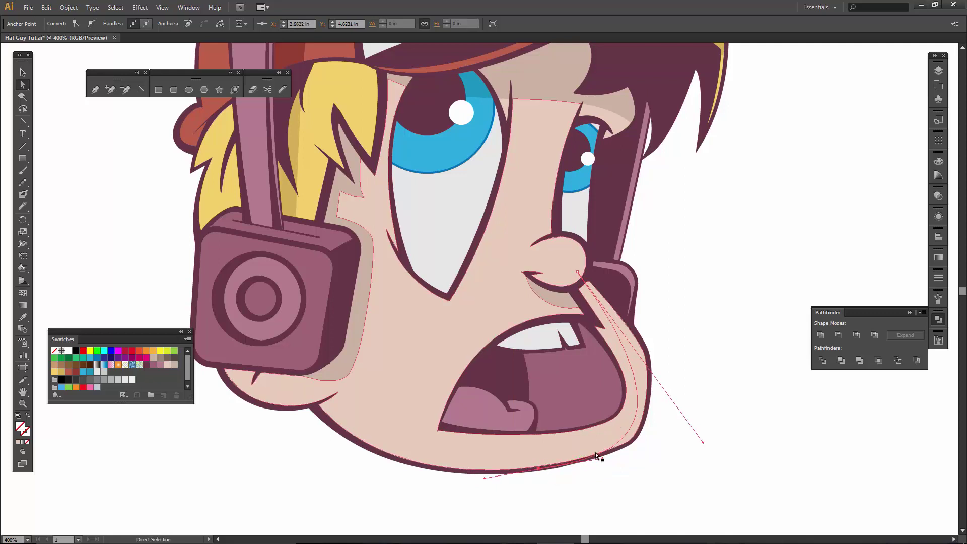
drag(603, 458, 598, 457)
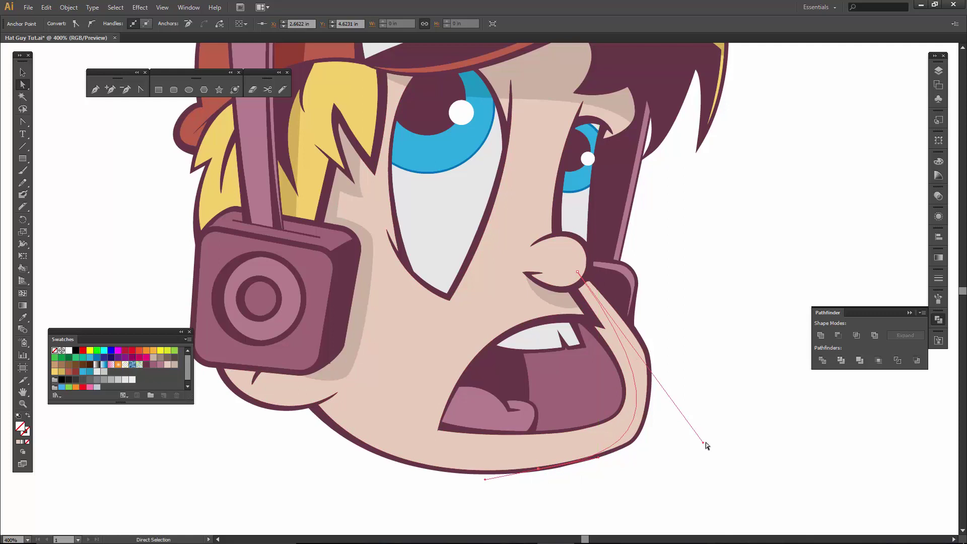
drag(704, 443, 707, 436)
drag(577, 273, 583, 288)
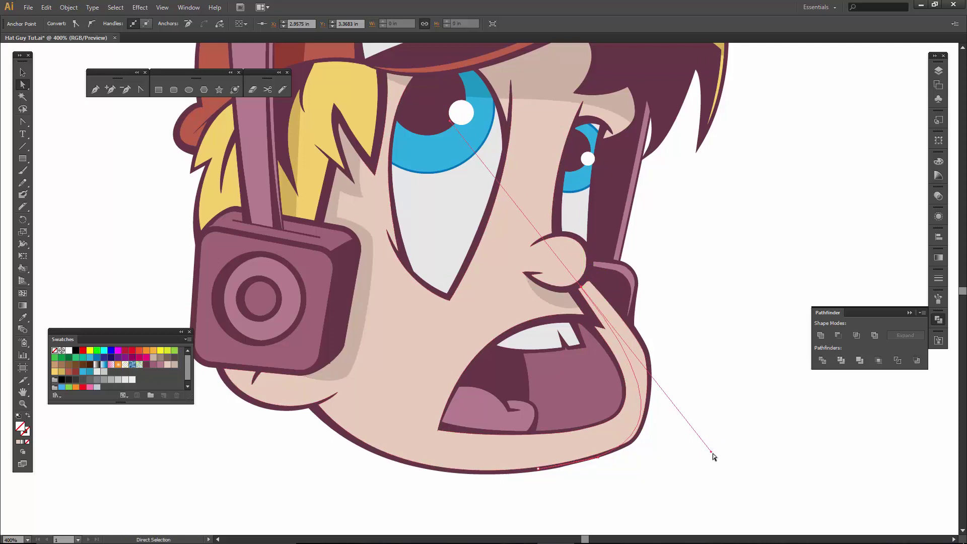
drag(711, 453, 707, 421)
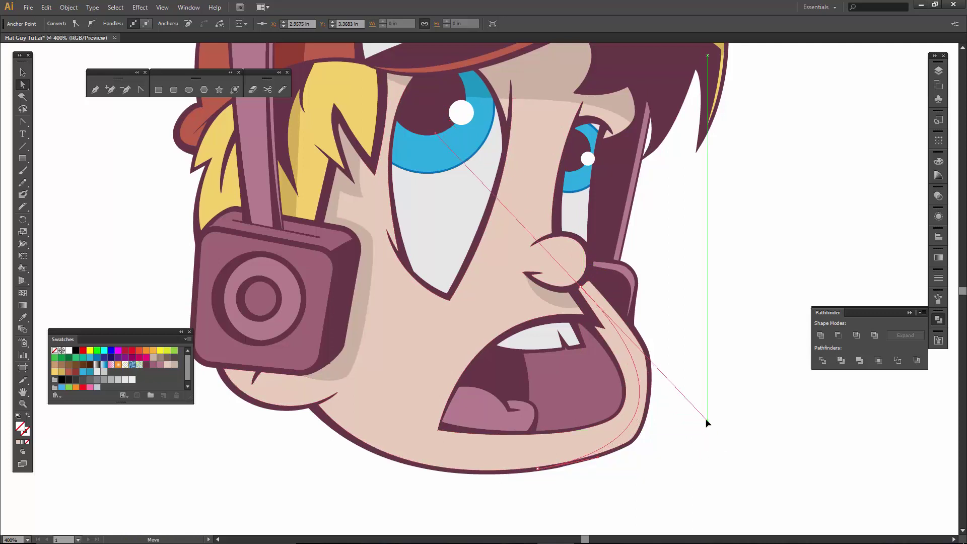
drag(707, 422, 708, 416)
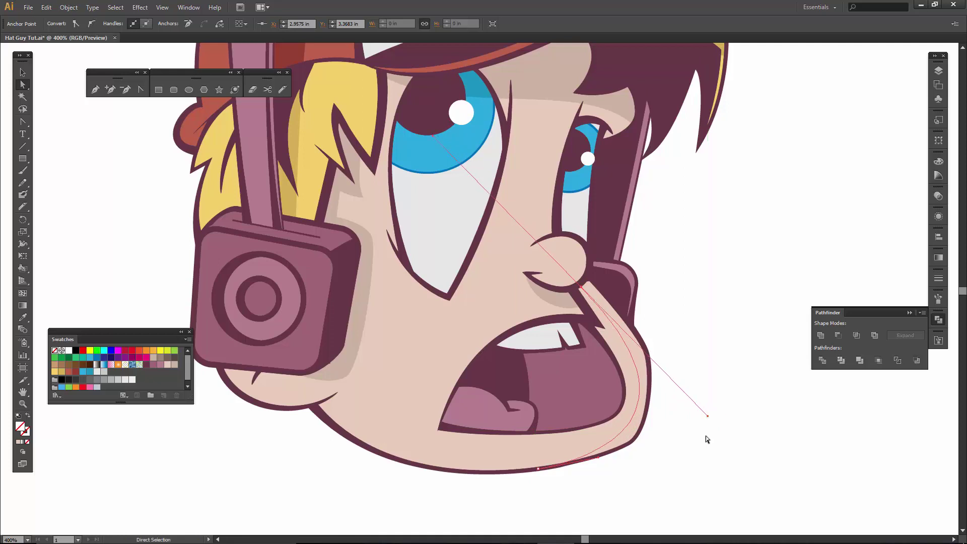
key(z)
drag(528, 242, 660, 396)
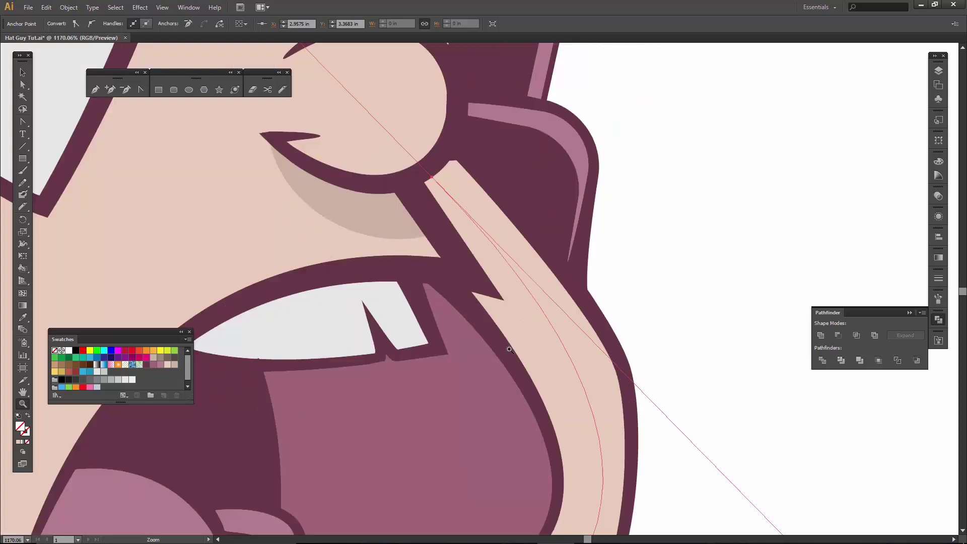
drag(512, 358, 538, 297)
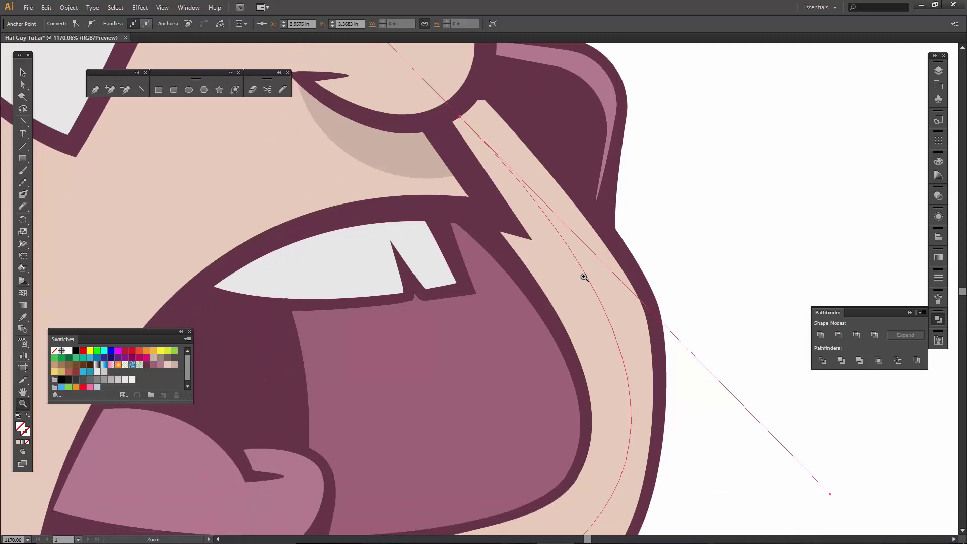
Step: Divide the face skin along the cheek and chin curve, ungroup the pieces and clear the selection
key(a)
key(v)
key(ctrl+shift+a)
key(ctrl+minus)
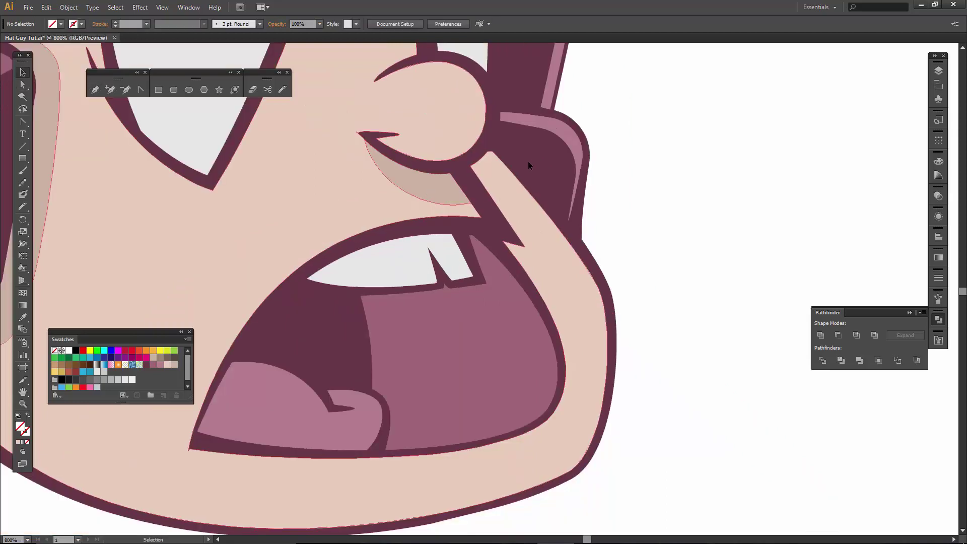
drag(595, 342, 634, 309)
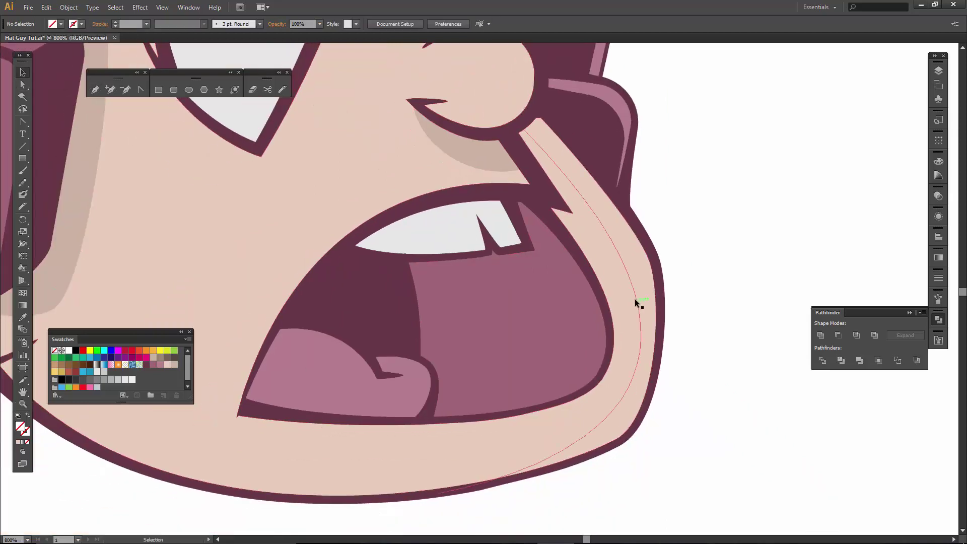
click(635, 298)
shift+click(477, 456)
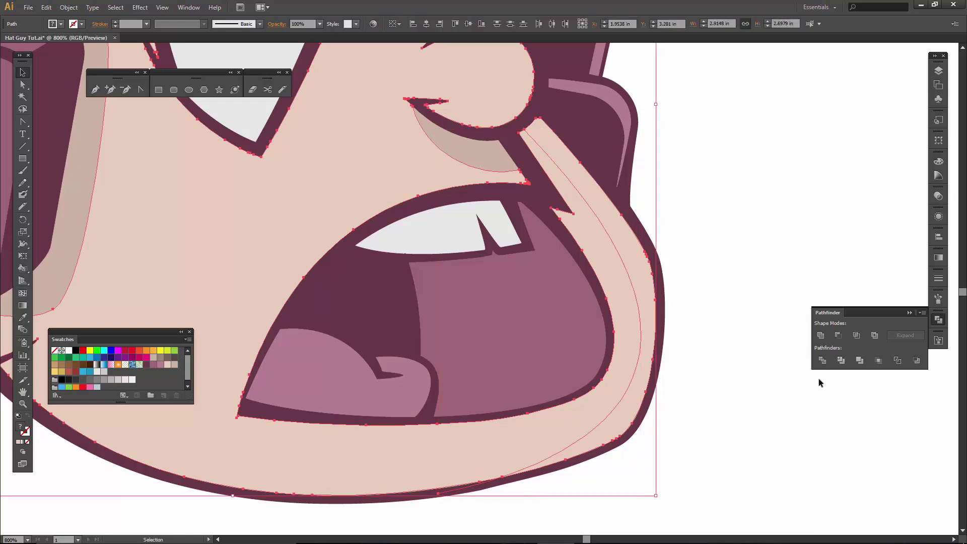
click(823, 360)
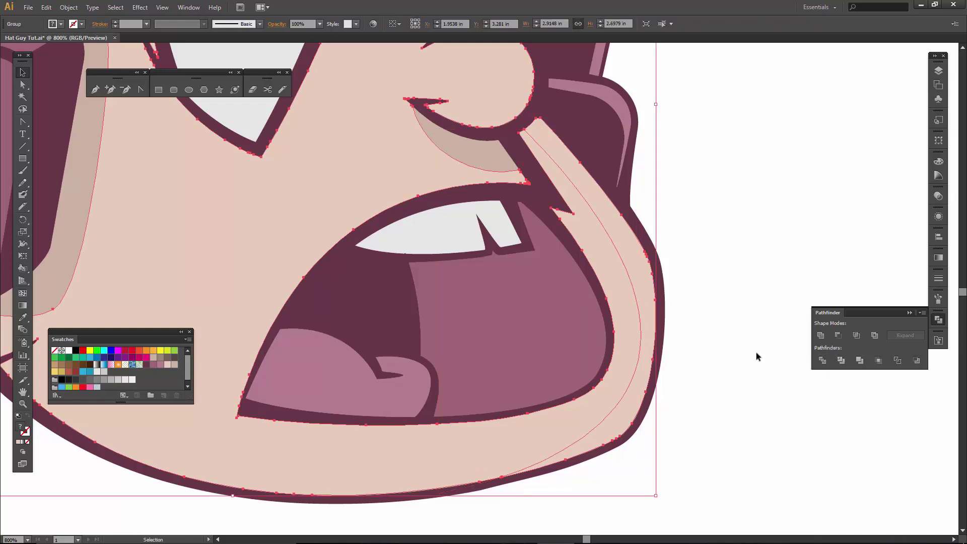
right_click(637, 272)
click(666, 352)
click(758, 235)
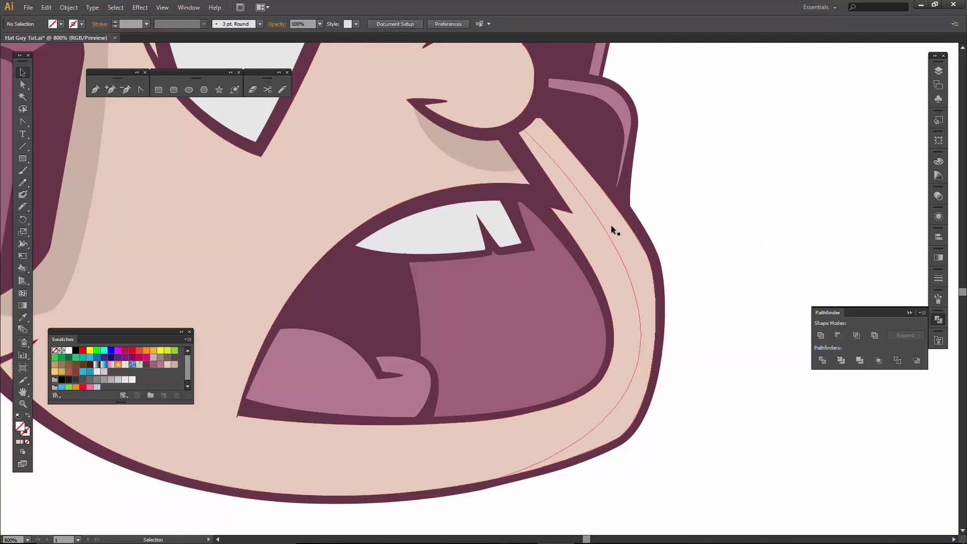
Step: Fill the cut strip along the outer cheek and chin with the darker skin swatch and clear the selection
click(611, 225)
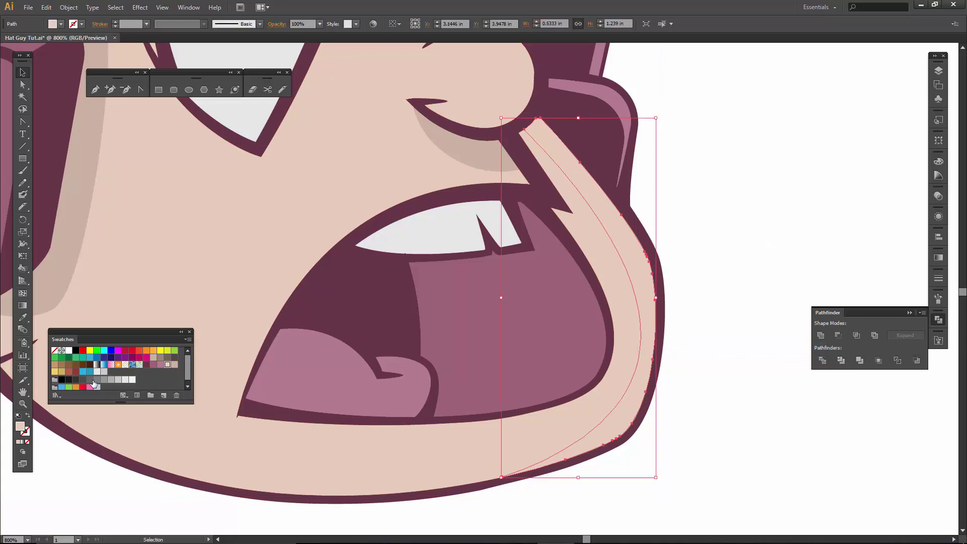
click(175, 364)
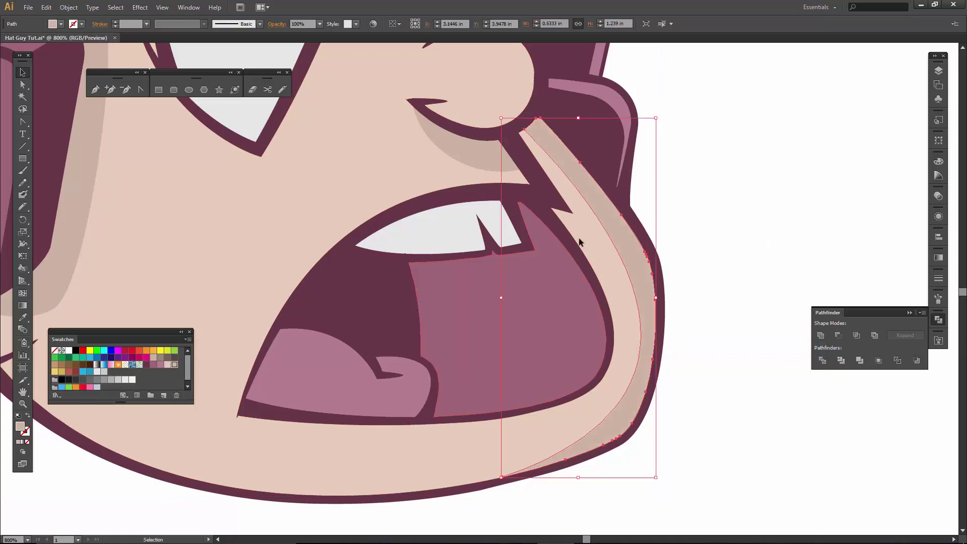
click(688, 195)
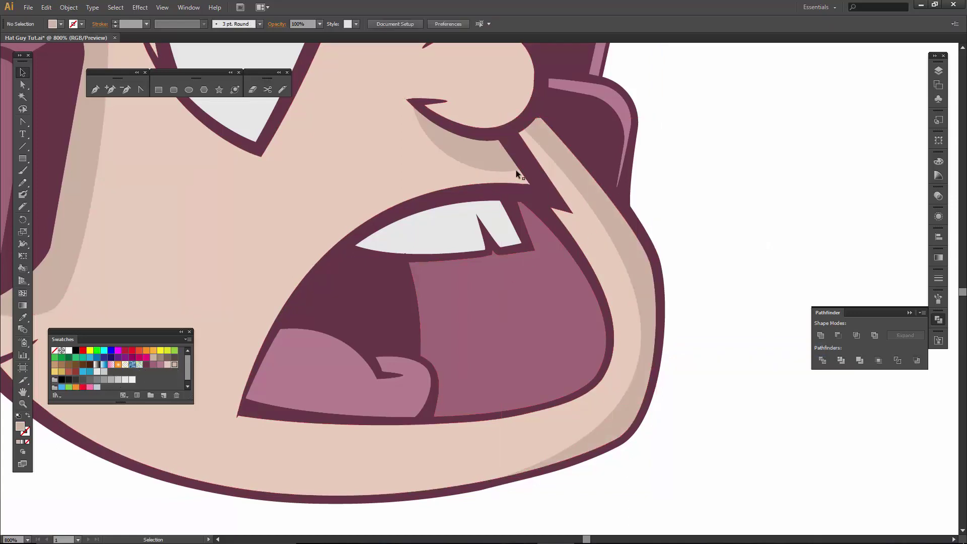
Step: Cut the main face skin with the Knife tool along a curve just below the nose shadow and on across the cheek strip
click(554, 174)
key(z)
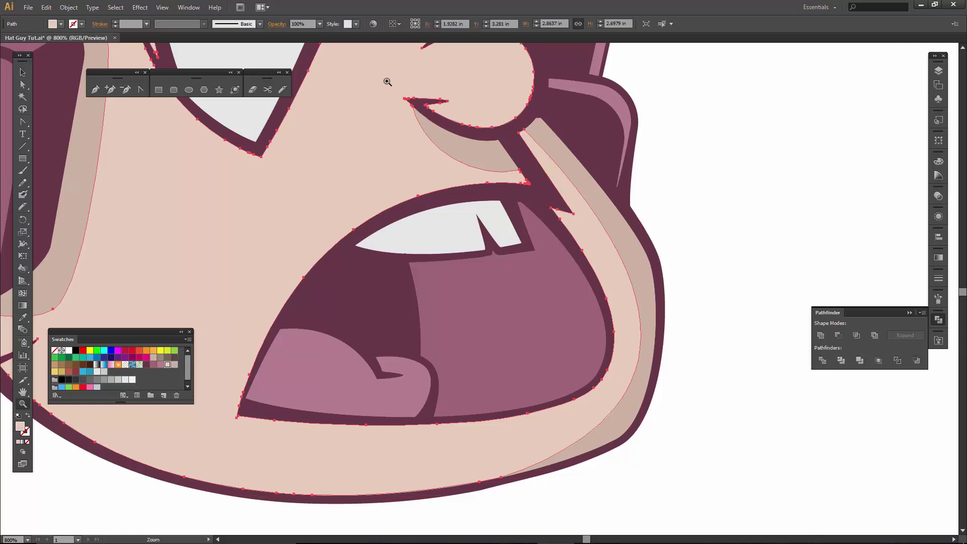
drag(367, 85, 627, 230)
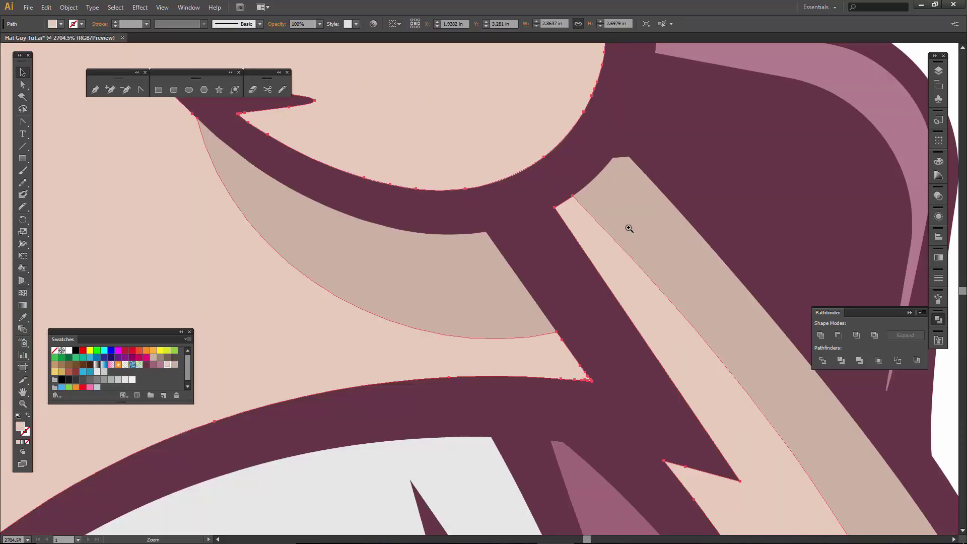
key(v)
click(283, 90)
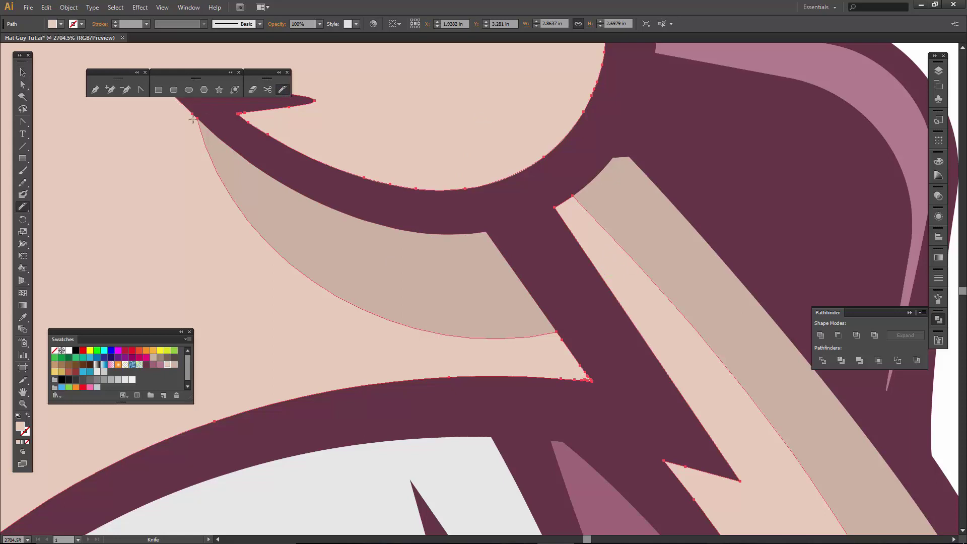
mouse_move(193, 119)
mouse_down()
mouse_move(208, 174)
mouse_move(254, 265)
mouse_move(366, 331)
mouse_move(419, 343)
mouse_move(584, 340)
mouse_move(745, 156)
mouse_move(704, 239)
mouse_move(694, 210)
mouse_up()
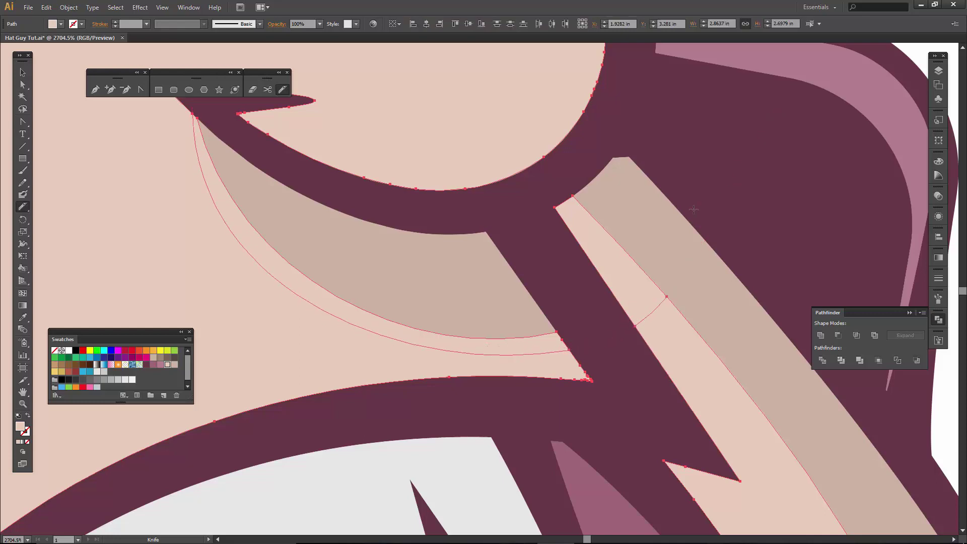
Step: Fill the two freshly cut pieces below the nose and on the cheek with the darker skin swatch, then clear the selection
key(v)
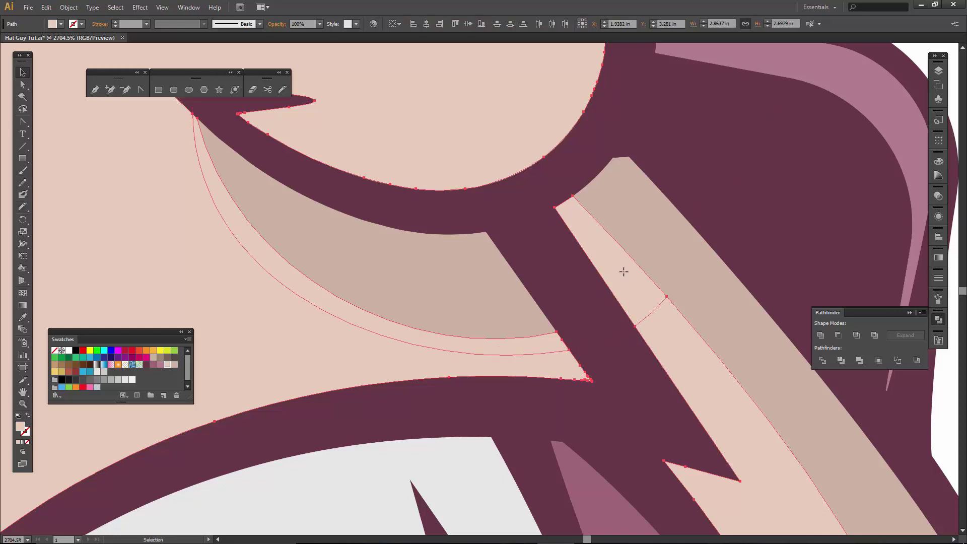
click(623, 271)
click(326, 366)
click(356, 404)
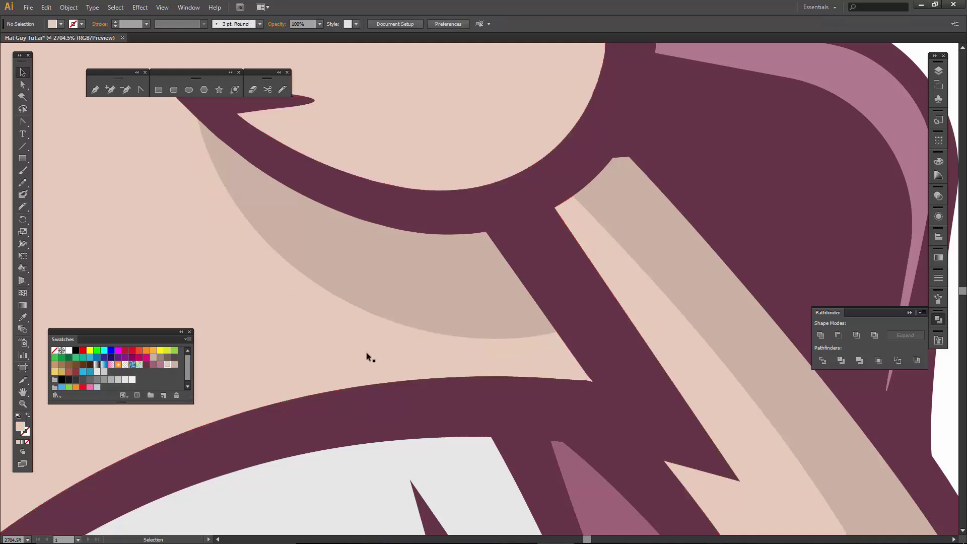
click(379, 322)
shift+click(612, 255)
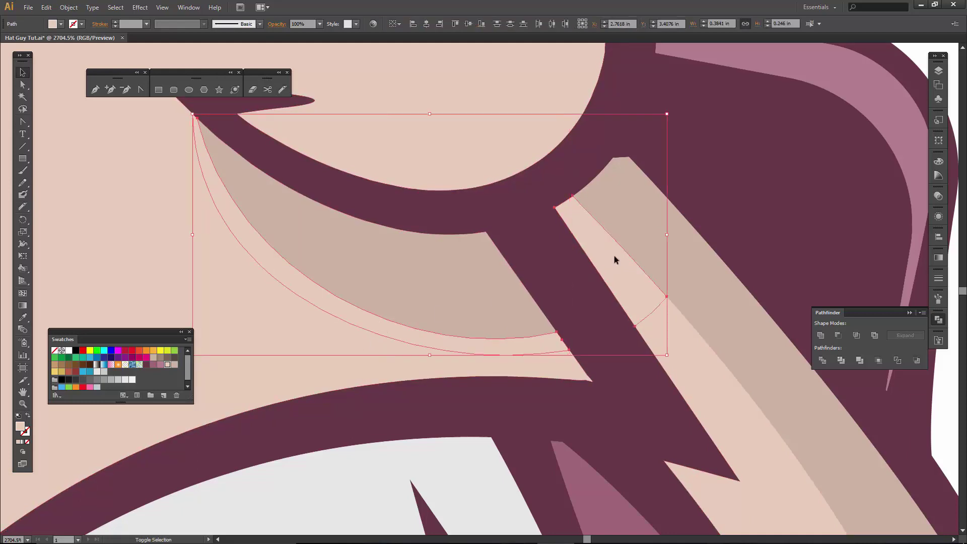
click(174, 365)
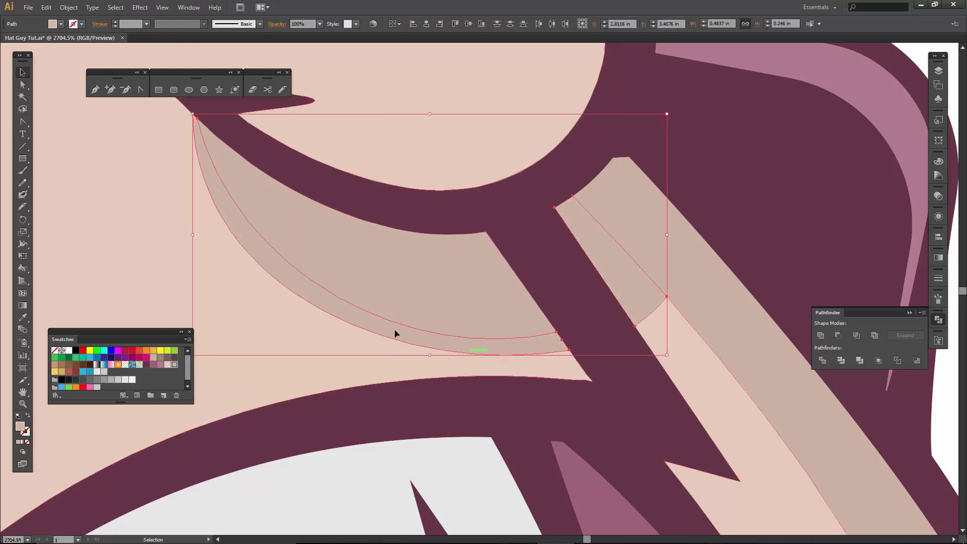
key(a)
key(ctrl+0)
key(v)
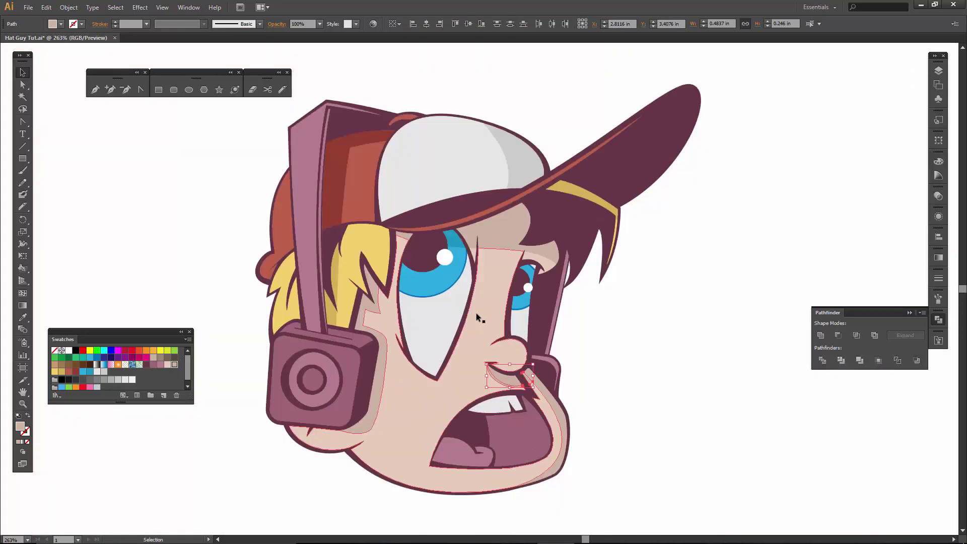
click(618, 343)
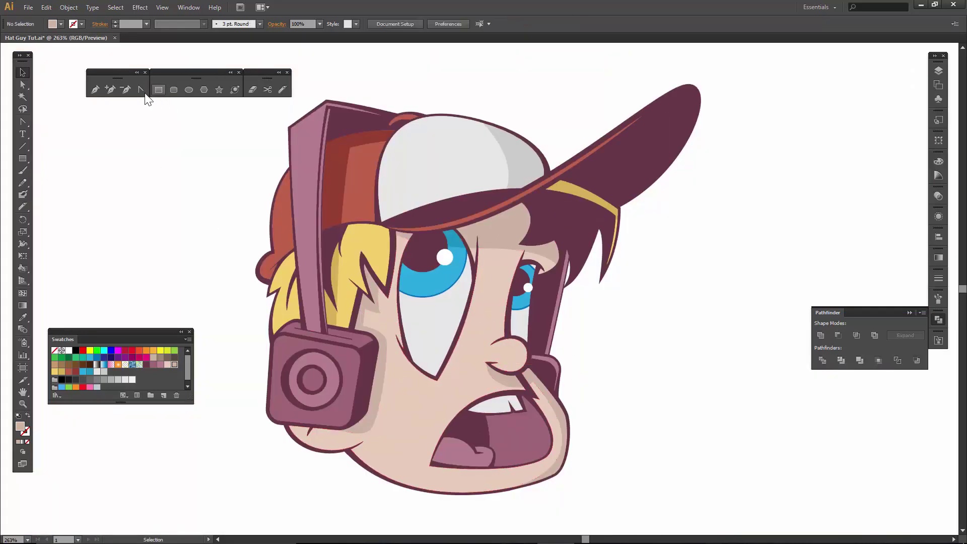
Step: Select all the darker skin shadow shapes with the Magic Wand and unite them
click(27, 99)
click(385, 363)
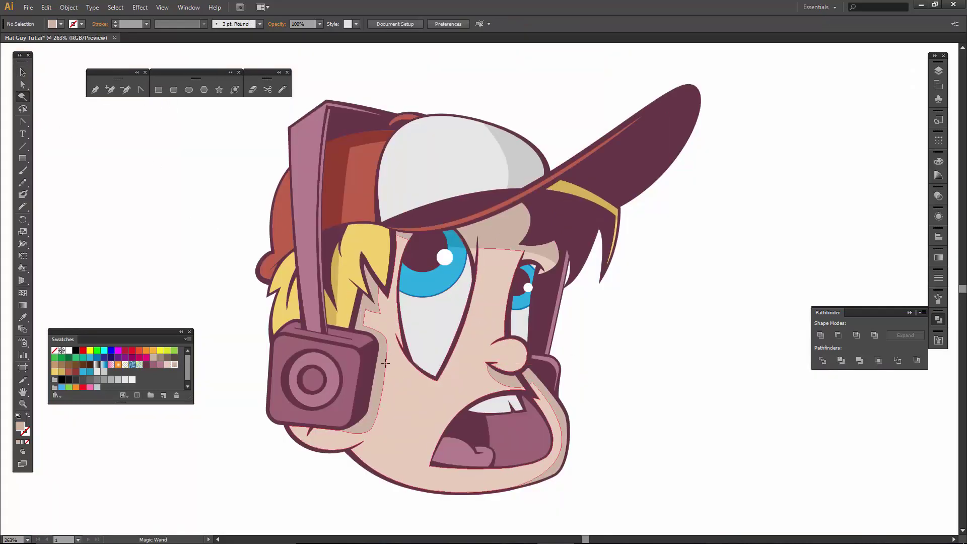
click(506, 375)
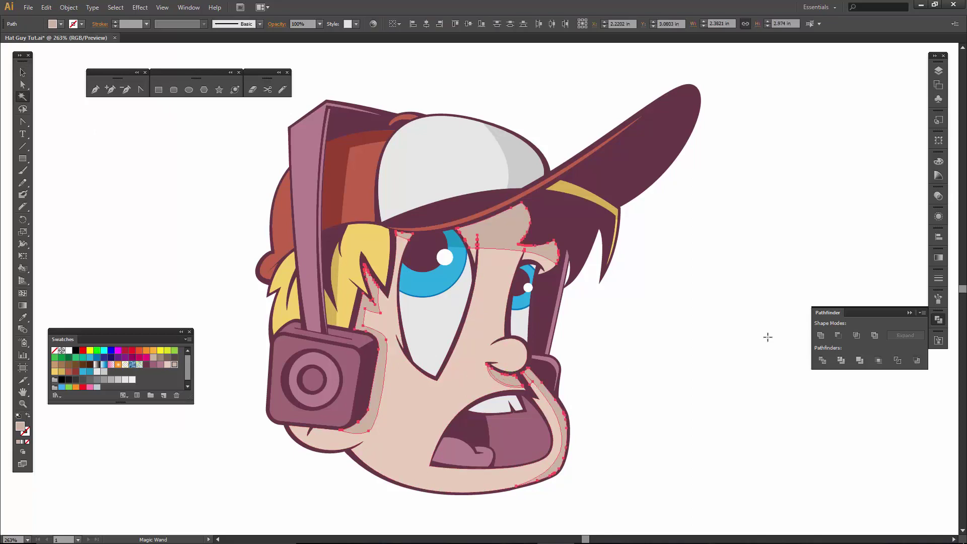
click(821, 334)
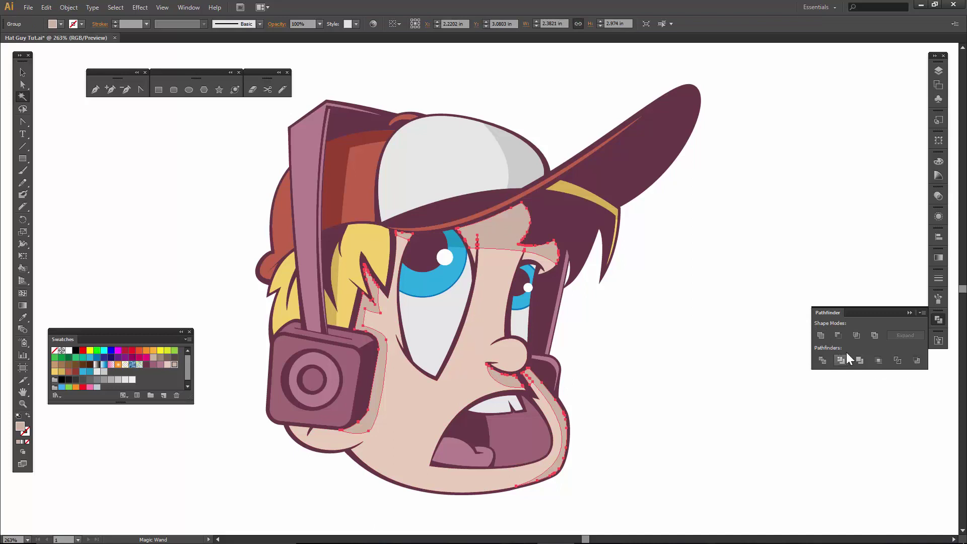
Step: Lock the shadows layer and show the gradients layer above it
click(514, 152)
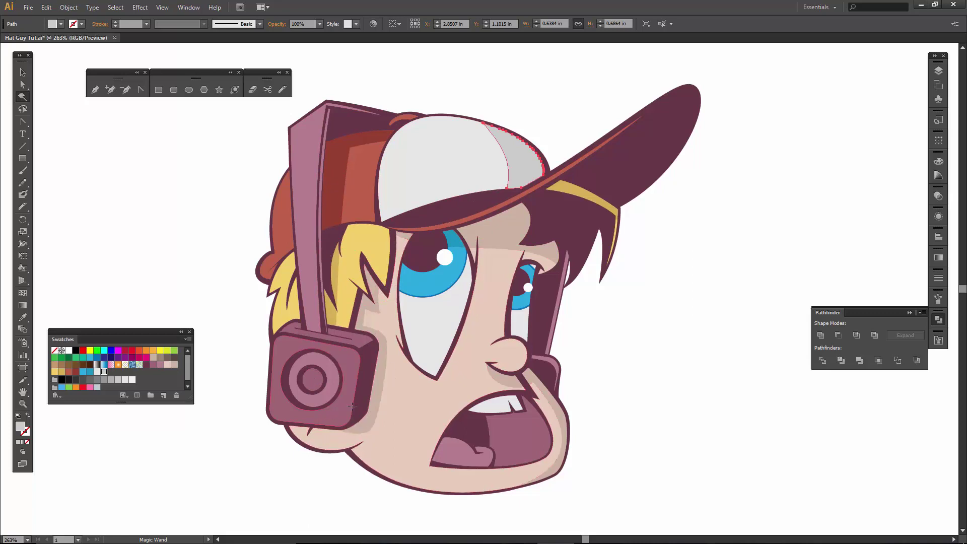
scroll(352, 406, up, 1)
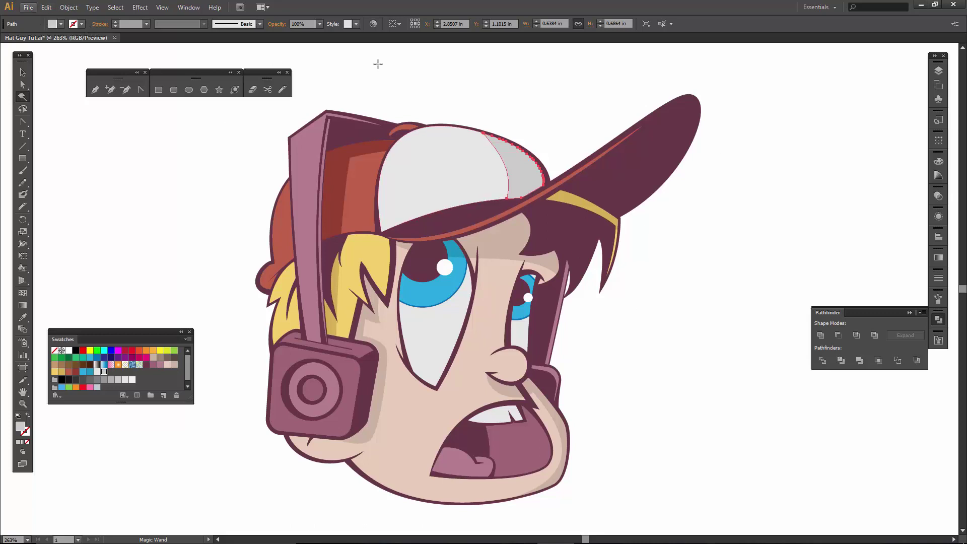
click(938, 70)
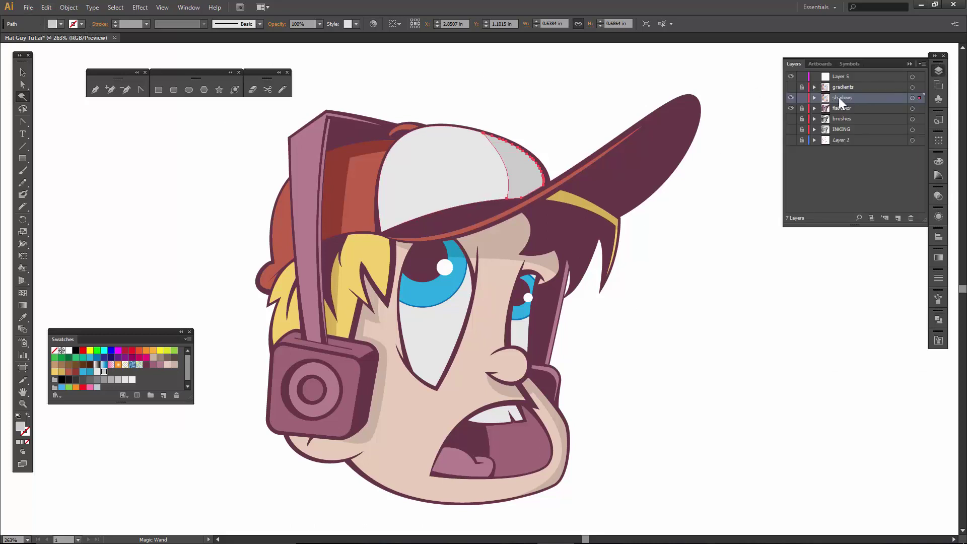
click(801, 98)
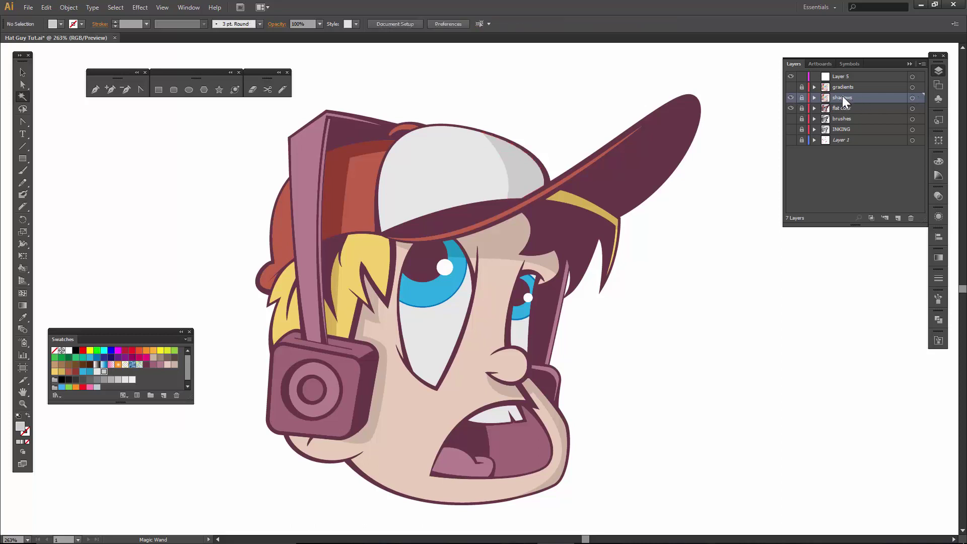
click(791, 87)
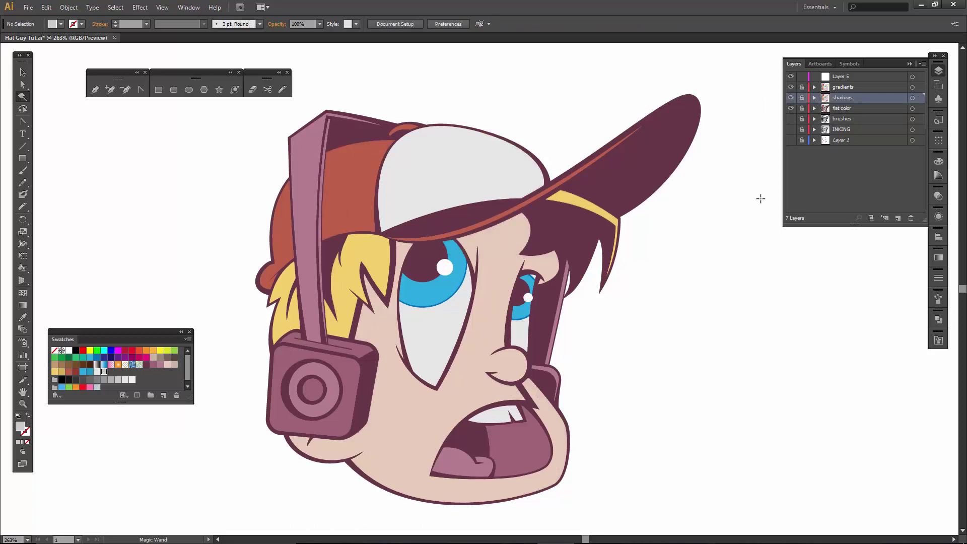
key(space)
drag(461, 433, 487, 384)
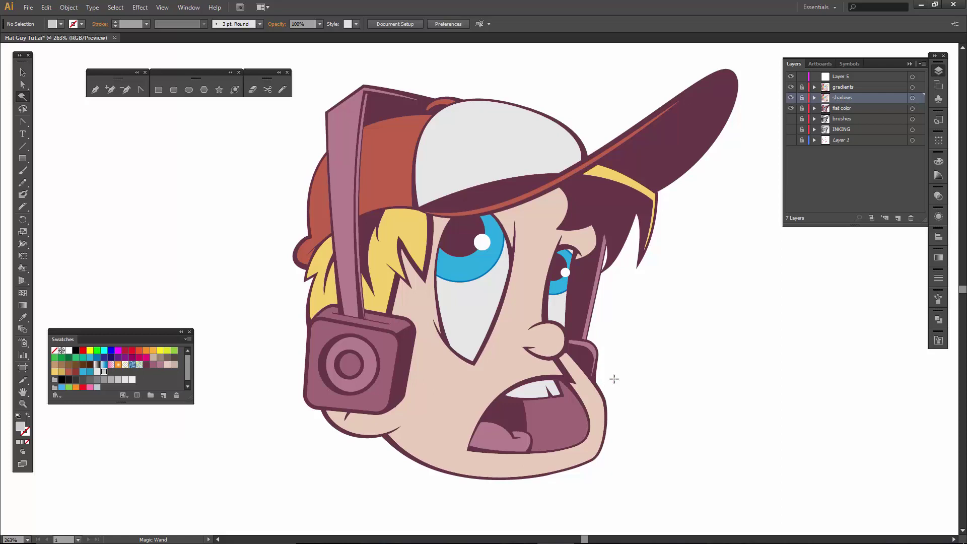
Step: Place the gradient settings beside the character's face and make the gradients layer active and editable
click(937, 257)
drag(827, 251, 726, 253)
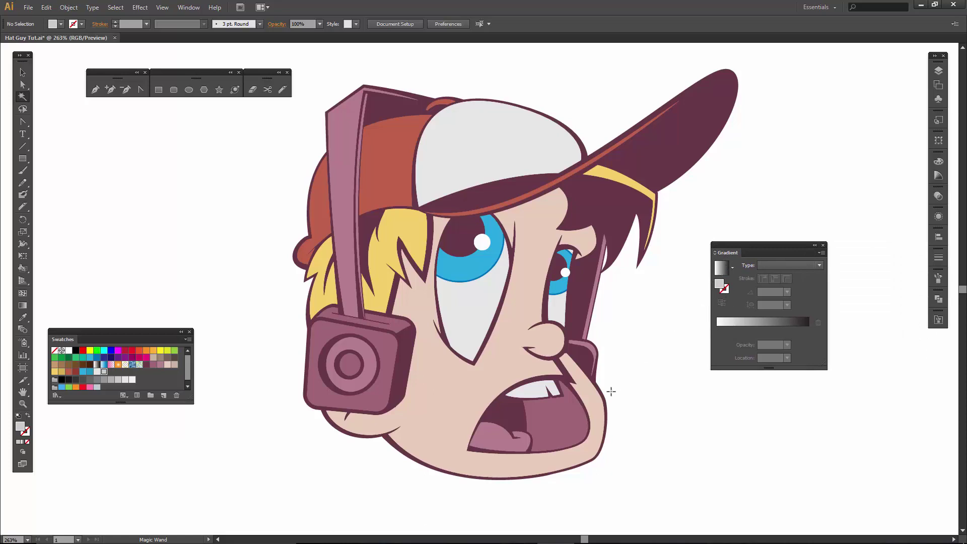
key(v)
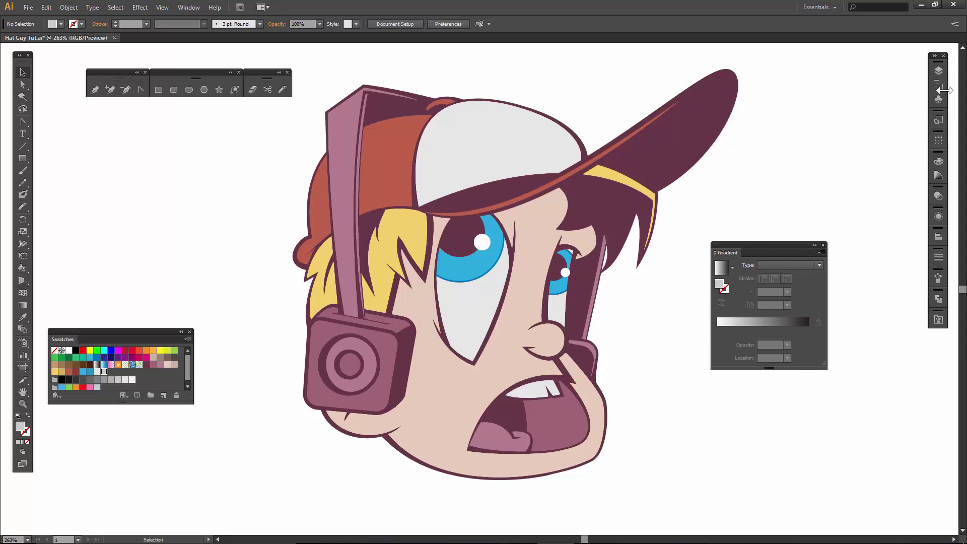
click(939, 71)
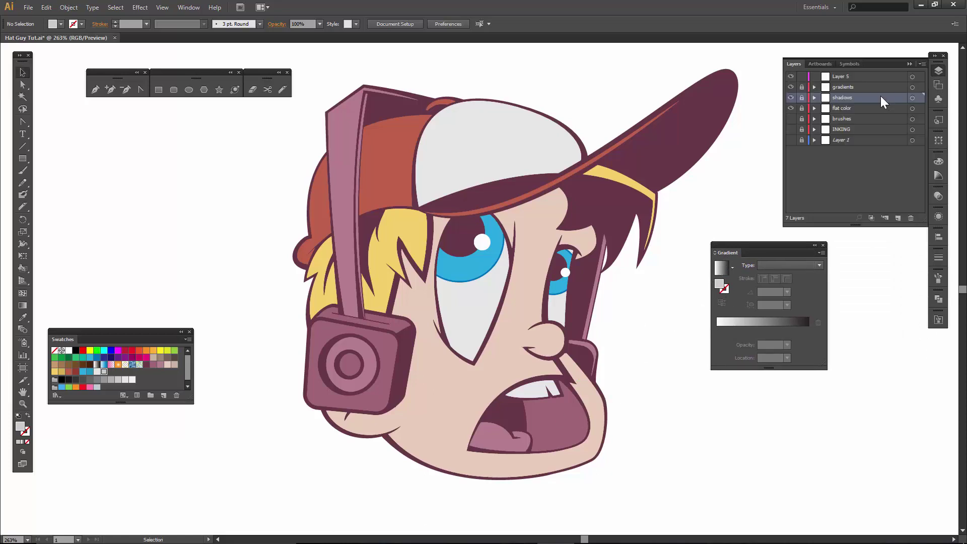
click(836, 87)
click(909, 64)
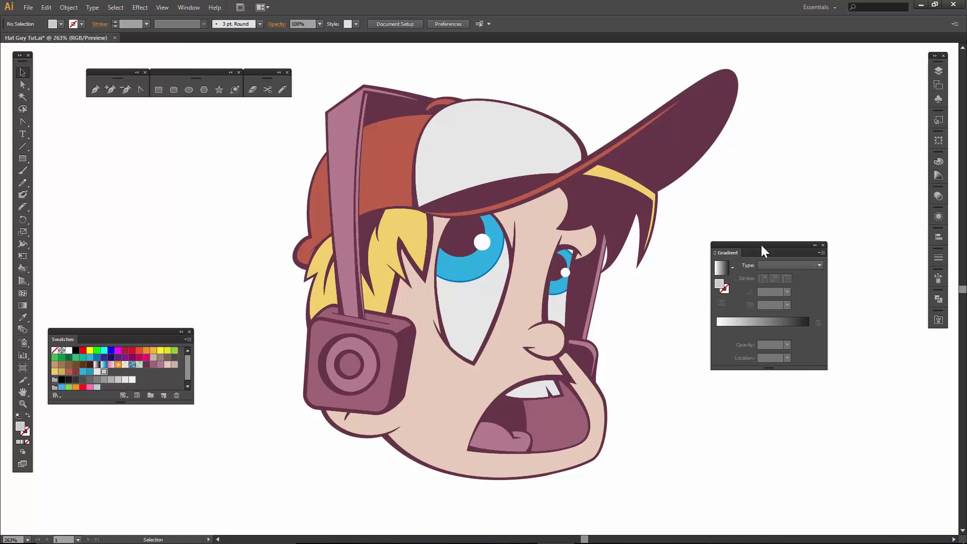
Step: Apply a linear gradient to the inner cheek area of the mouth and set its starting colour stop to the dark plum swatch
click(551, 439)
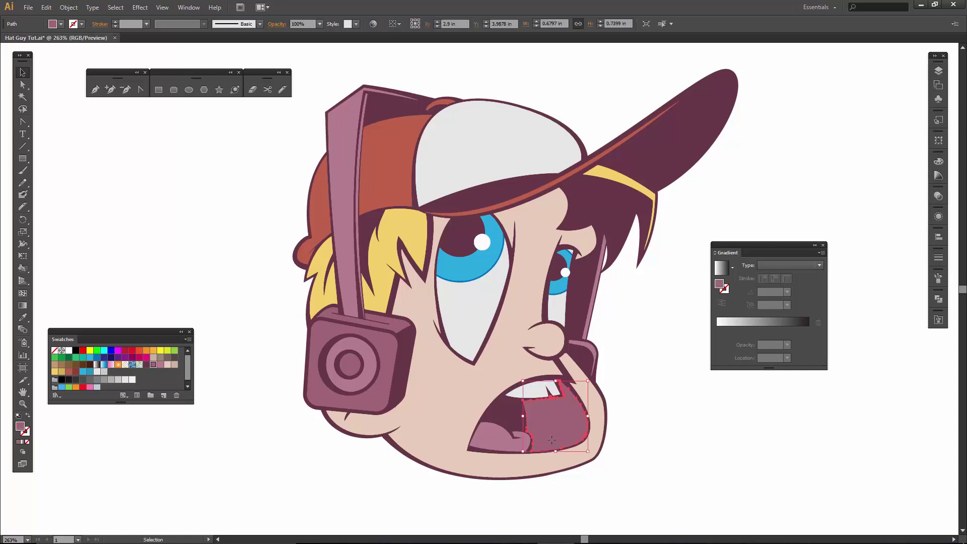
click(725, 269)
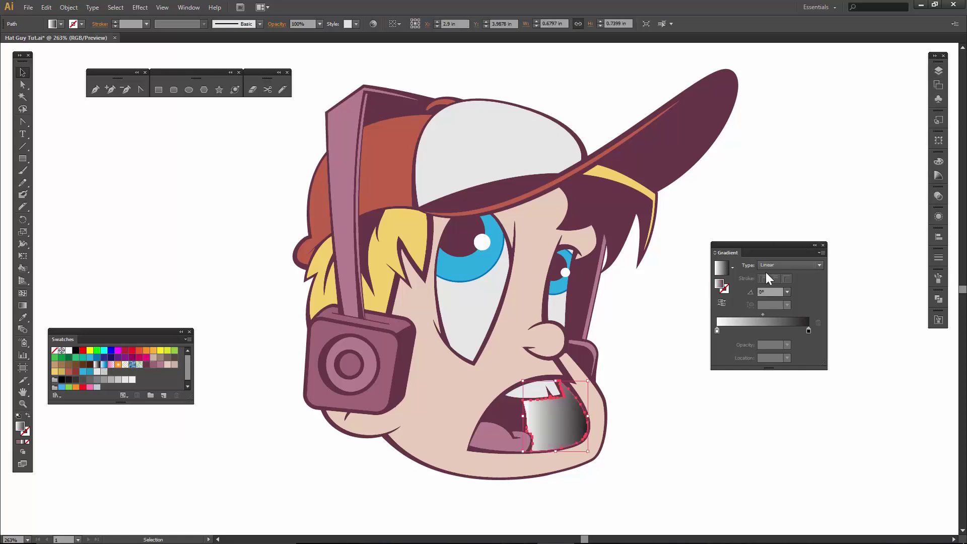
double_click(717, 331)
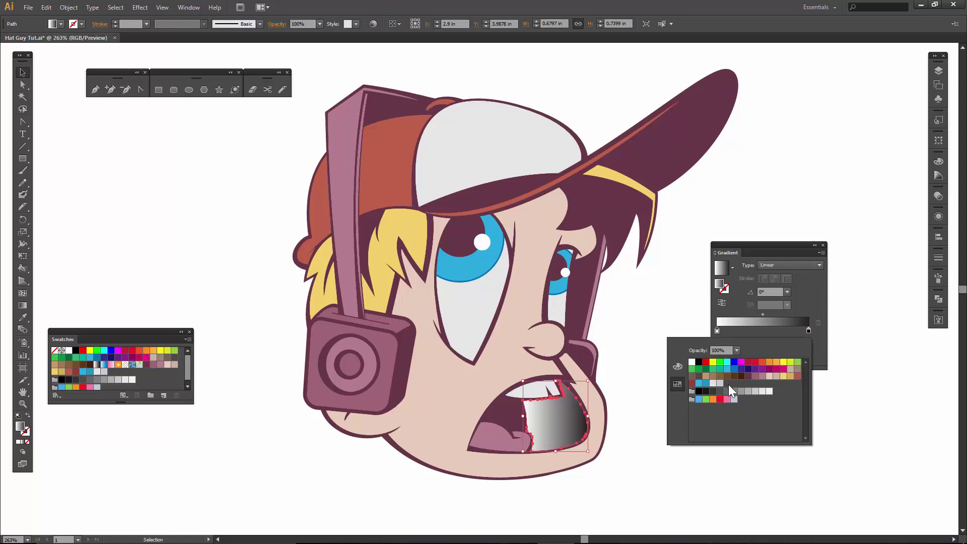
click(748, 378)
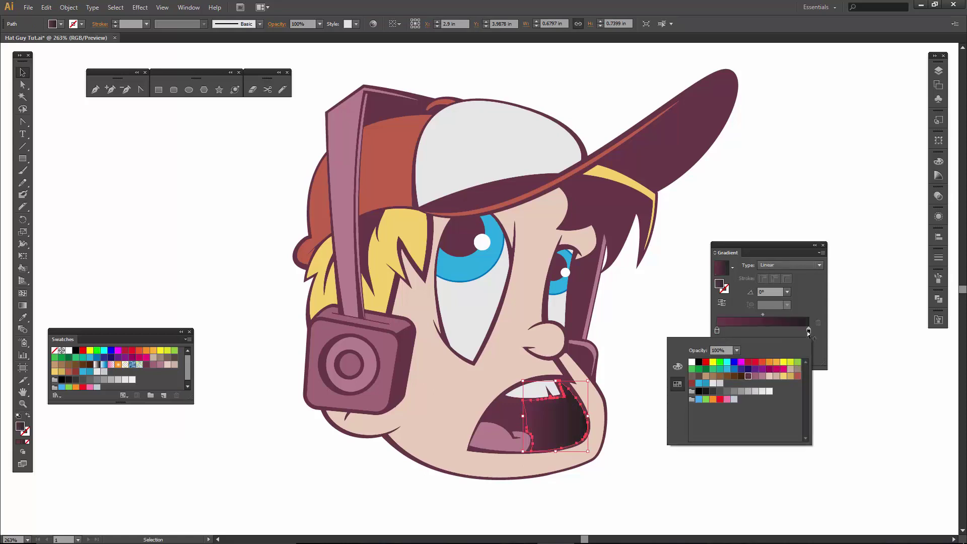
Step: Set the mouth gradient's end colour stop to the light mauve swatch and clear the selection
click(807, 331)
double_click(808, 330)
click(763, 377)
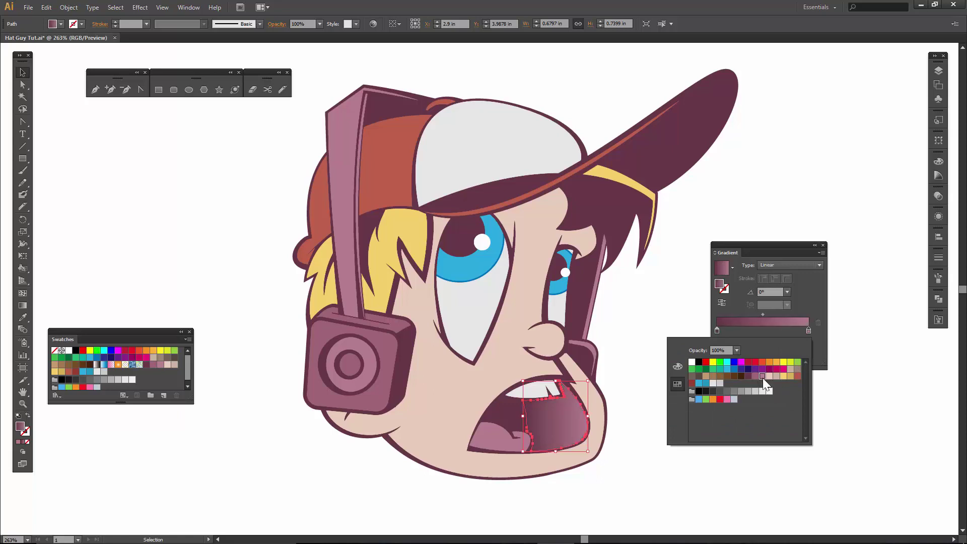
click(619, 368)
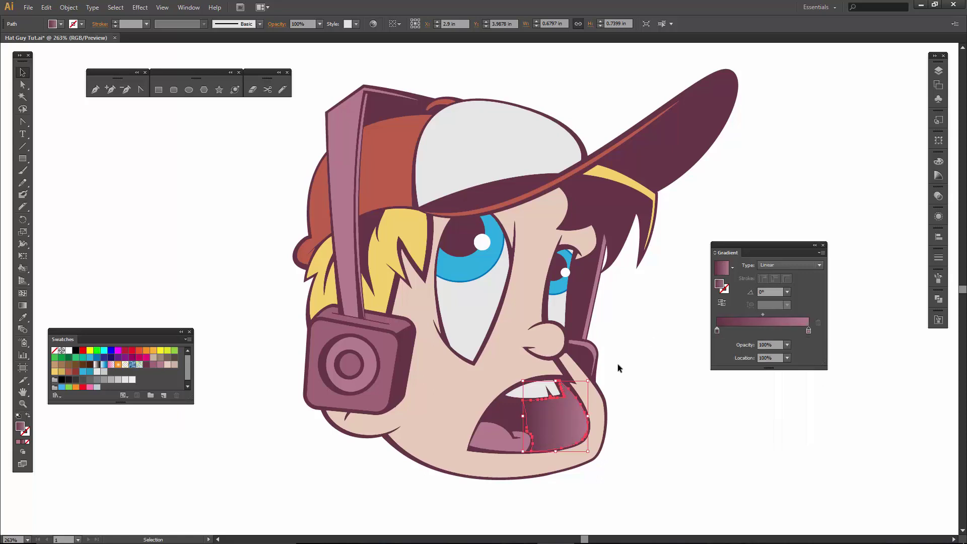
click(669, 400)
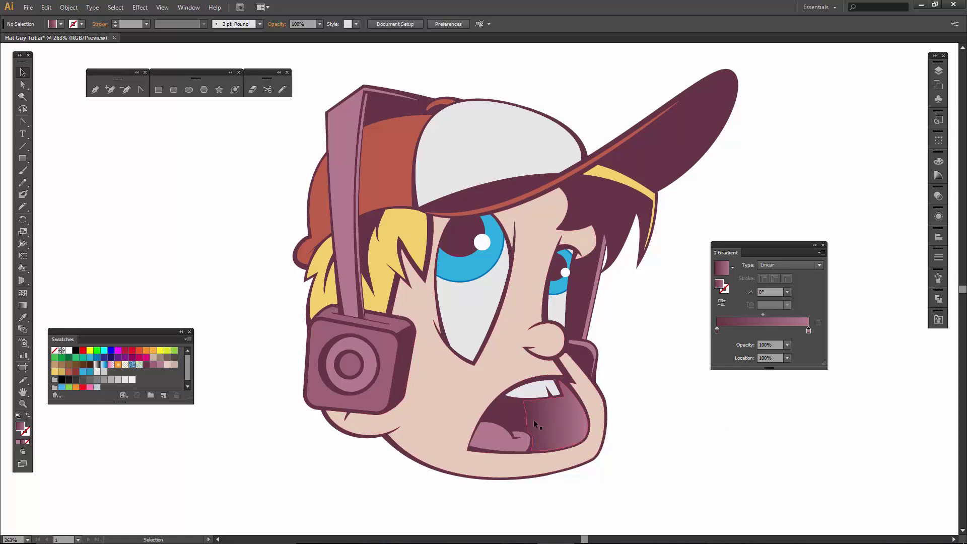
Step: Apply a radial gradient to the tongue, running from the light mauve swatch to a slightly darker mauve
click(494, 442)
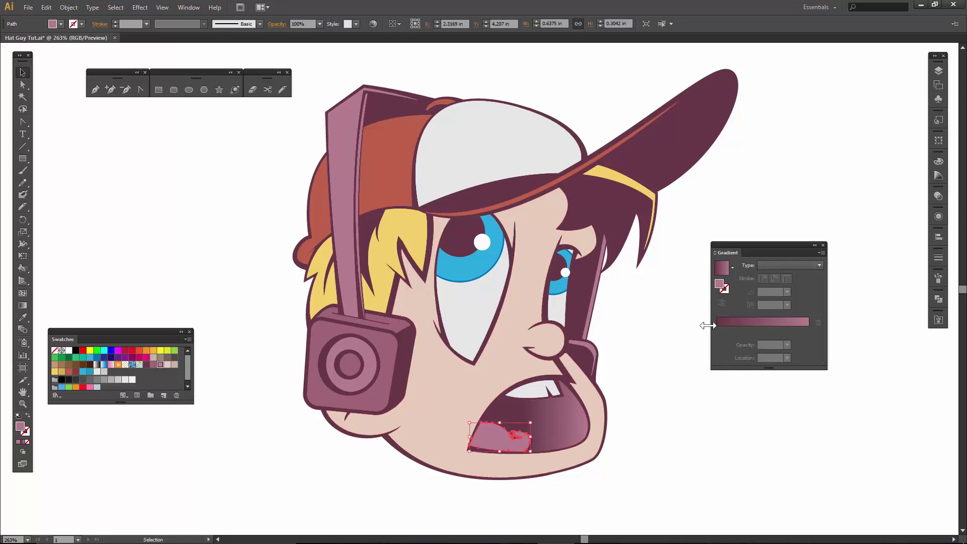
click(770, 265)
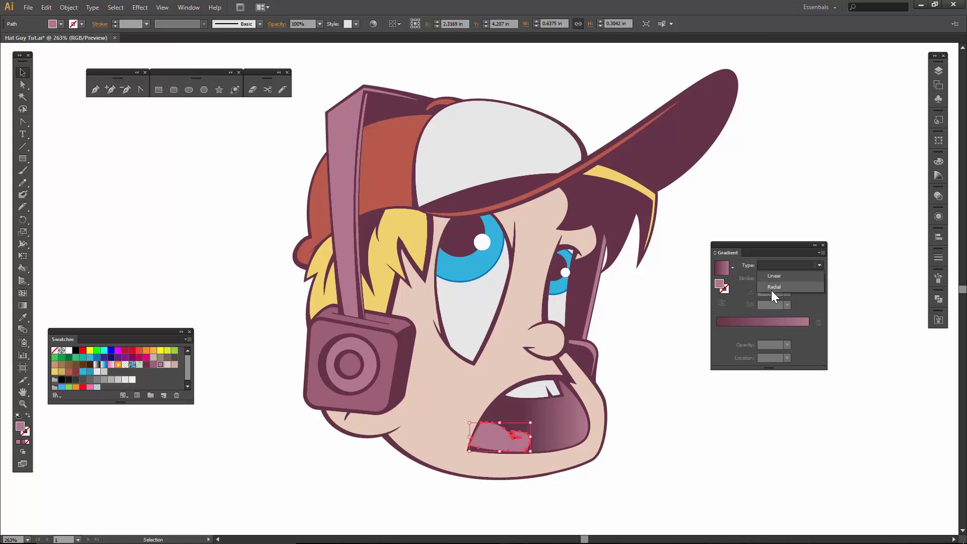
click(772, 287)
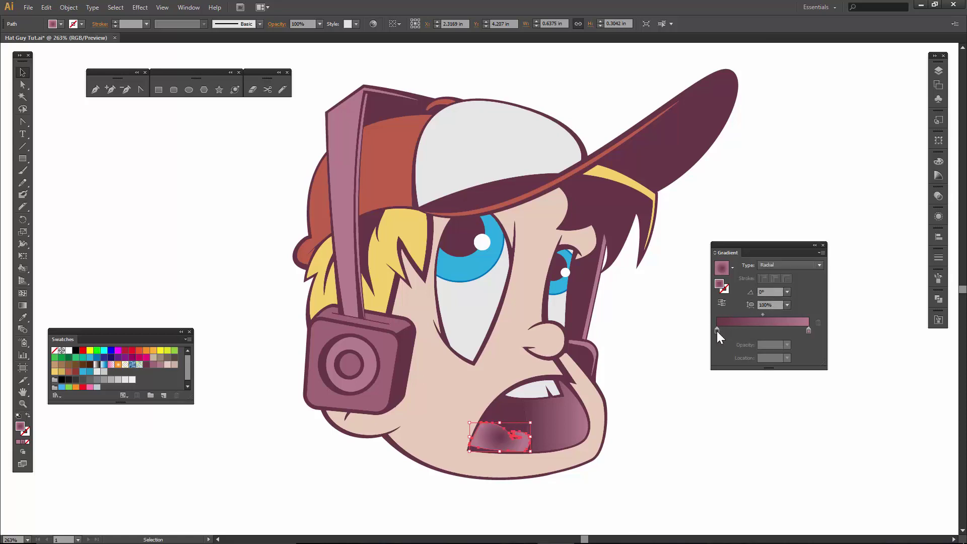
double_click(718, 331)
click(762, 376)
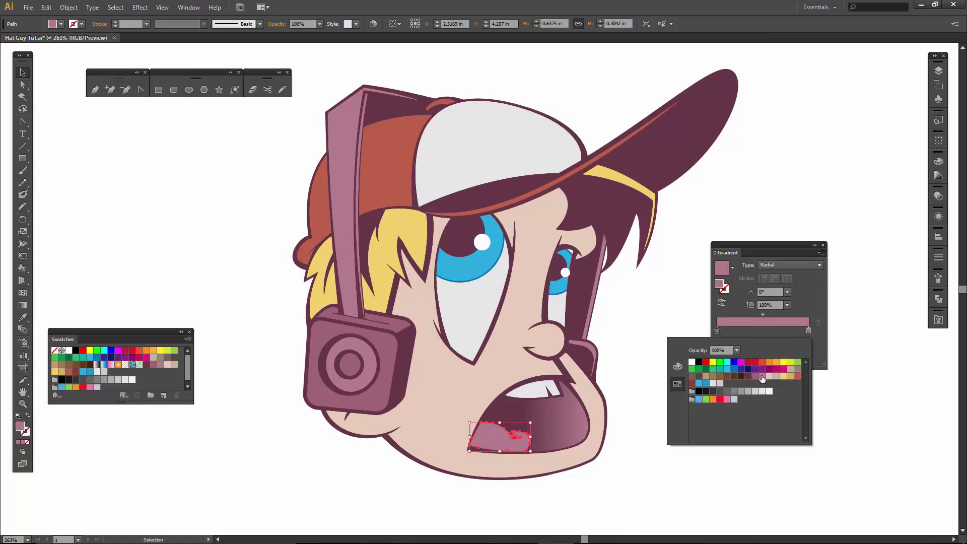
click(808, 330)
double_click(808, 331)
Step: Apply a linear gradient to the face skin, set its starting stop to the light skin-tone swatch and move the midpoint to about 32%
click(513, 356)
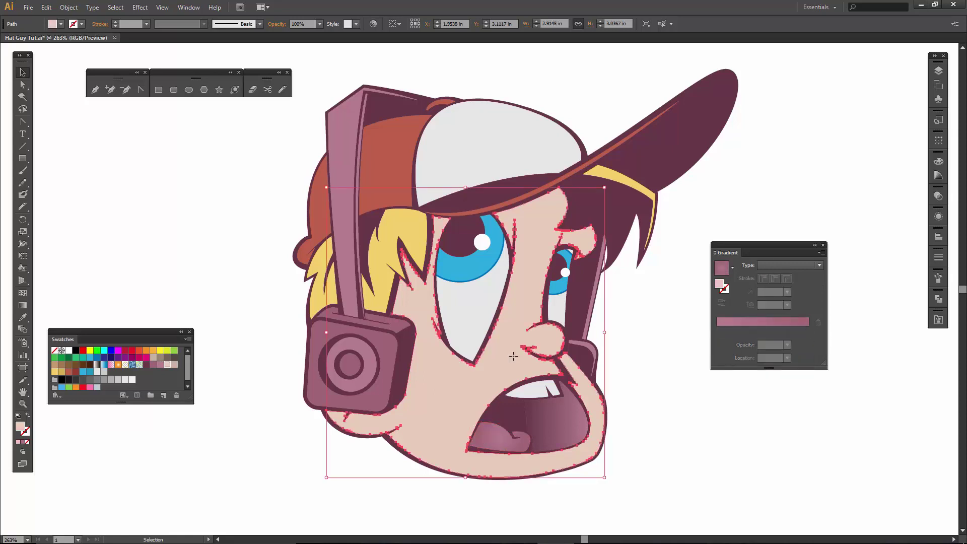
click(783, 267)
click(778, 278)
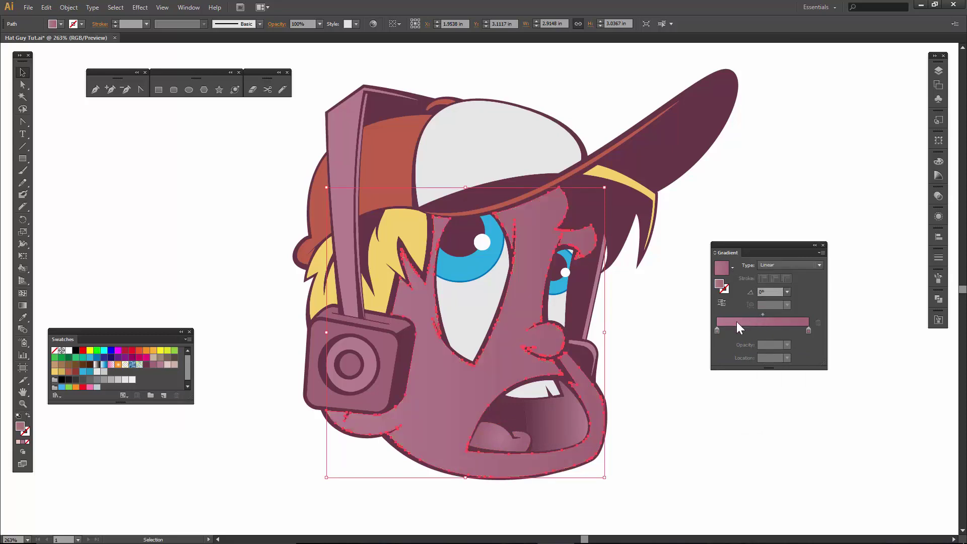
double_click(717, 330)
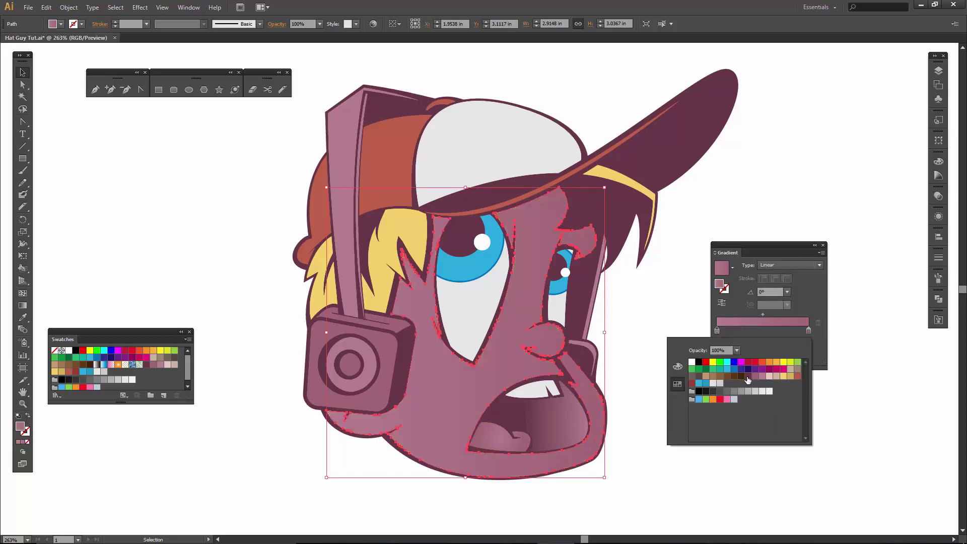
click(776, 376)
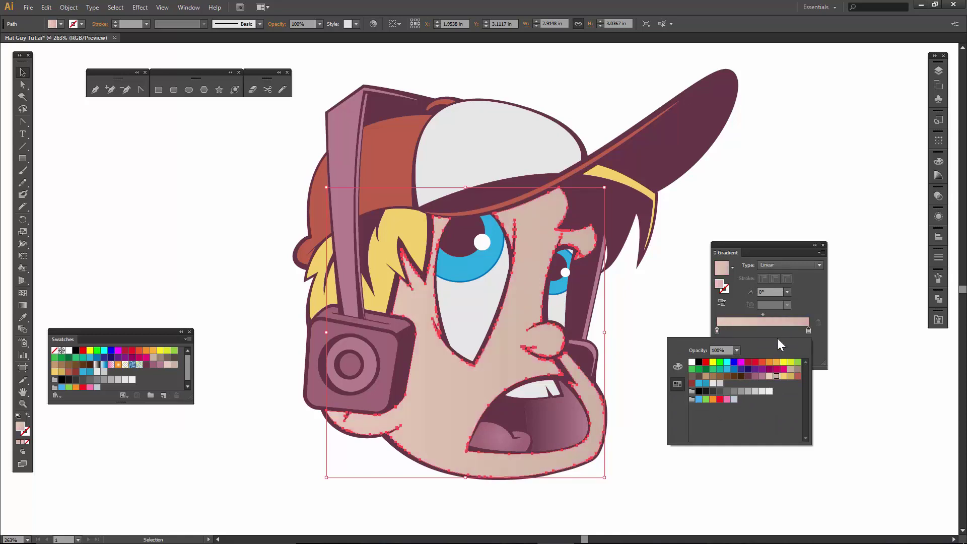
click(761, 314)
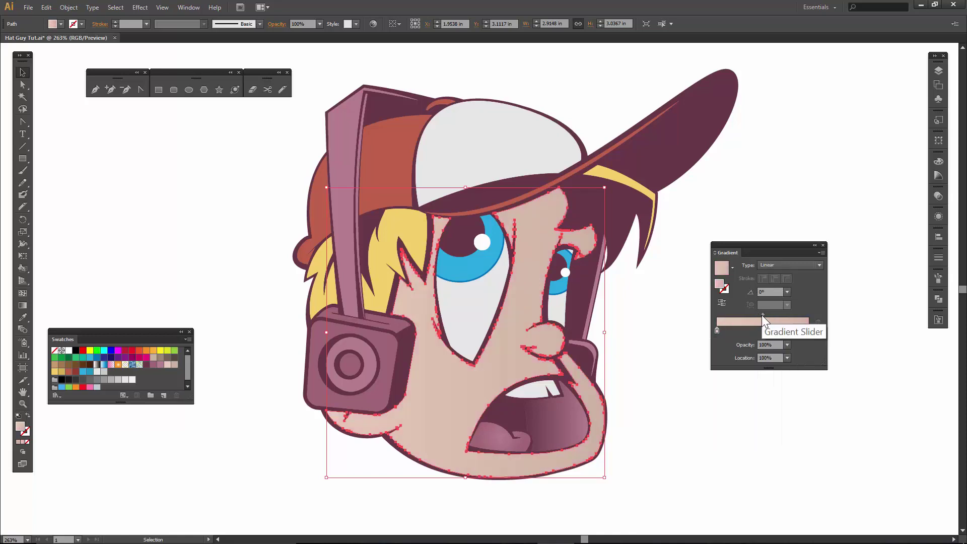
drag(762, 315, 746, 314)
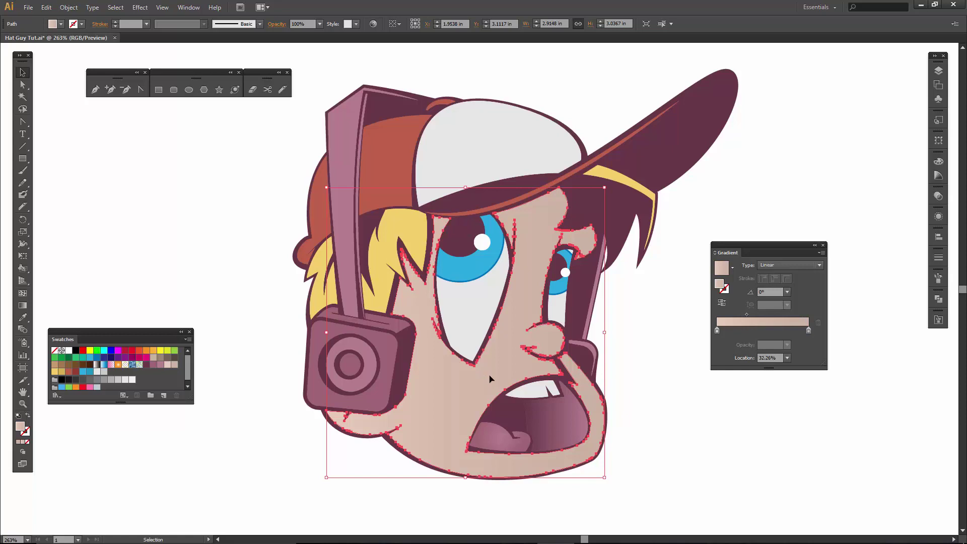
Step: Set both colour stops of the face gradient to 50% opacity
double_click(717, 330)
click(737, 351)
click(742, 416)
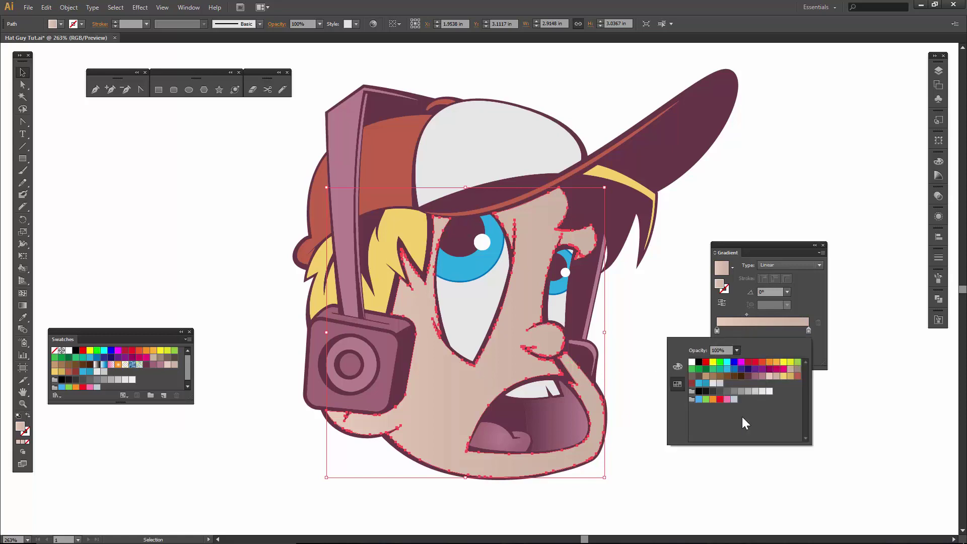
click(808, 330)
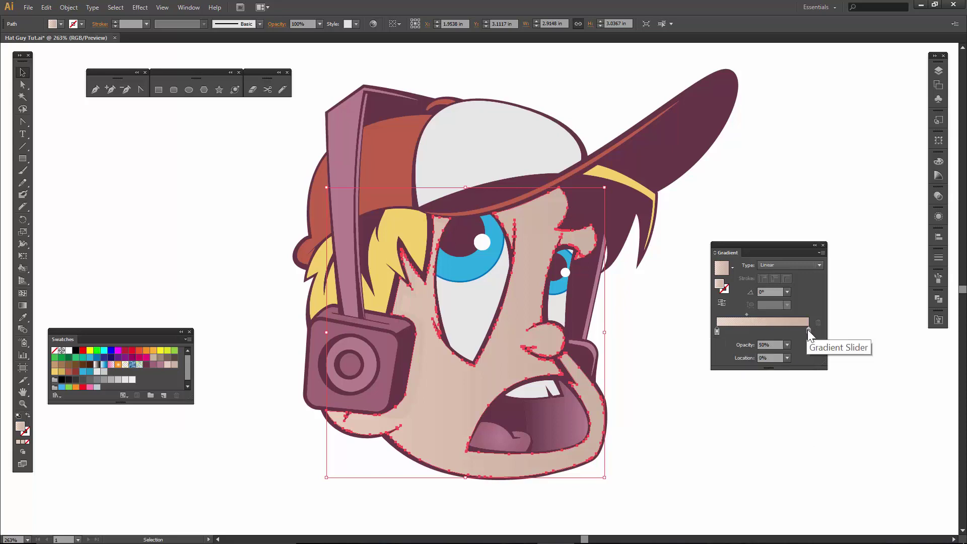
click(787, 345)
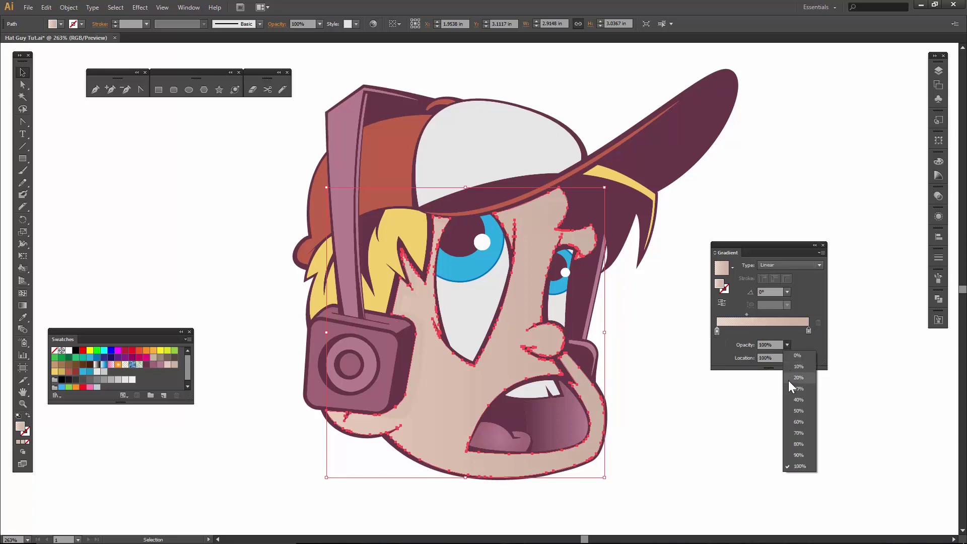
click(796, 411)
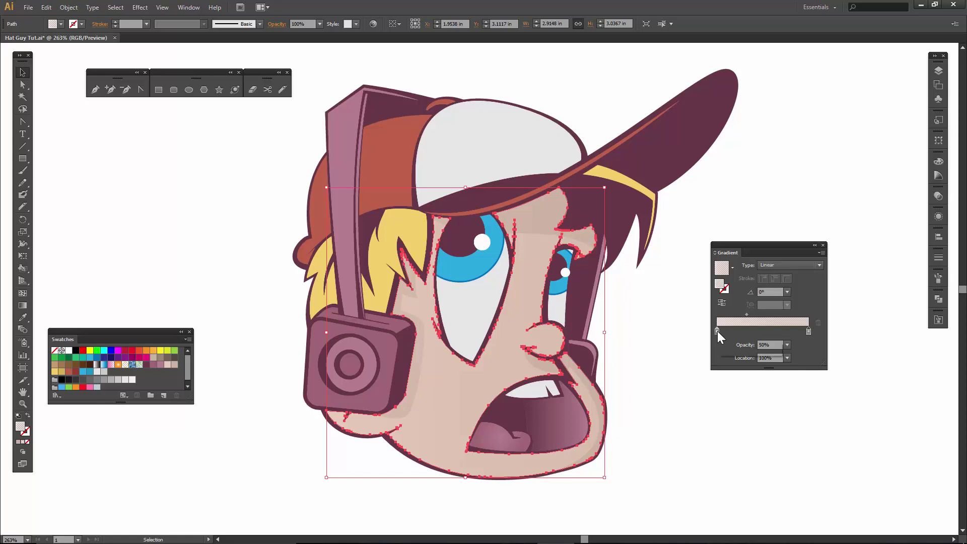
Step: Redirect the face gradient diagonally with the Gradient tool, from the hair in front of the headphone past the chin at about -42°
click(23, 305)
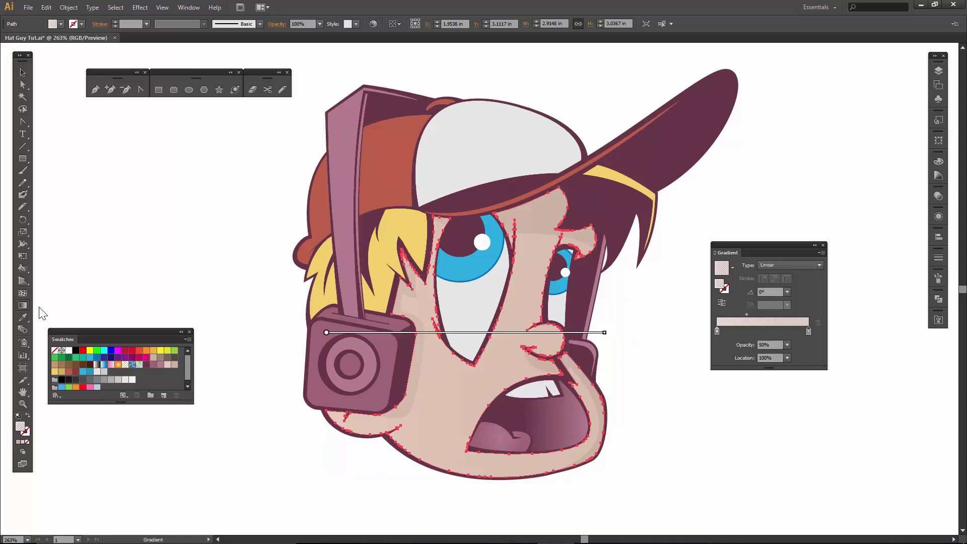
mouse_move(594, 335)
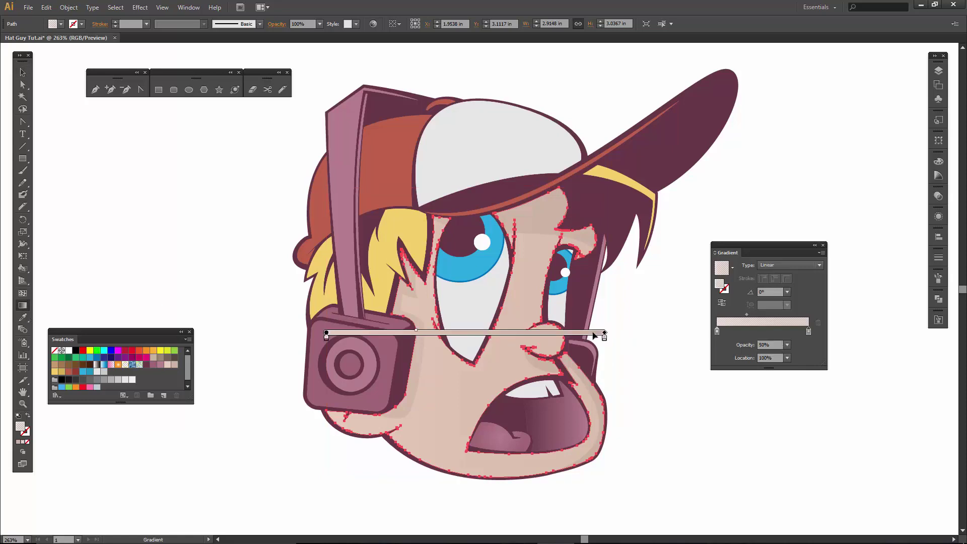
drag(596, 248, 414, 442)
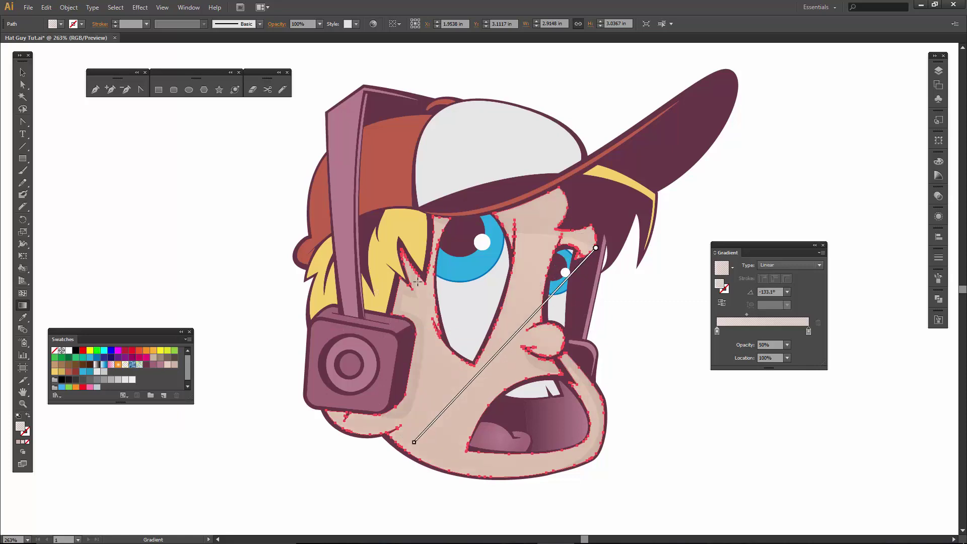
drag(393, 256, 636, 475)
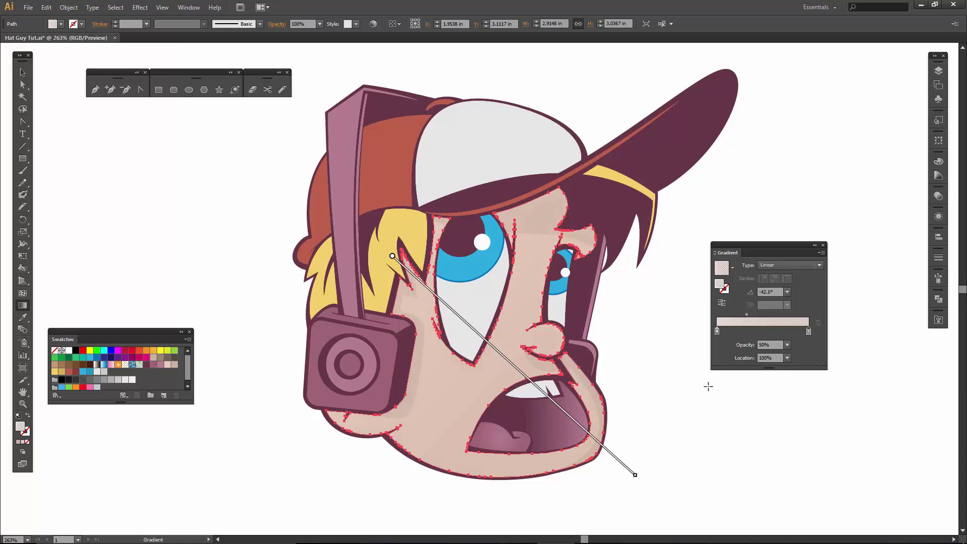
Step: Set the face gradient's starting stop to 20% opacity and shorten the gradient so it ends at the jaw's edge
click(716, 331)
click(788, 345)
click(799, 379)
drag(635, 475, 606, 447)
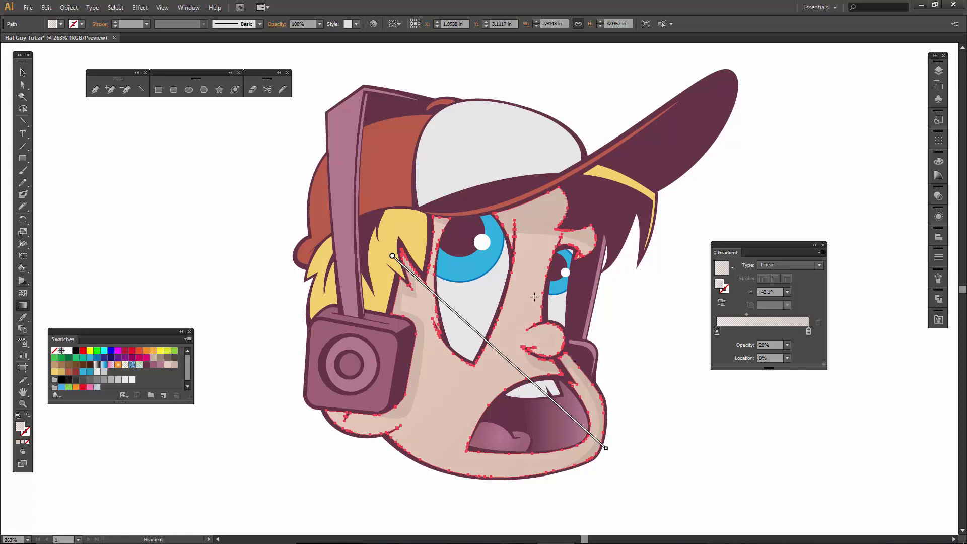
Step: Apply a radial gradient to both blue irises together and set its starting colour stop to the cyan swatch
key(v)
click(496, 264)
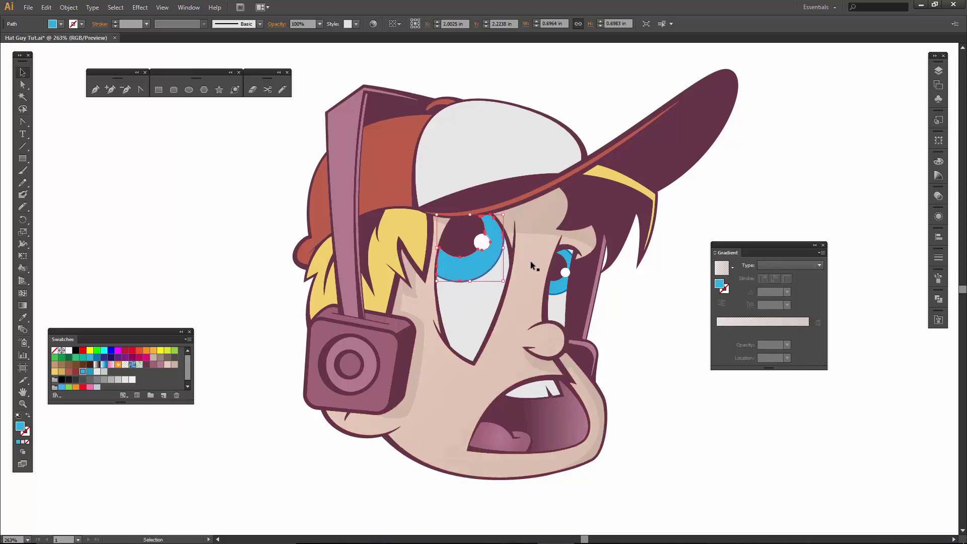
shift+click(561, 291)
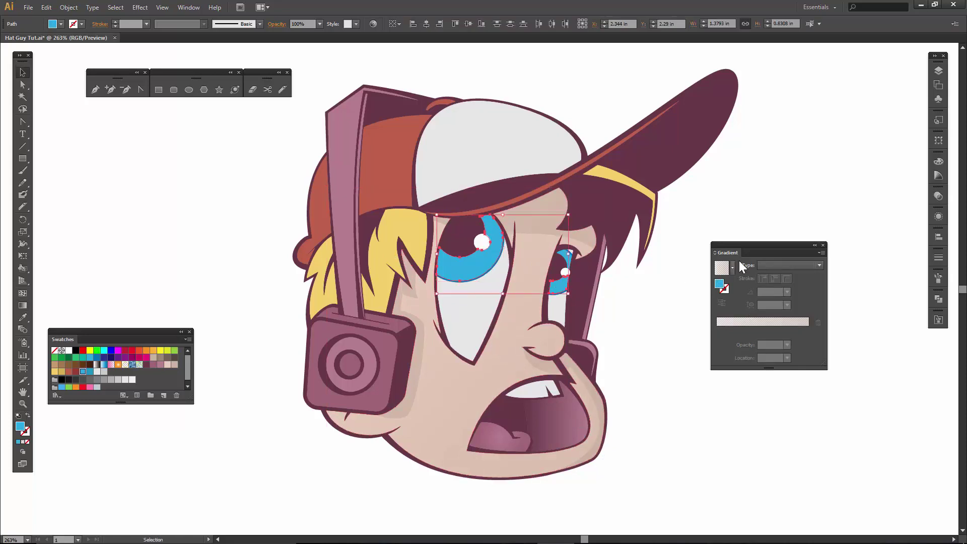
click(769, 265)
click(771, 286)
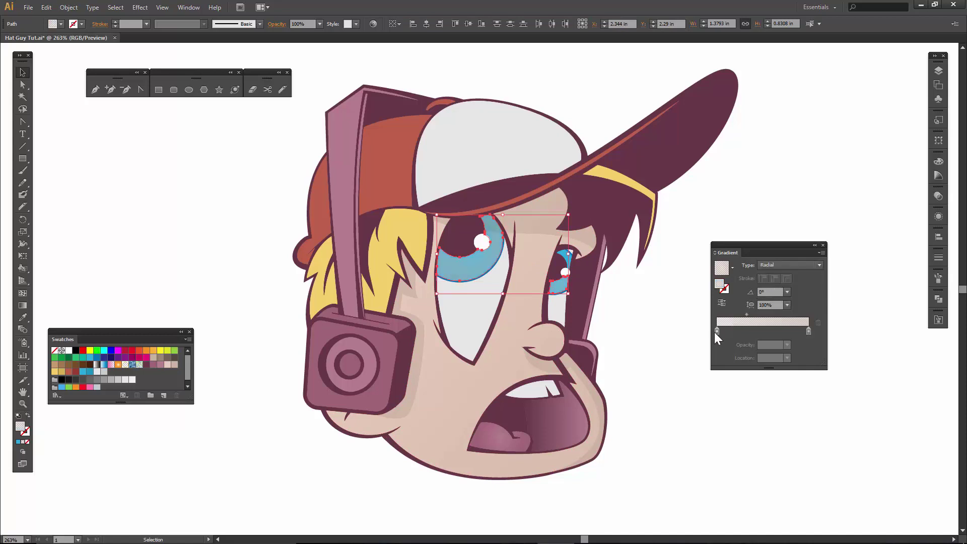
double_click(717, 331)
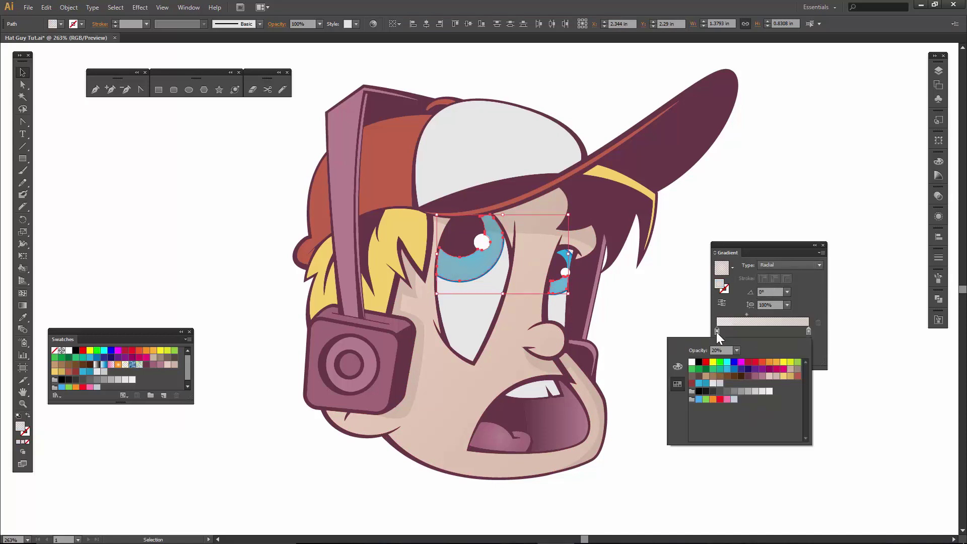
click(728, 362)
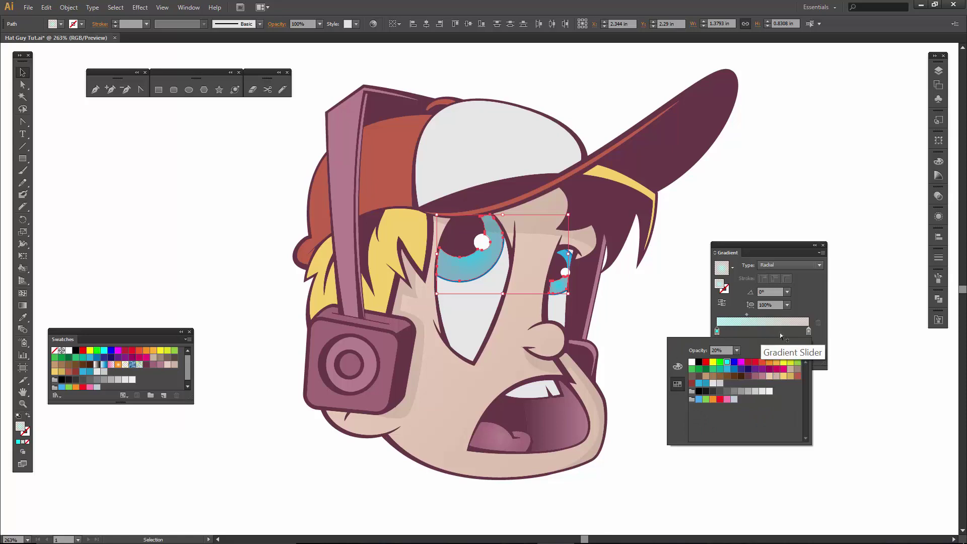
Step: Set the iris gradient's end stop to the R=0 G=113 B=188 blue swatch and move the midpoint to about 58%
click(809, 330)
double_click(809, 330)
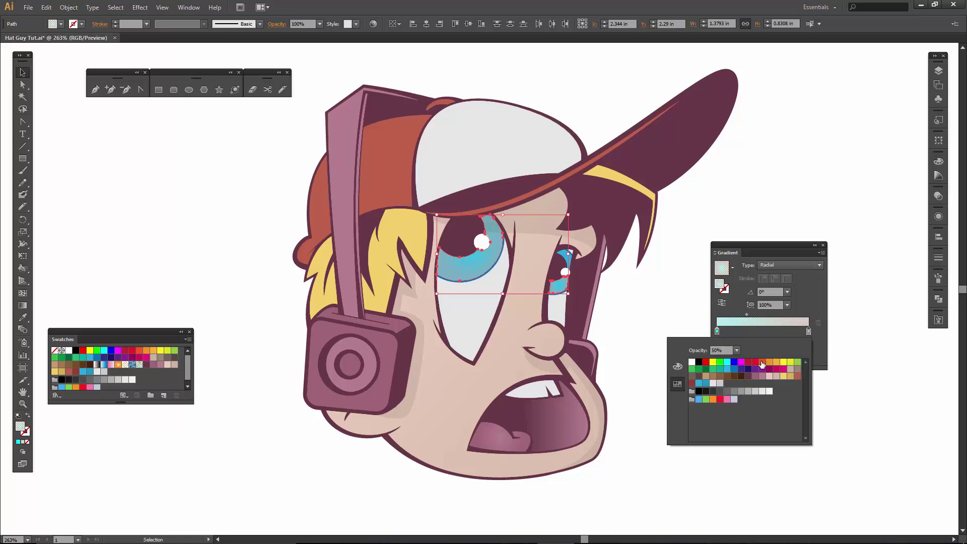
click(734, 370)
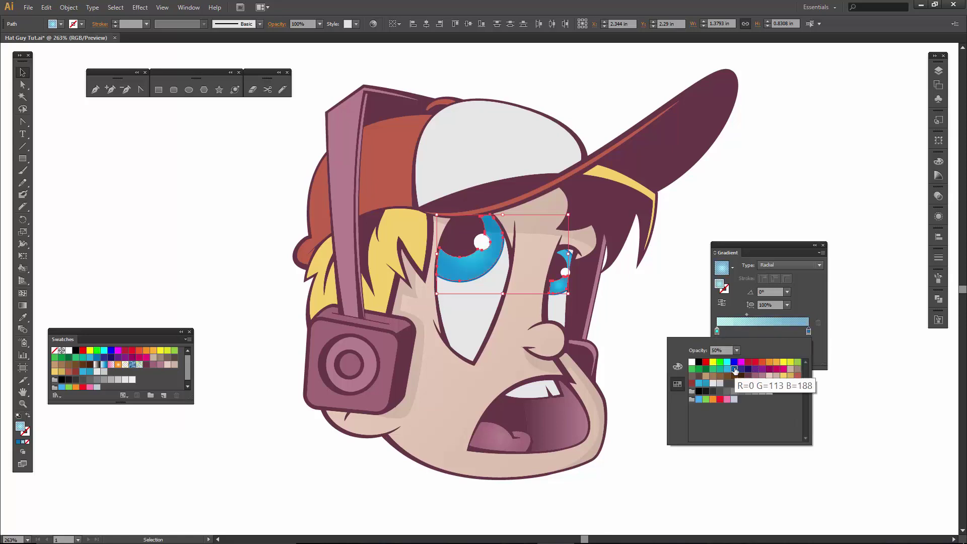
click(749, 317)
drag(747, 315, 769, 317)
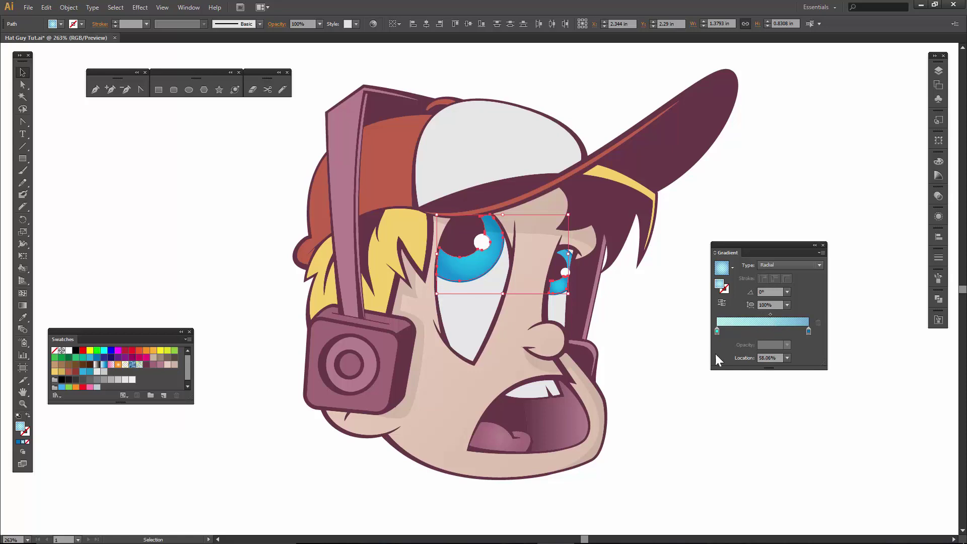
Step: Apply a linear gradient to the cap's white front panel, running from white to the R=204 G=204 B=204 grey swatch
click(506, 134)
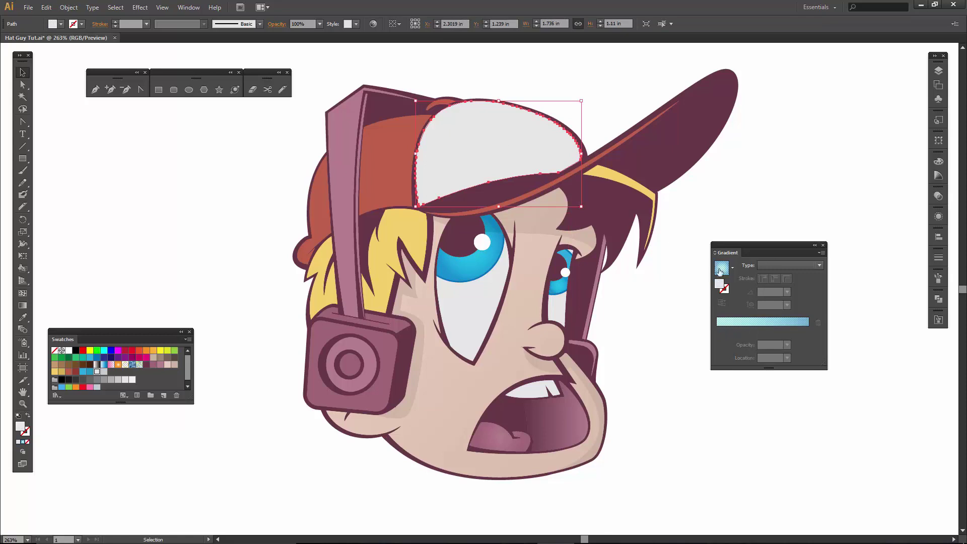
click(775, 263)
click(778, 274)
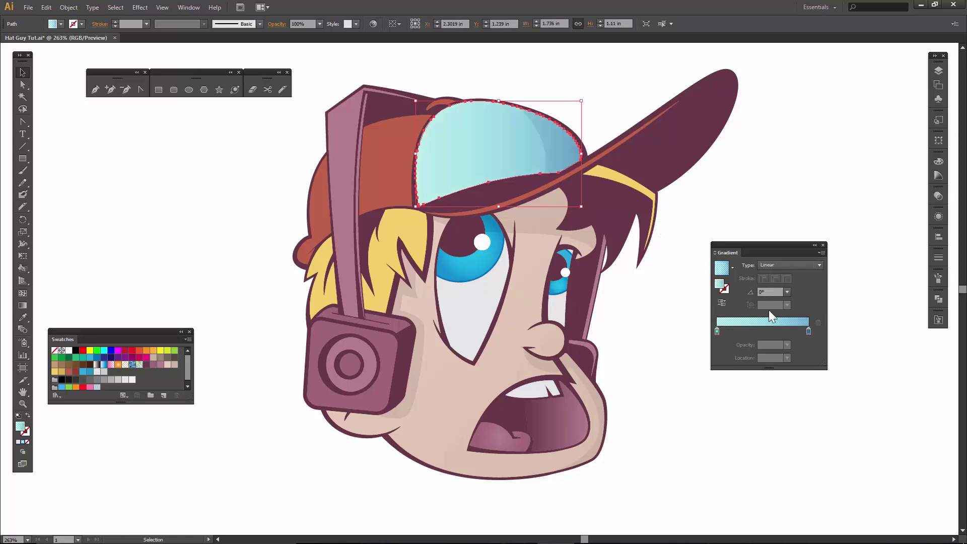
double_click(717, 330)
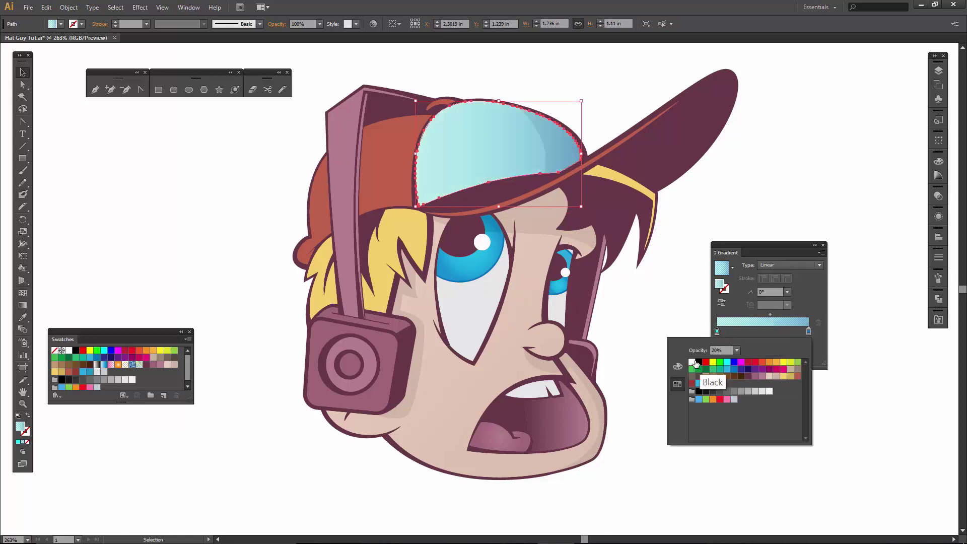
click(692, 362)
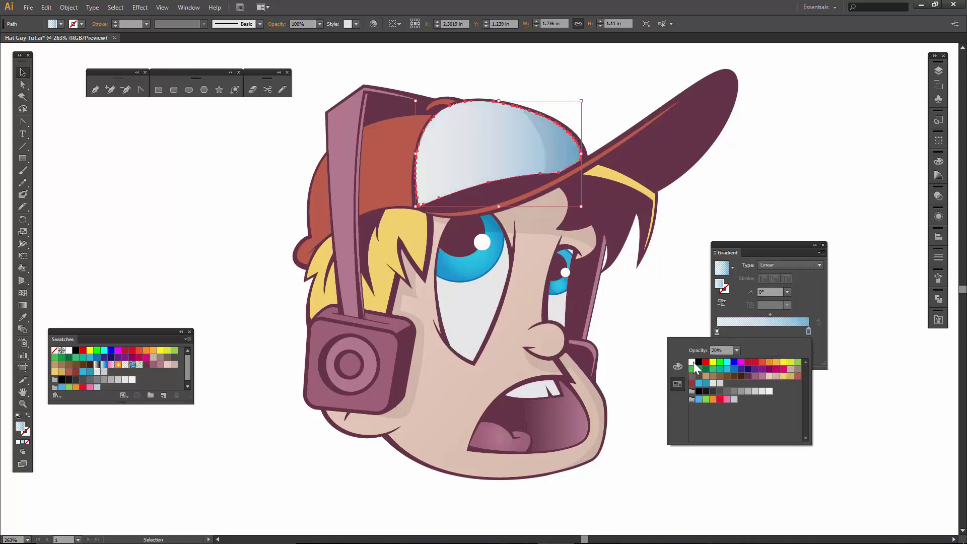
click(808, 333)
double_click(809, 332)
click(720, 384)
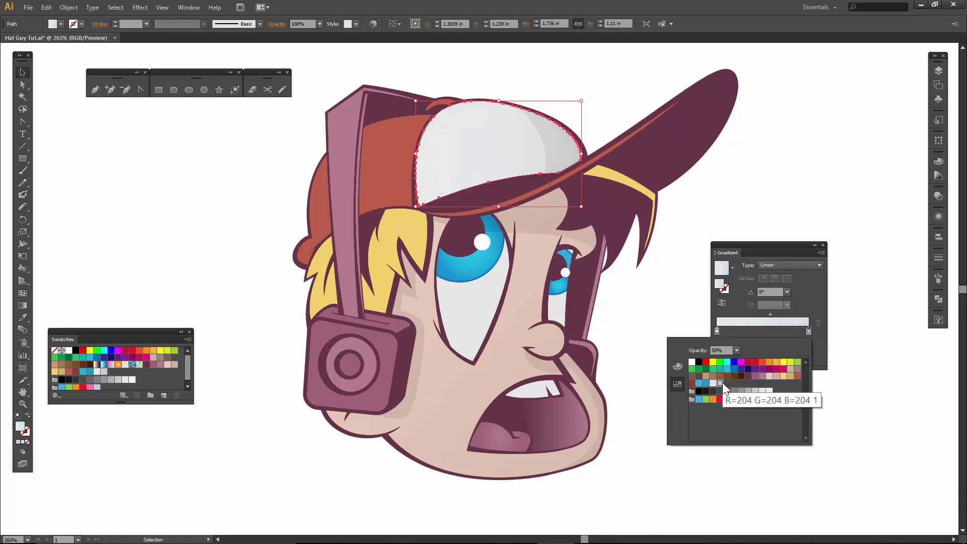
Step: Change the cap panel's gradient to radial and set its starting stop to 80% opacity at a location of 16.67%
click(765, 265)
click(766, 265)
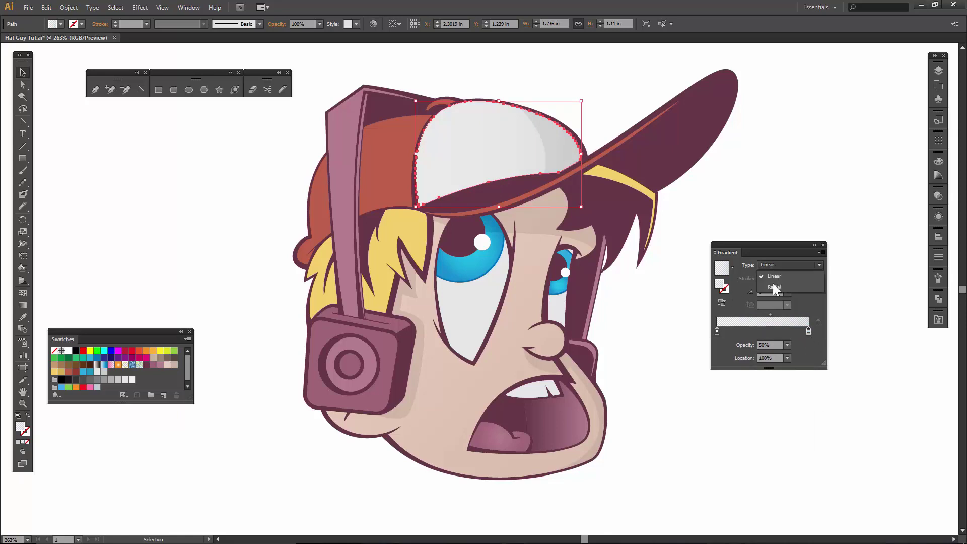
click(774, 286)
click(787, 344)
click(796, 440)
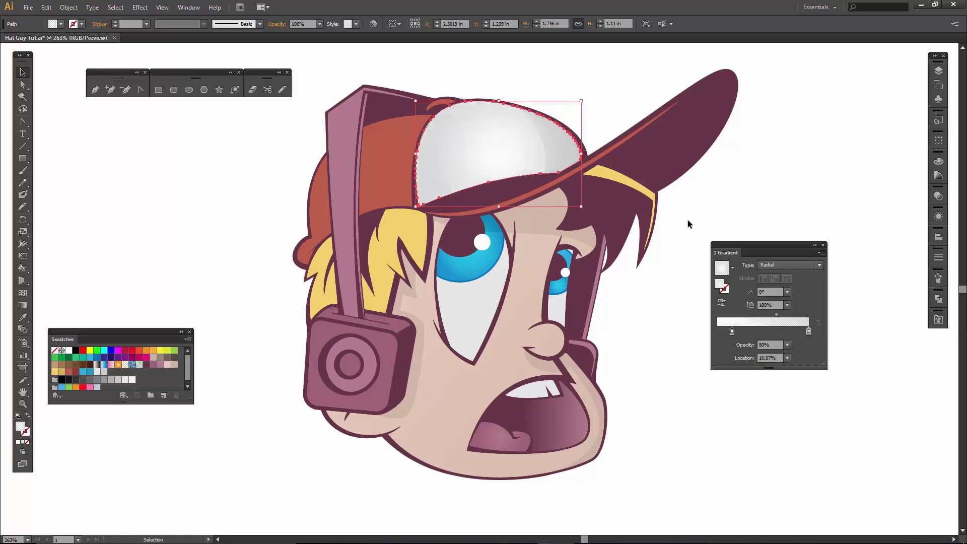
Step: Shift the centre of the cap panel's radial gradient up and toward the back of the cap with the Gradient tool
click(22, 305)
mouse_move(501, 152)
drag(497, 156, 468, 132)
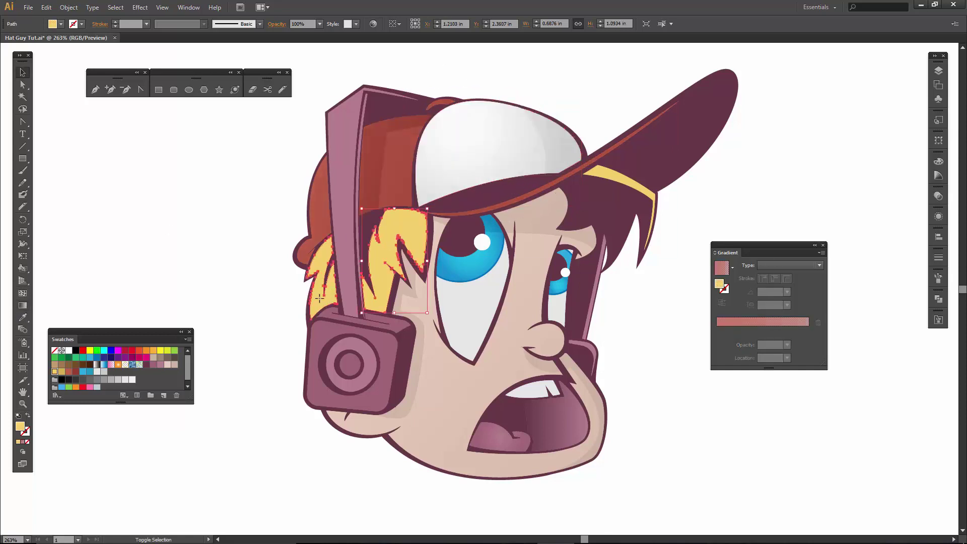
Step: Apply a linear gradient to the three yellow hair shapes, with its starting stop set to the light yellow swatch
shift+click(319, 298)
shift+click(613, 180)
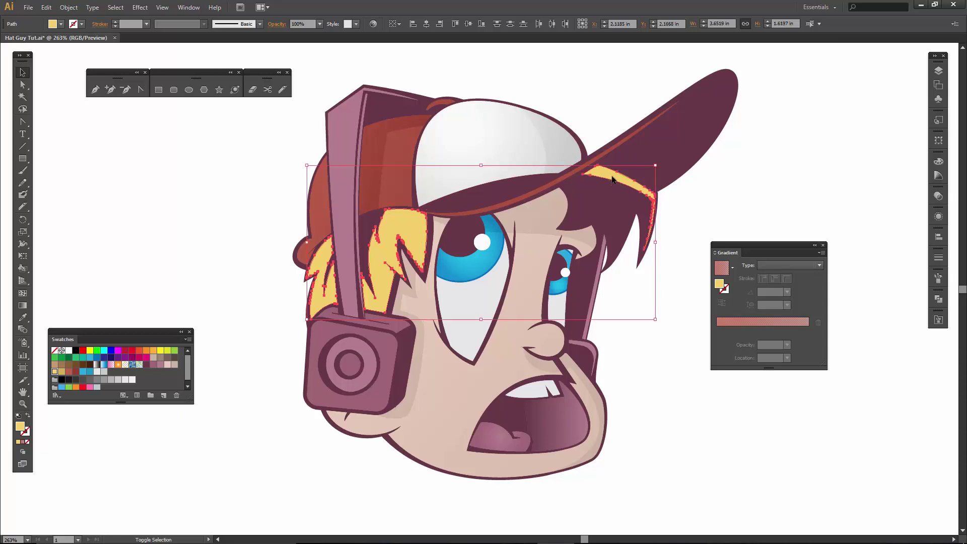
click(725, 269)
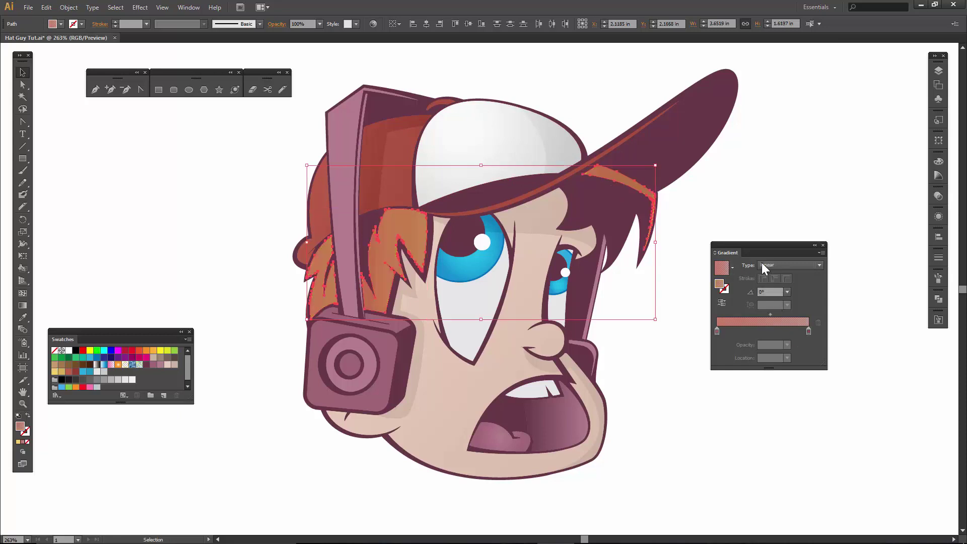
double_click(717, 332)
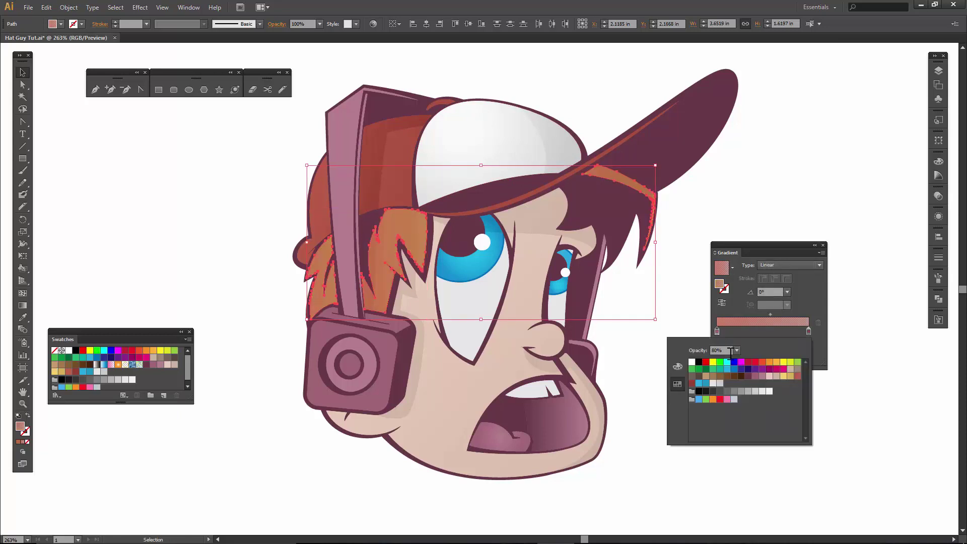
click(781, 379)
Step: Combine the three yellow hair shapes into one compound path so they share a single gradient
key(ctrl+shift+a)
click(317, 298)
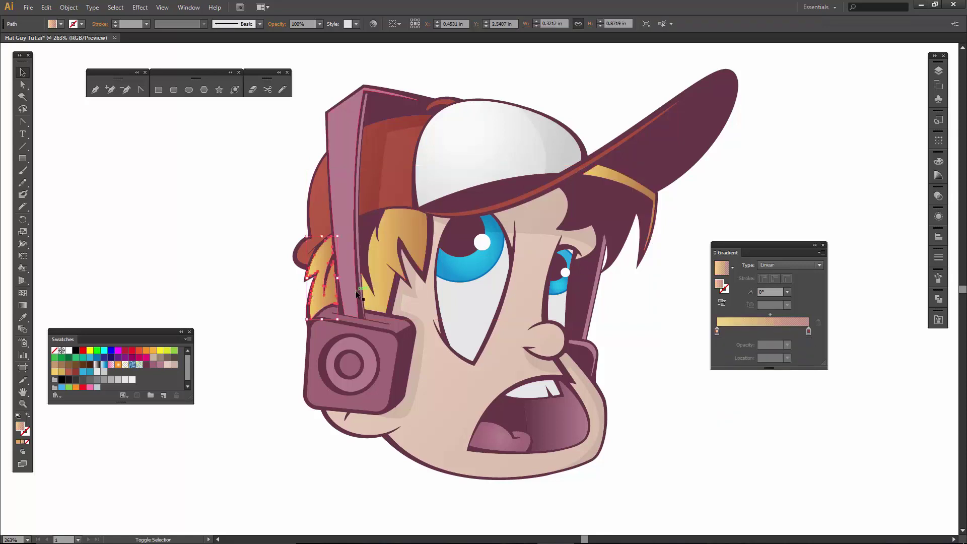
shift+click(379, 259)
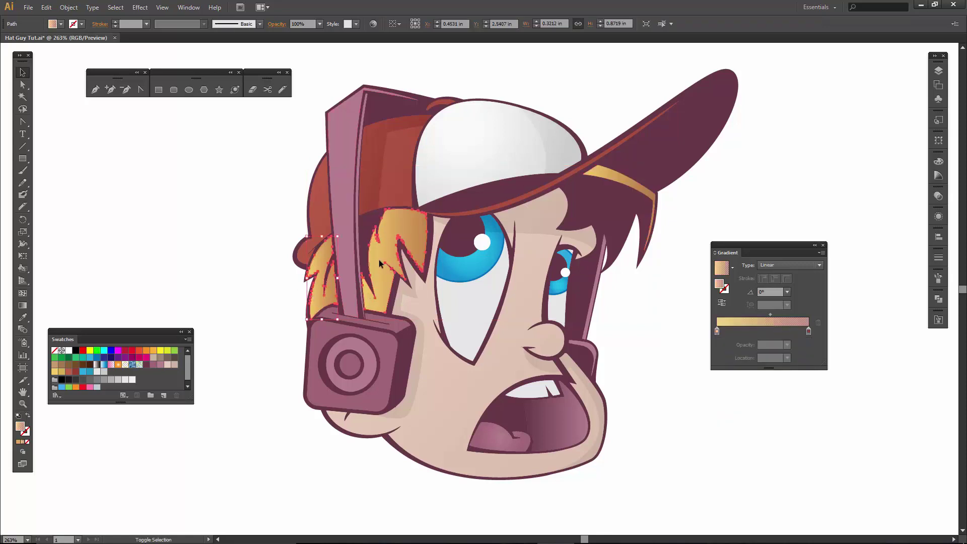
shift+click(608, 172)
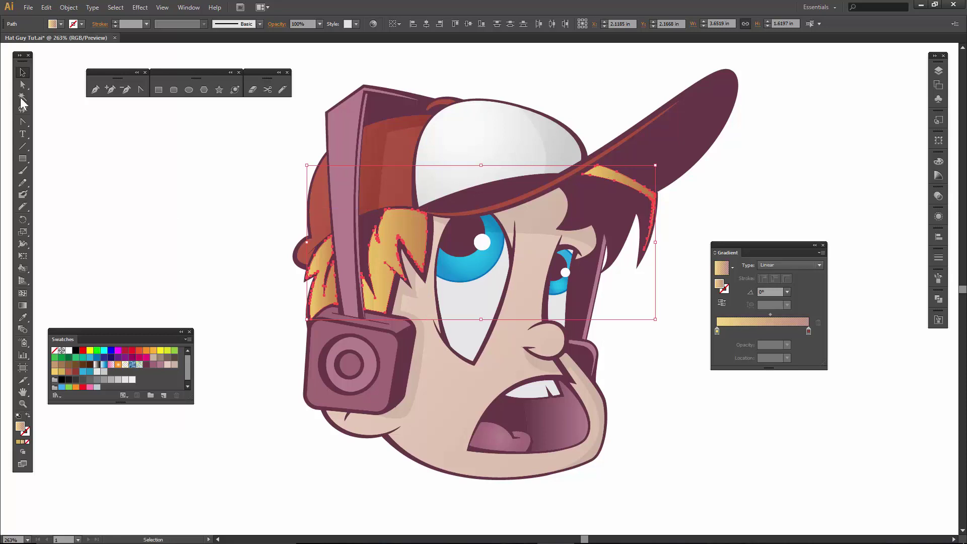
click(69, 7)
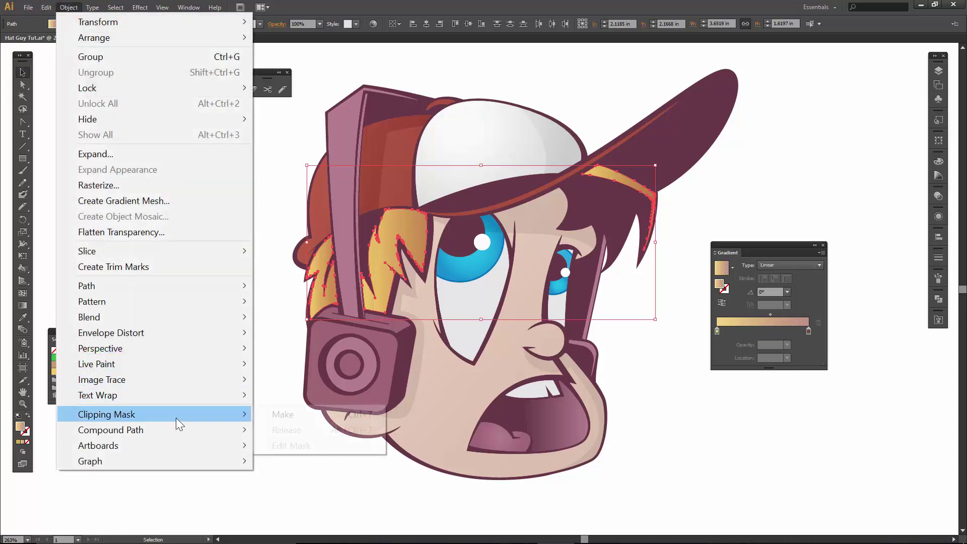
mouse_move(174, 432)
click(276, 430)
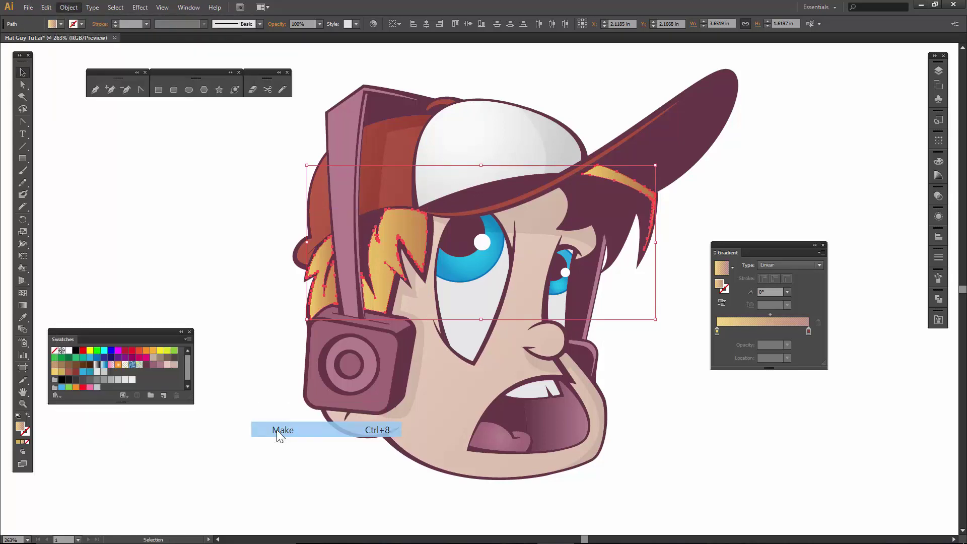
Step: Set the hair gradient's end stop to the golden yellow swatch and shift its midpoint to about 32%
double_click(808, 332)
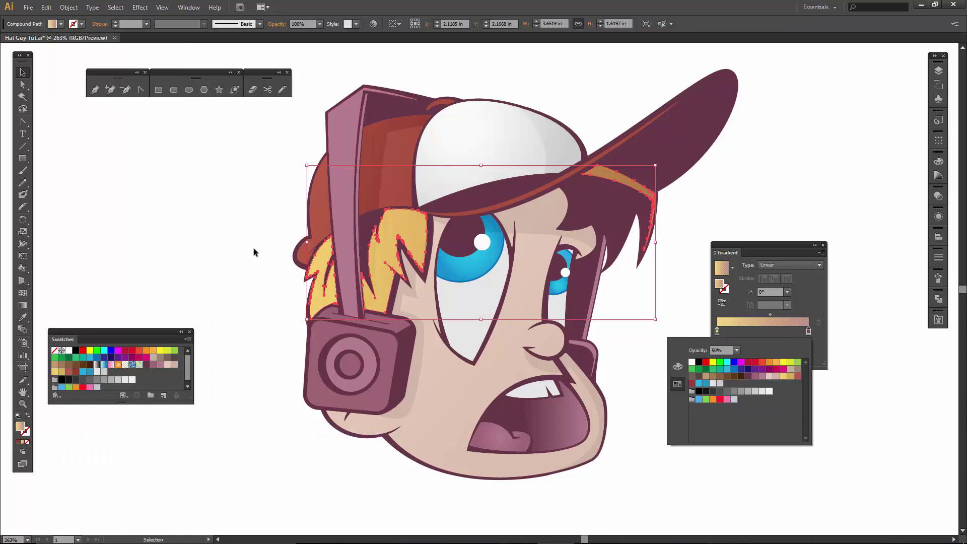
click(791, 377)
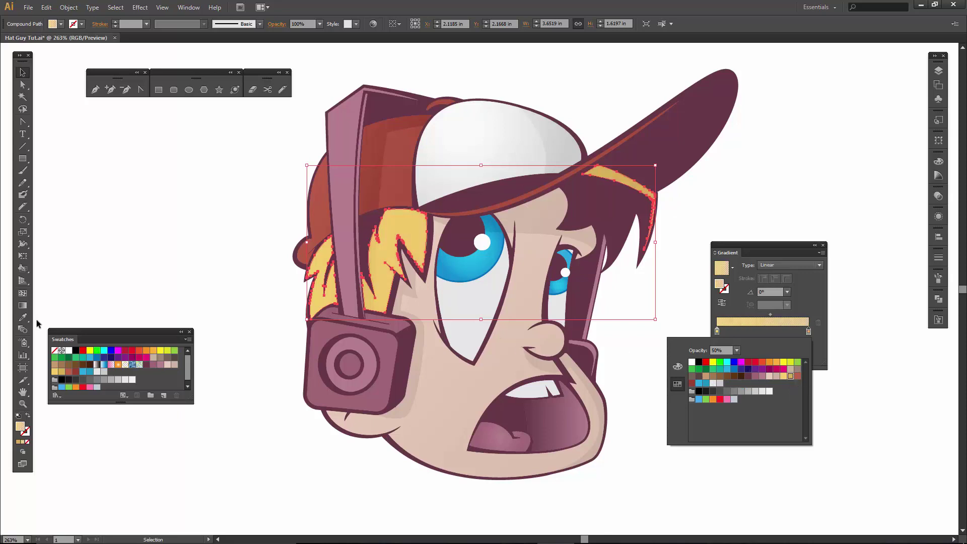
click(23, 306)
click(22, 304)
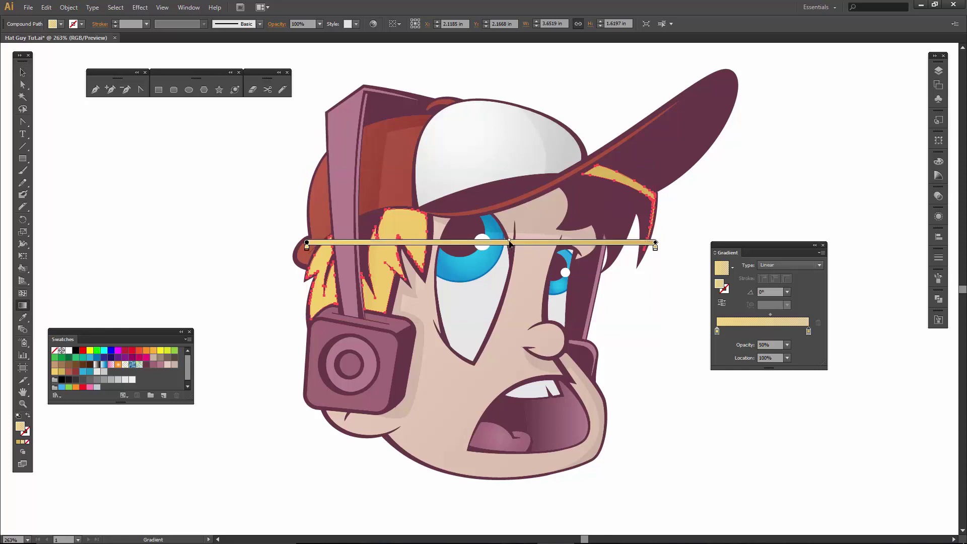
drag(510, 243, 418, 241)
Step: Tilt the hair gradient to about 9.7° so it ends near the front hair, and set its end stop's opacity to 40%
mouse_move(655, 243)
mouse_down()
mouse_move(582, 242)
mouse_move(583, 223)
mouse_up()
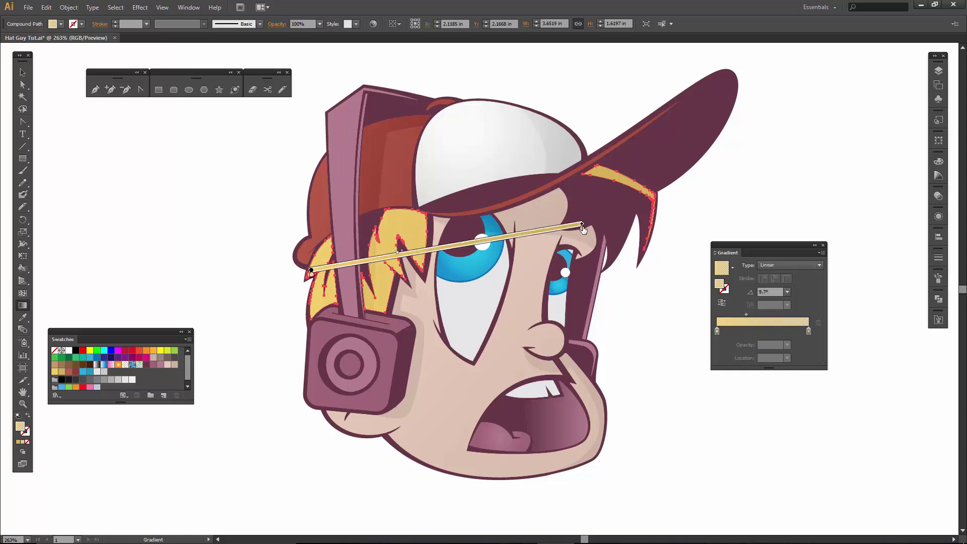
drag(585, 225, 637, 214)
click(809, 330)
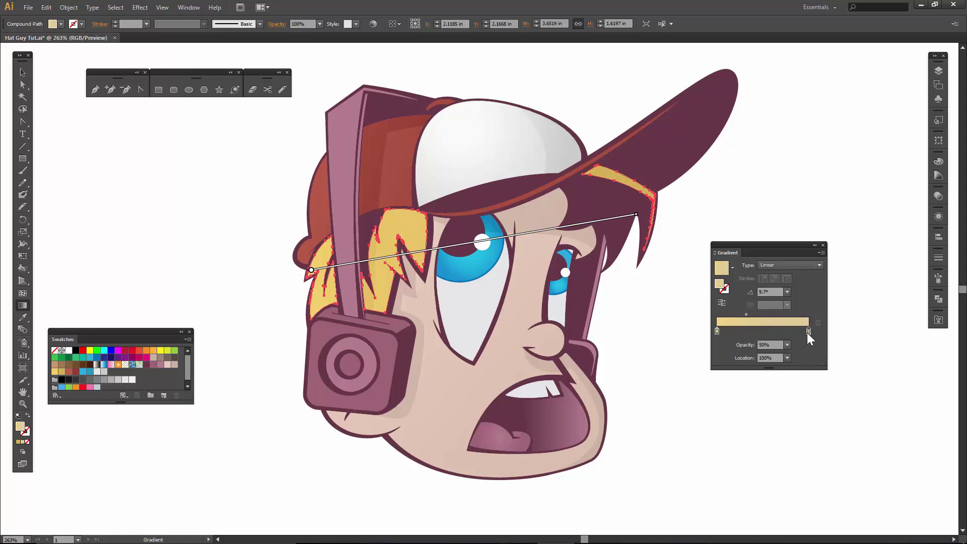
click(788, 348)
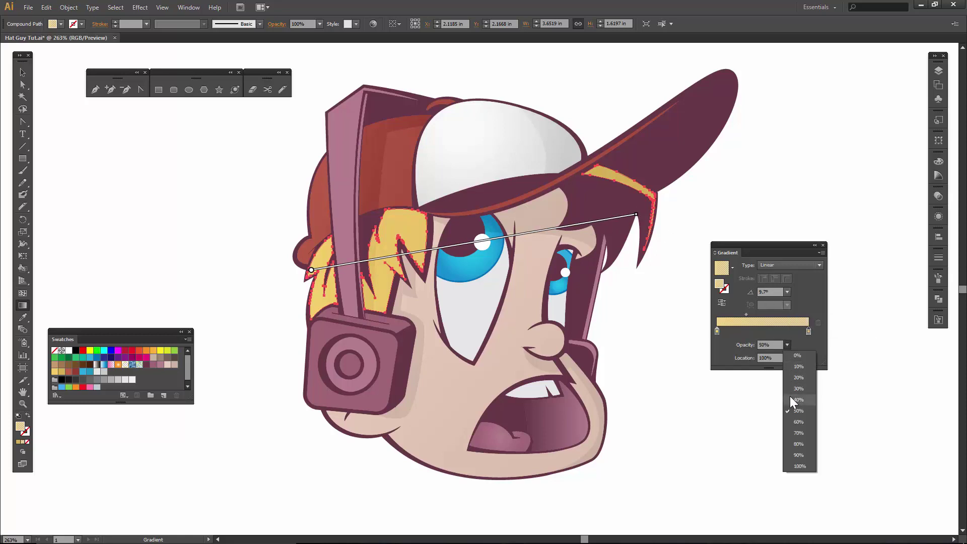
click(792, 400)
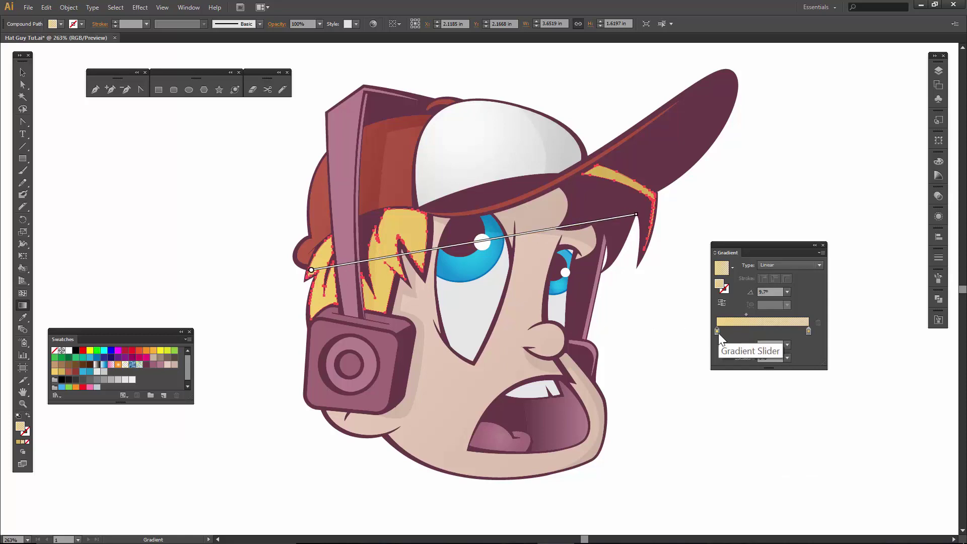
Step: Apply a radial gradient to both eye whites and the teeth
key(v)
click(506, 311)
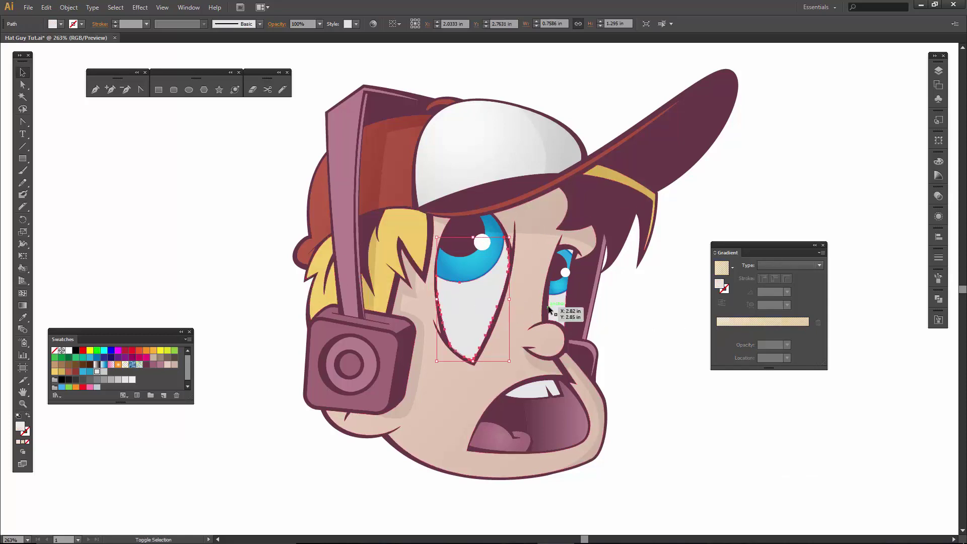
shift+click(553, 307)
shift+click(535, 388)
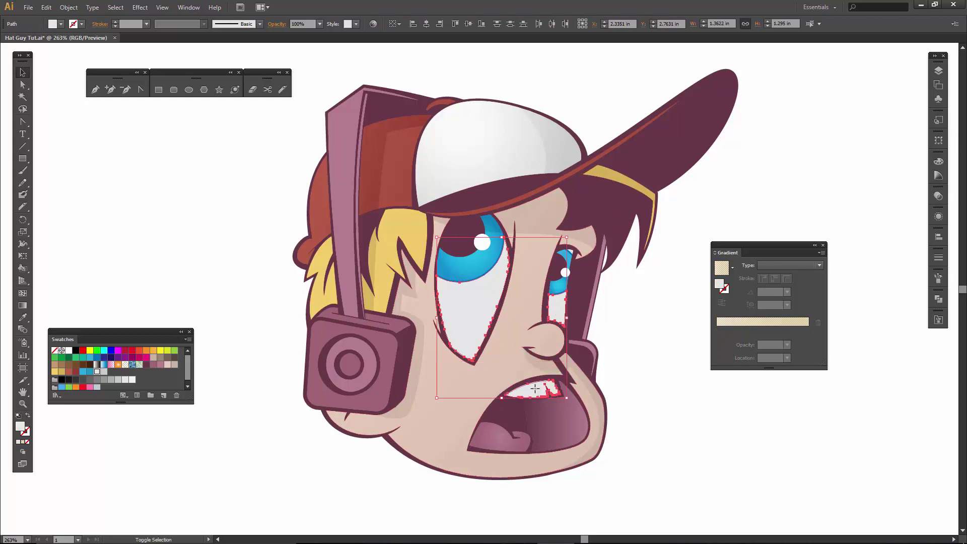
click(722, 268)
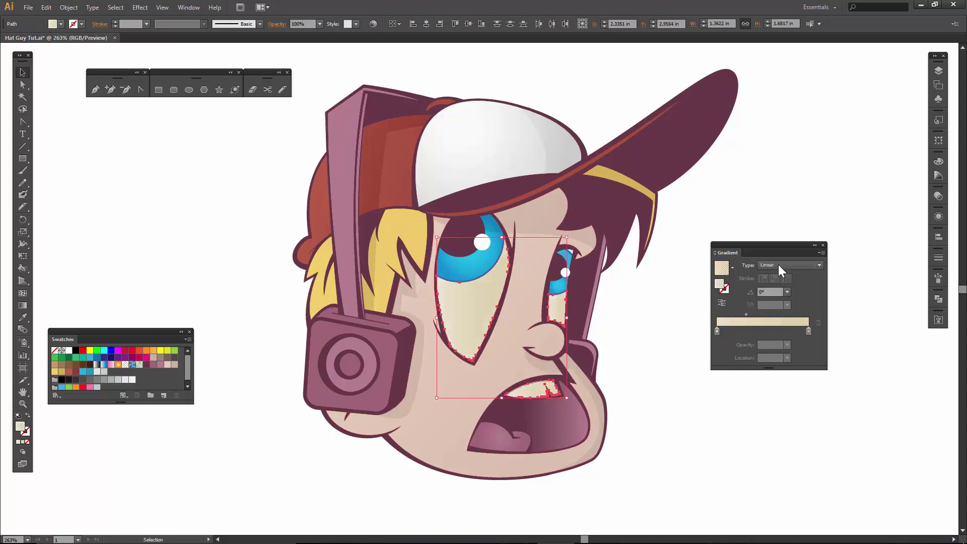
click(778, 264)
click(770, 286)
Step: Run the eye and teeth gradient from white at 100% opacity to light grey, with the midpoint at 60.98%
double_click(716, 332)
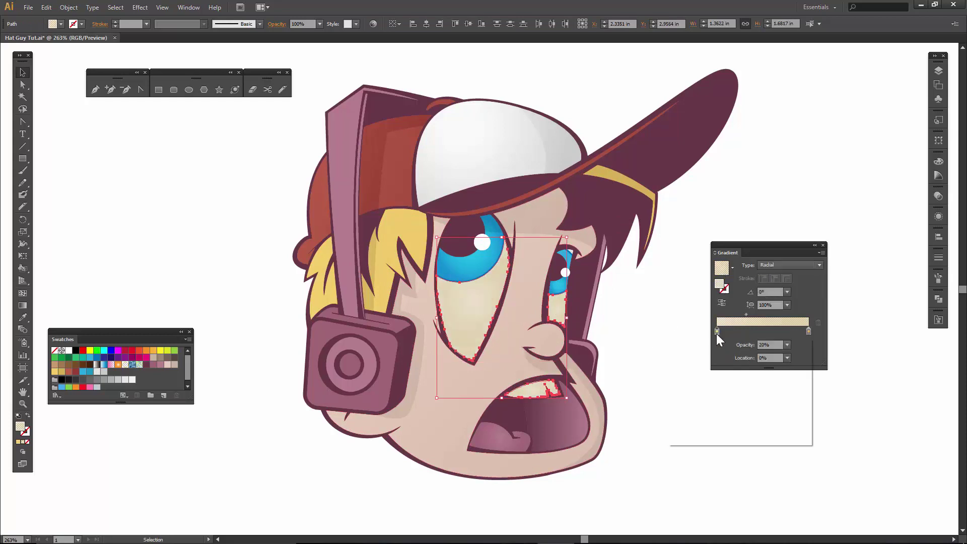
click(692, 362)
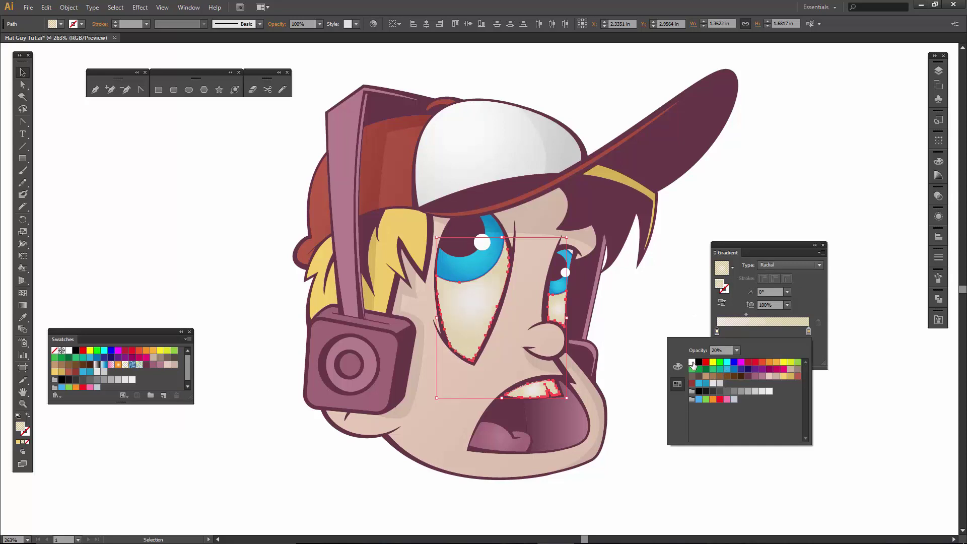
click(737, 351)
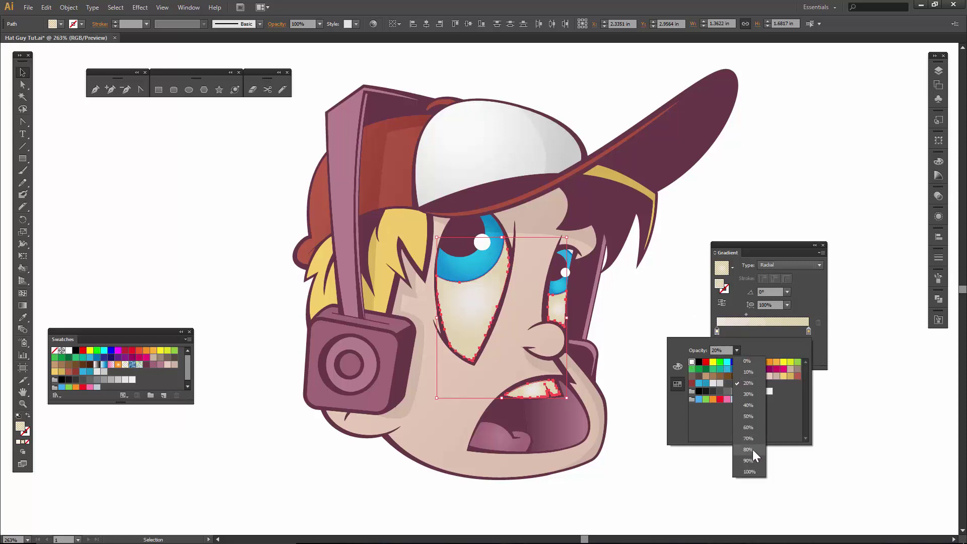
click(749, 472)
drag(746, 314, 767, 314)
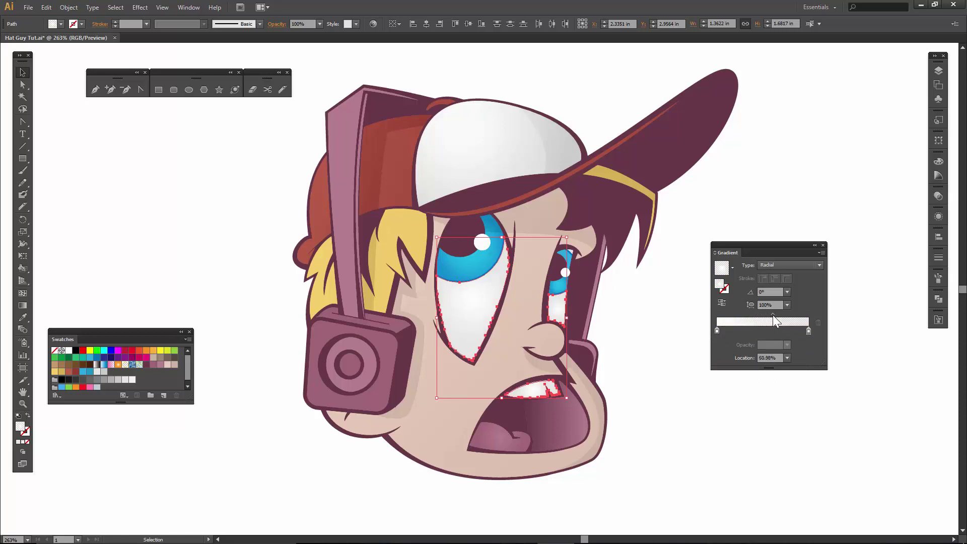
click(93, 166)
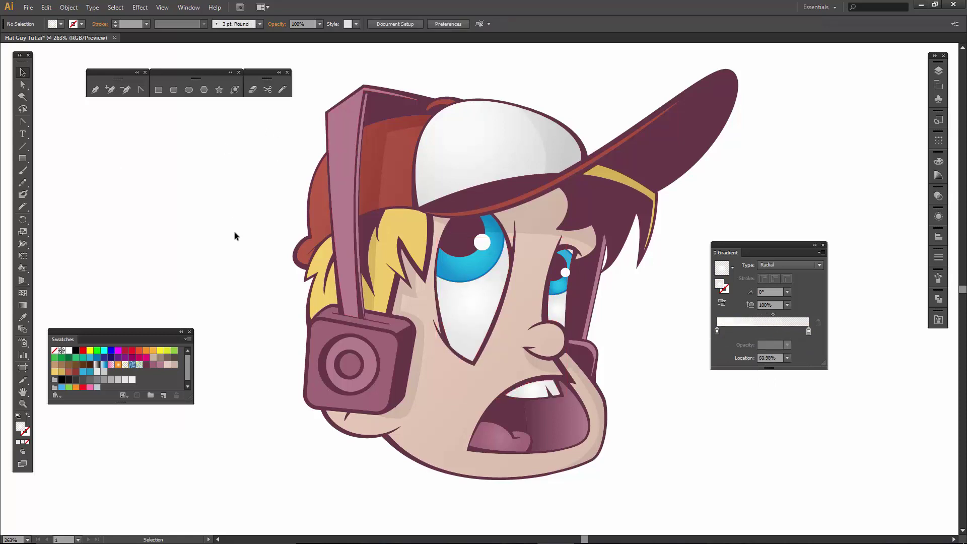
Step: Apply a radial gradient to the lighter headphone shapes, running from the mauve swatch to a darker purple
click(344, 134)
click(744, 321)
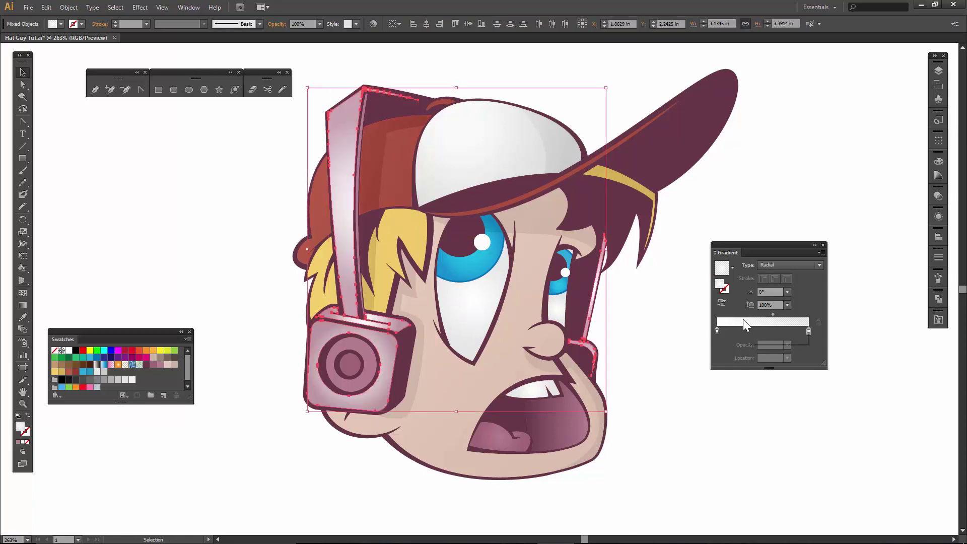
double_click(717, 331)
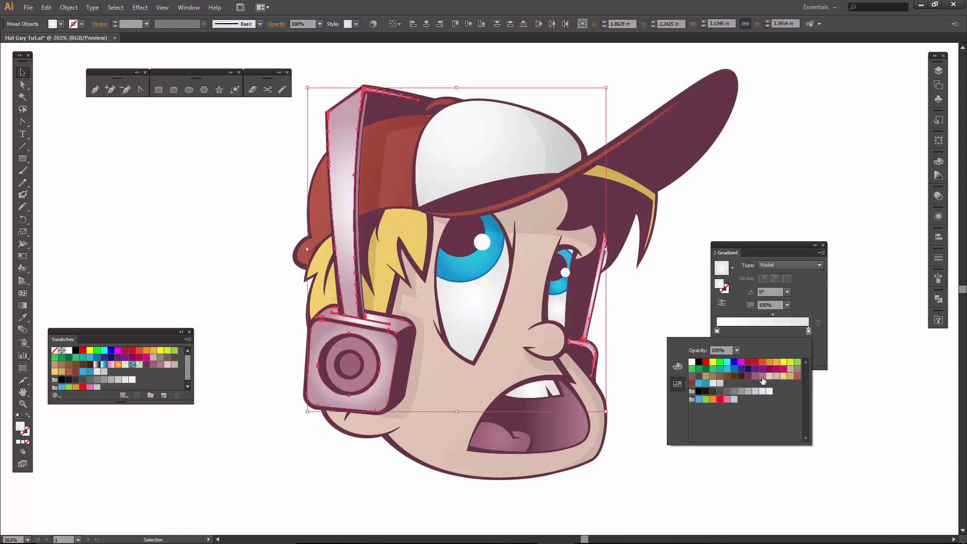
click(763, 379)
click(806, 330)
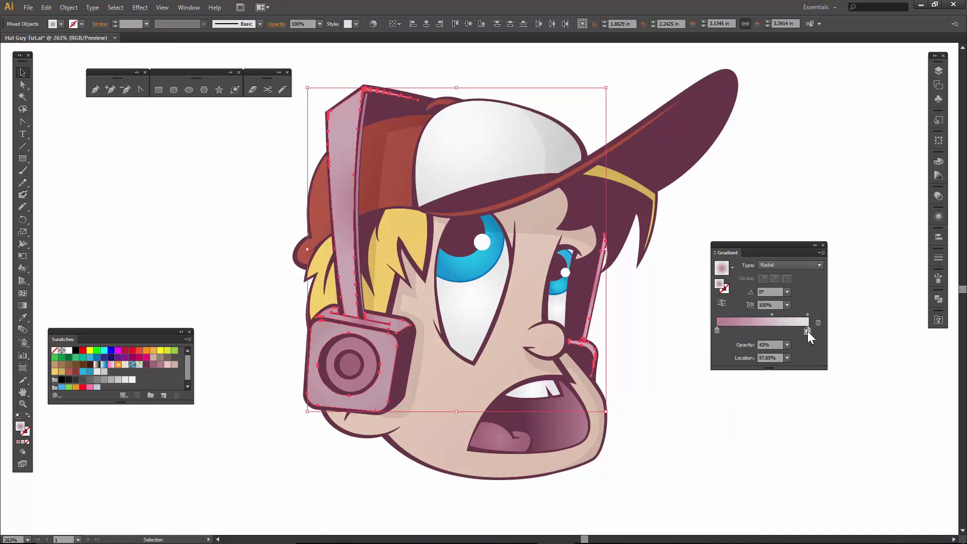
click(796, 388)
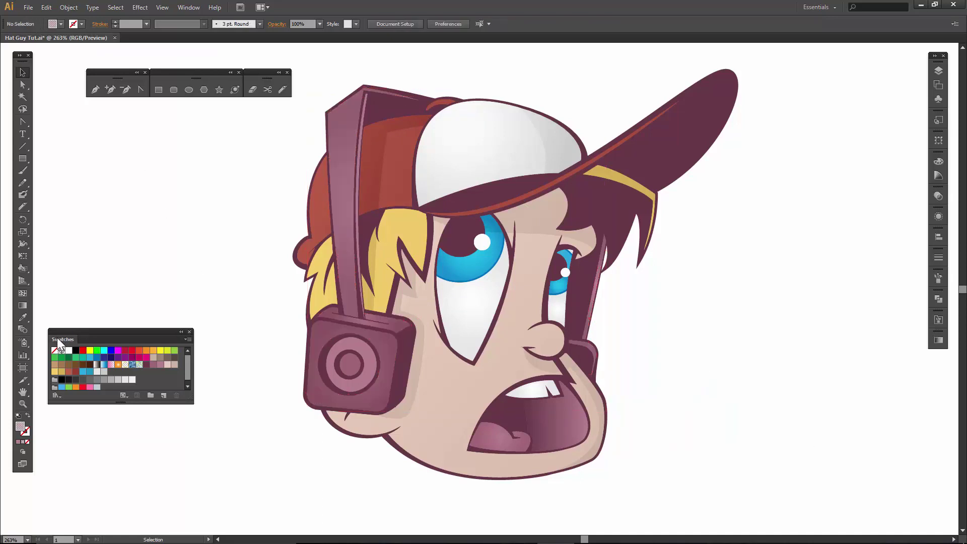
Step: Dock the floating Swatches panel with the collapsed panel icons
drag(57, 338, 937, 360)
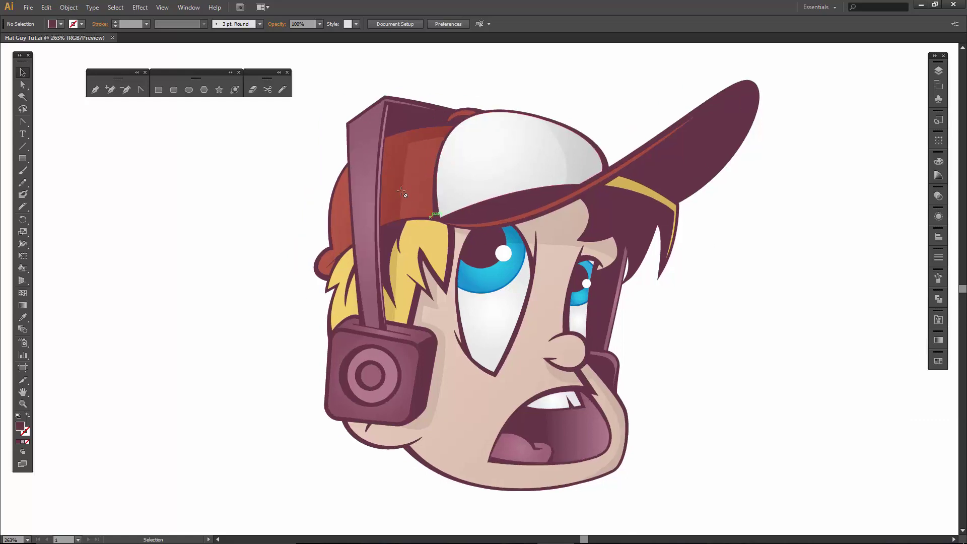